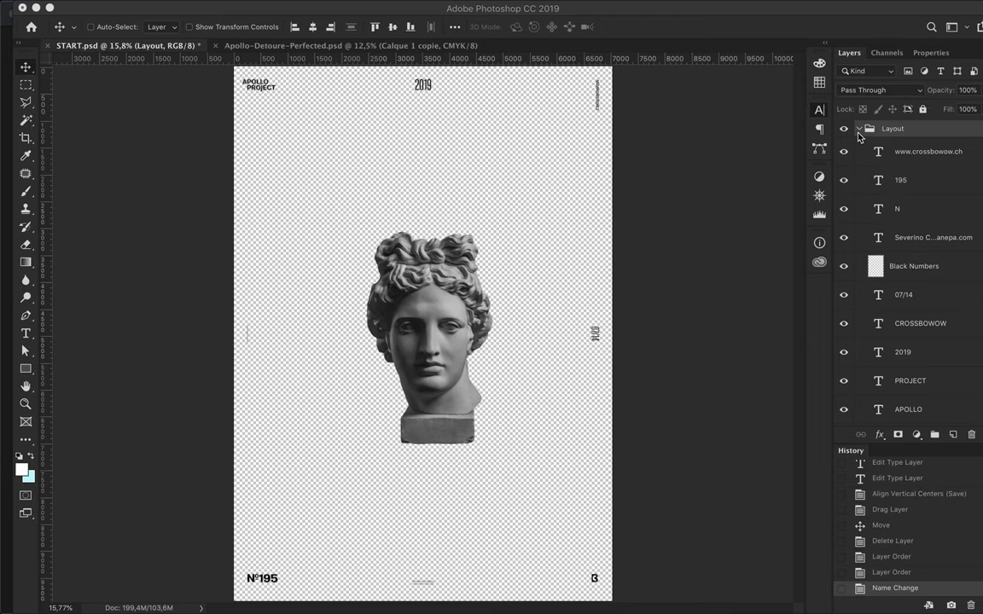
- Draw a black (000000) rectangle covering the whole canvas
click(227, 54)
text(000000)
click(895, 232)
key(Return)
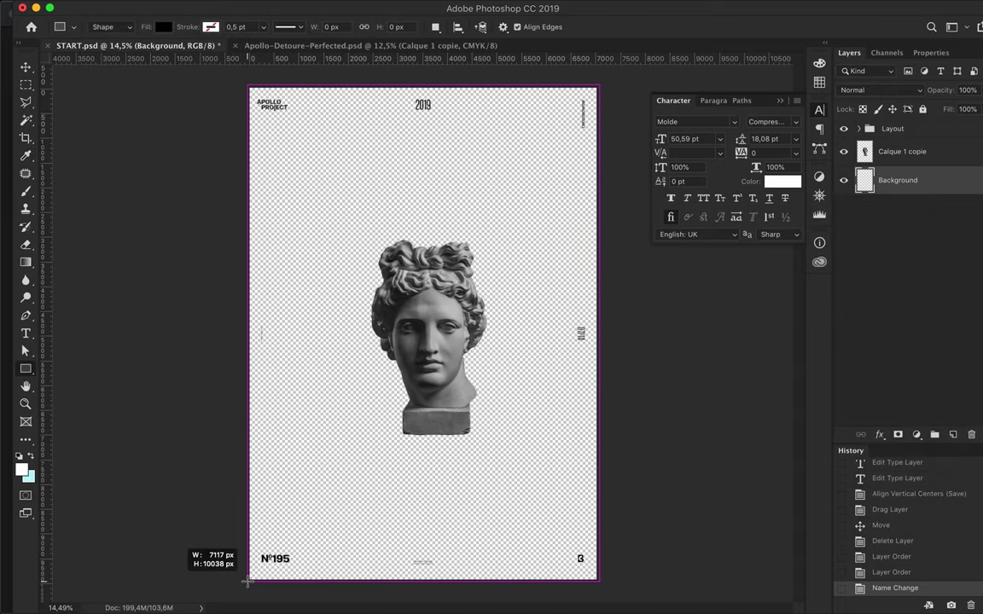
drag(599, 85, 249, 579)
- Set the Layout group's text layers to white (ffffff)
click(848, 53)
click(894, 130)
scroll(894, 150, down, 2)
shift+click(906, 347)
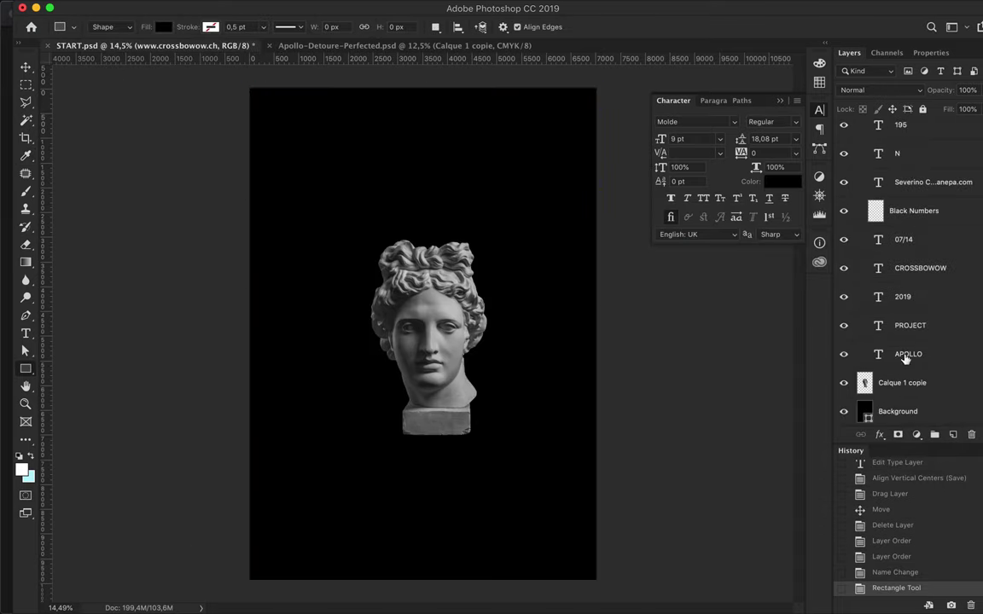
key(t)
click(566, 30)
text(ffffff)
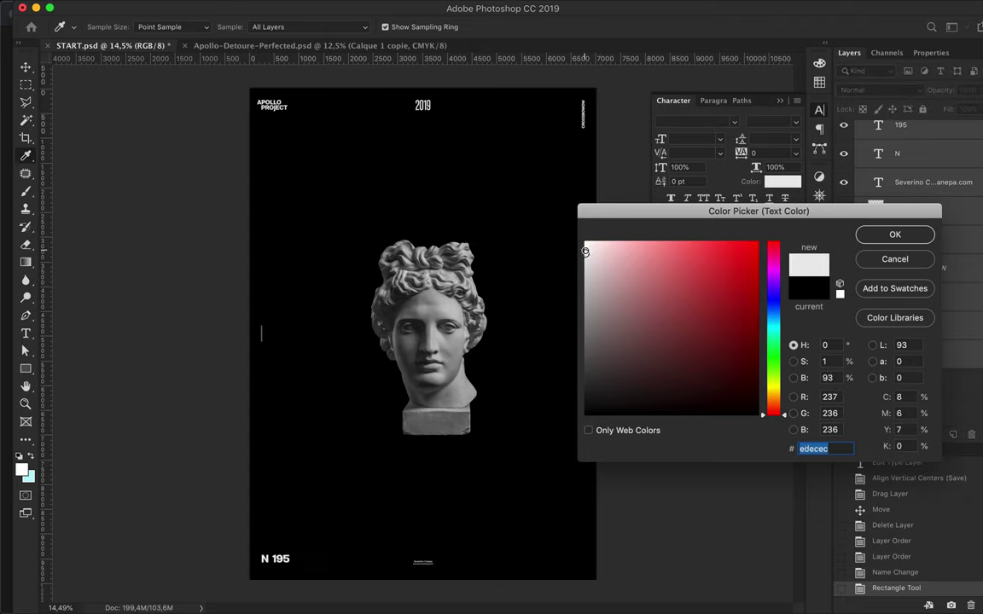
key(Return)
- Paint the Black Numbers layer's number mark white with a hard round brush
key(o)
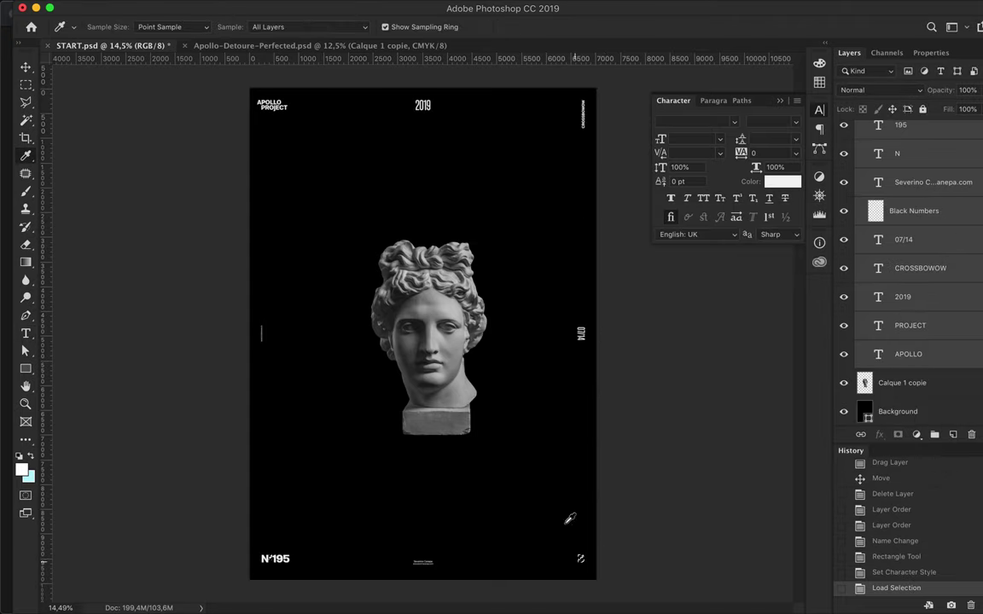
key(b)
click(921, 218)
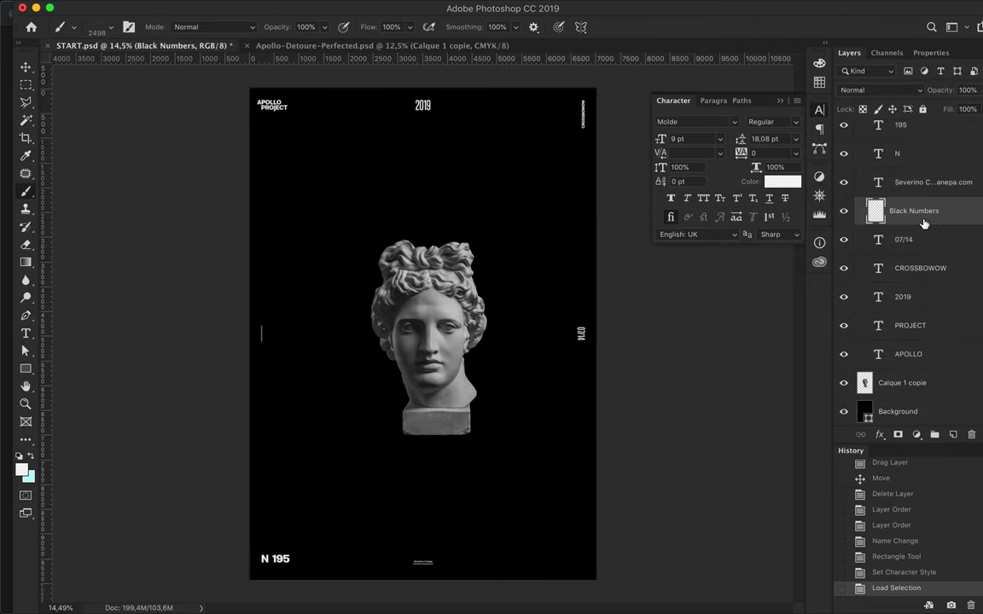
scroll(99, 196, up, 5)
click(88, 208)
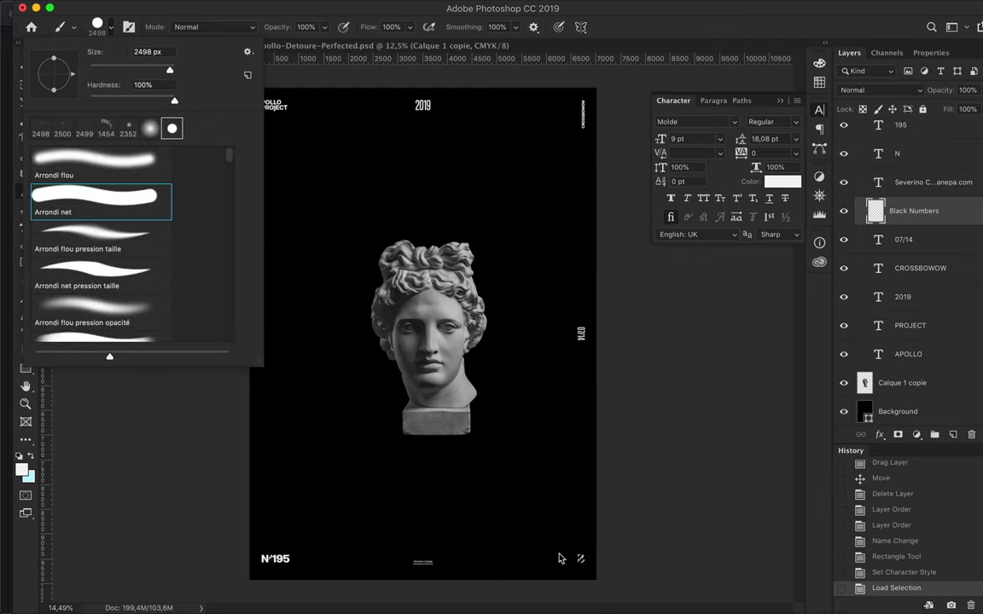
drag(546, 561, 358, 555)
click(358, 555)
key(v)
key(ctrl+d)
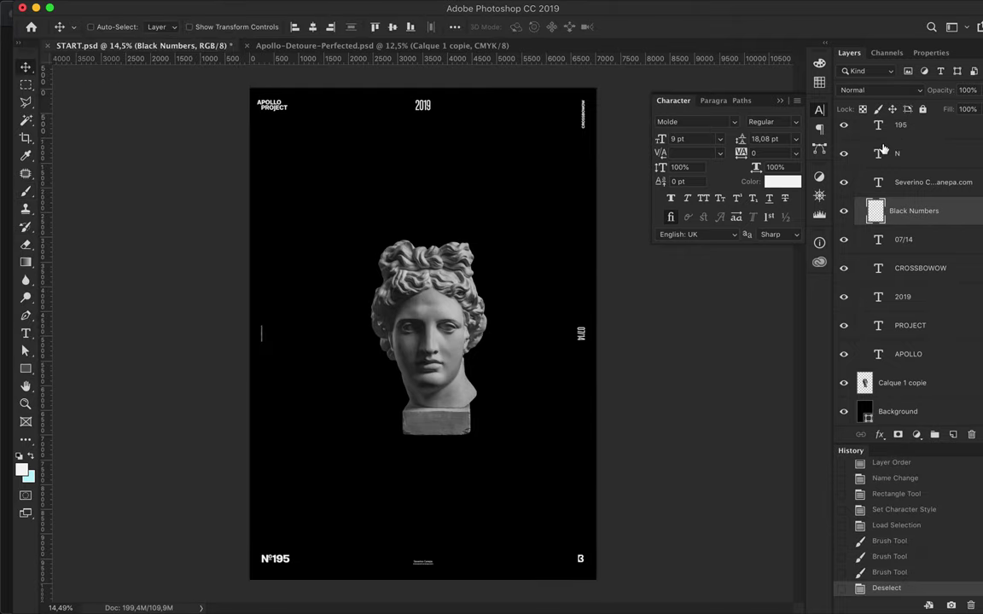
- Duplicate the Apollo head layer and hide the original
click(858, 128)
click(934, 154)
key(ctrl+j)
click(843, 180)
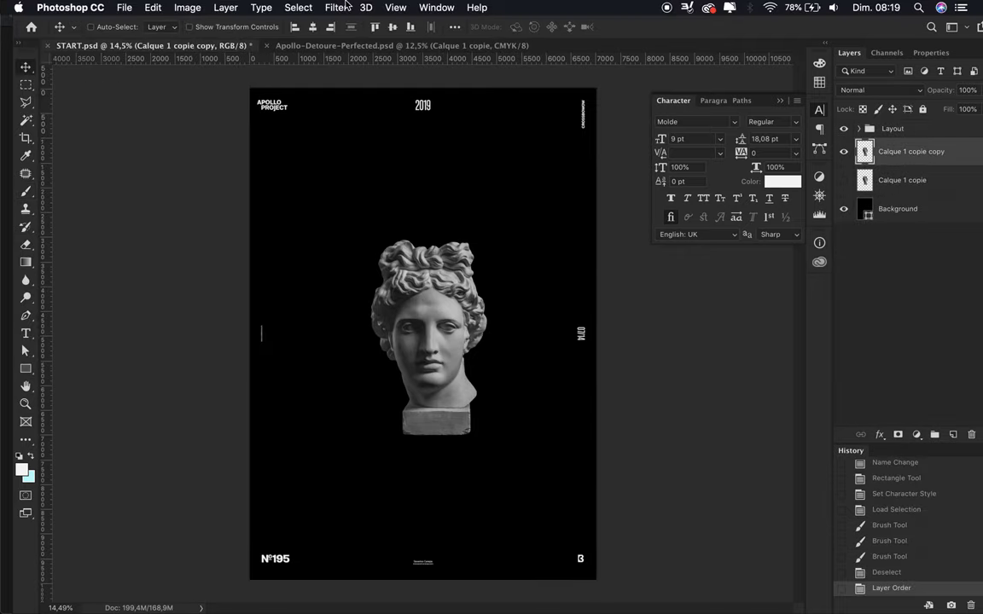
click(335, 7)
key(Escape)
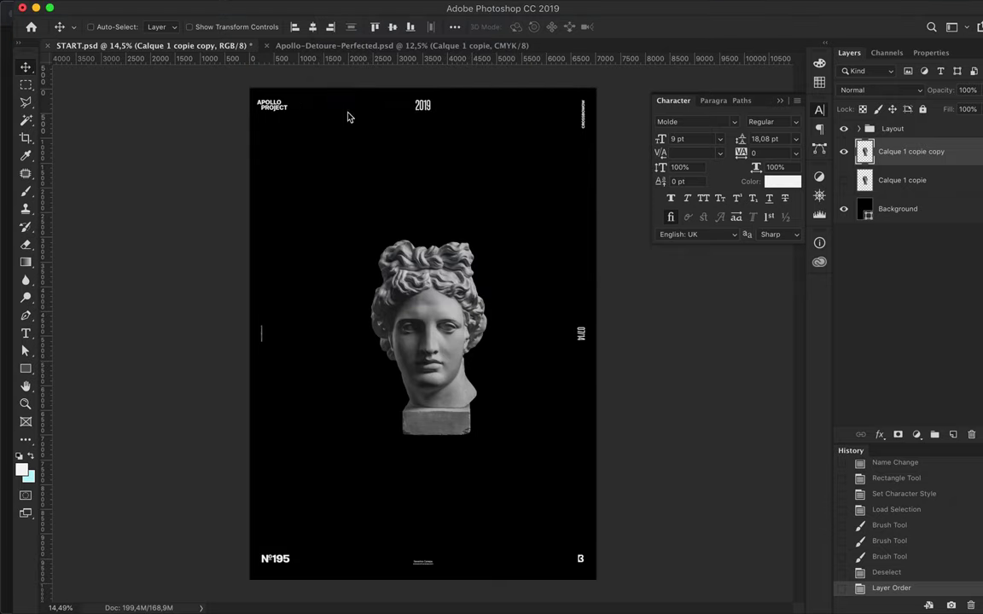
key(ctrl+shift+x)
- Forward-warp the head into a large spiral stretched across the canvas
mouse_move(449, 208)
mouse_down()
mouse_move(461, 351)
mouse_move(281, 242)
mouse_move(443, 218)
mouse_move(483, 449)
mouse_move(500, 487)
mouse_move(232, 237)
mouse_move(273, 201)
mouse_move(239, 333)
mouse_move(427, 179)
mouse_move(409, 401)
mouse_move(179, 170)
mouse_up()
mouse_move(214, 222)
mouse_down()
mouse_move(393, 162)
mouse_move(486, 341)
mouse_move(401, 426)
mouse_move(188, 282)
mouse_up()
mouse_move(222, 192)
mouse_down()
mouse_move(512, 230)
mouse_move(188, 290)
mouse_move(329, 43)
mouse_move(526, 88)
mouse_up()
mouse_move(526, 87)
mouse_down()
mouse_move(563, 324)
mouse_move(605, 461)
mouse_up()
mouse_move(510, 422)
mouse_down()
mouse_move(176, 417)
mouse_move(136, 341)
mouse_move(164, 505)
mouse_move(439, 460)
mouse_up()
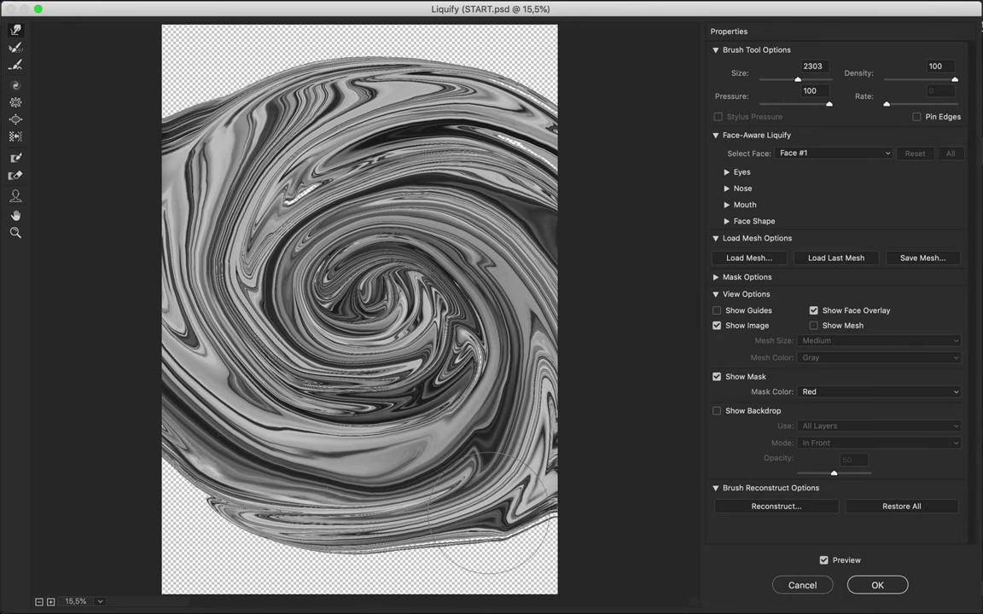
drag(513, 471, 219, 537)
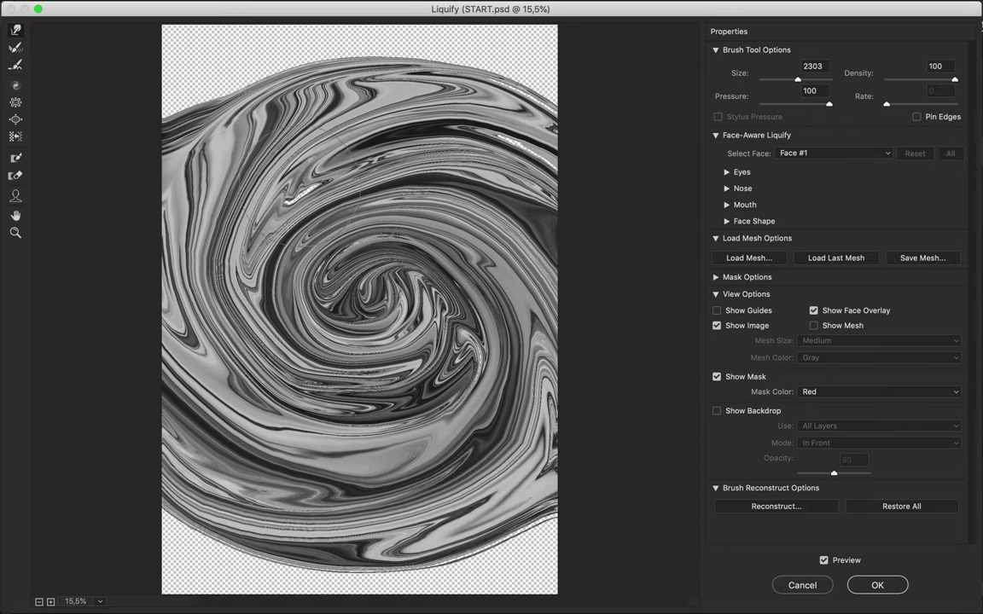
drag(255, 158, 610, 296)
- Twirl the swirl's centre clockwise to tighten it, then apply the Liquify
click(15, 85)
drag(367, 290, 369, 288)
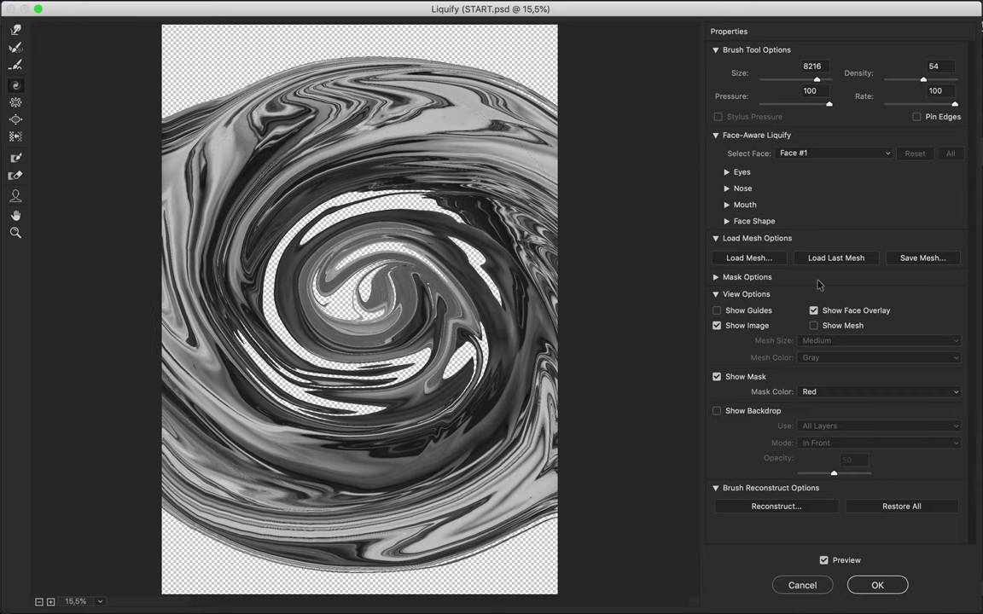
drag(597, 401, 588, 392)
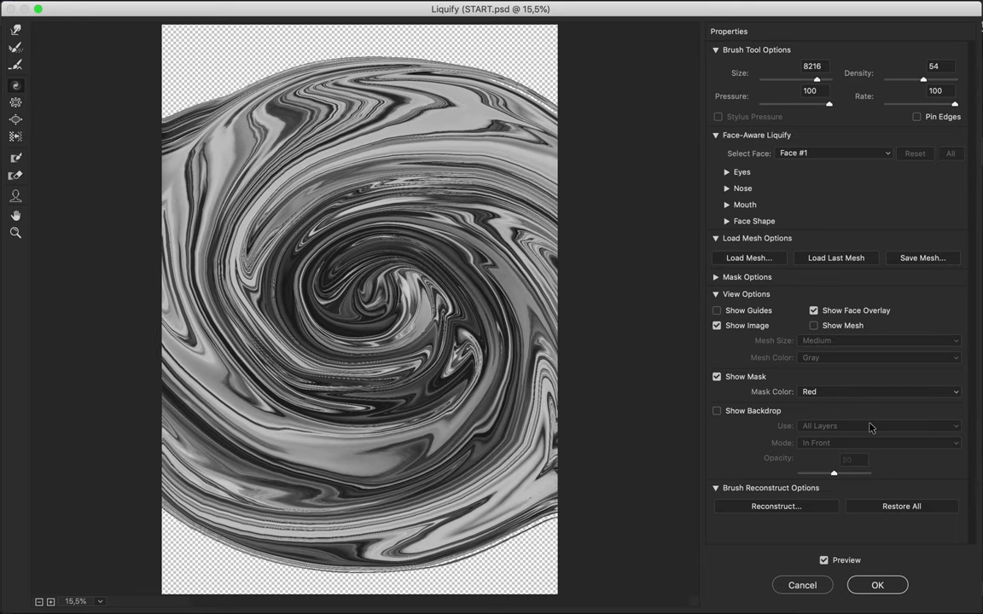
click(869, 591)
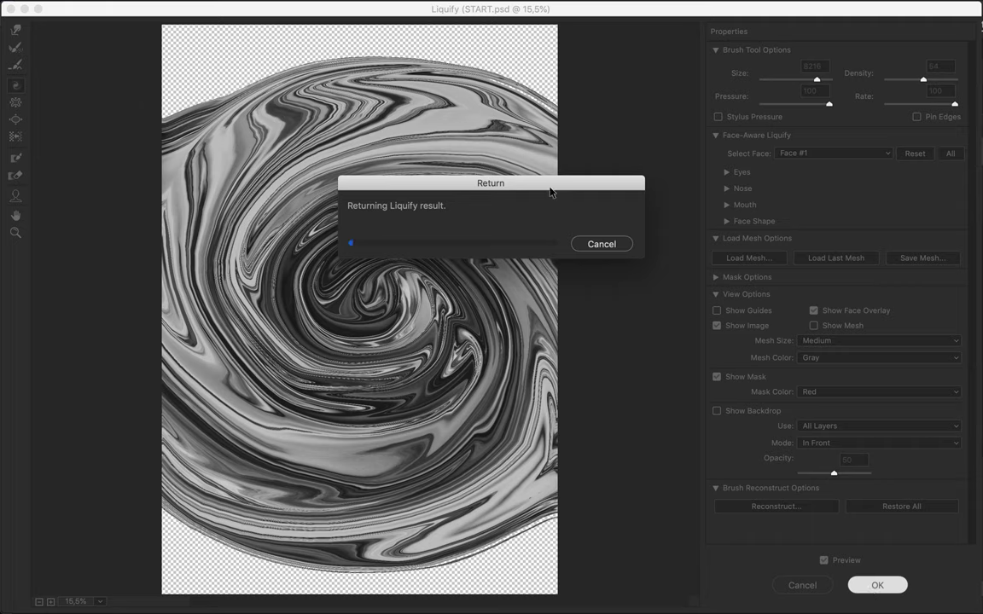
drag(550, 192, 500, 215)
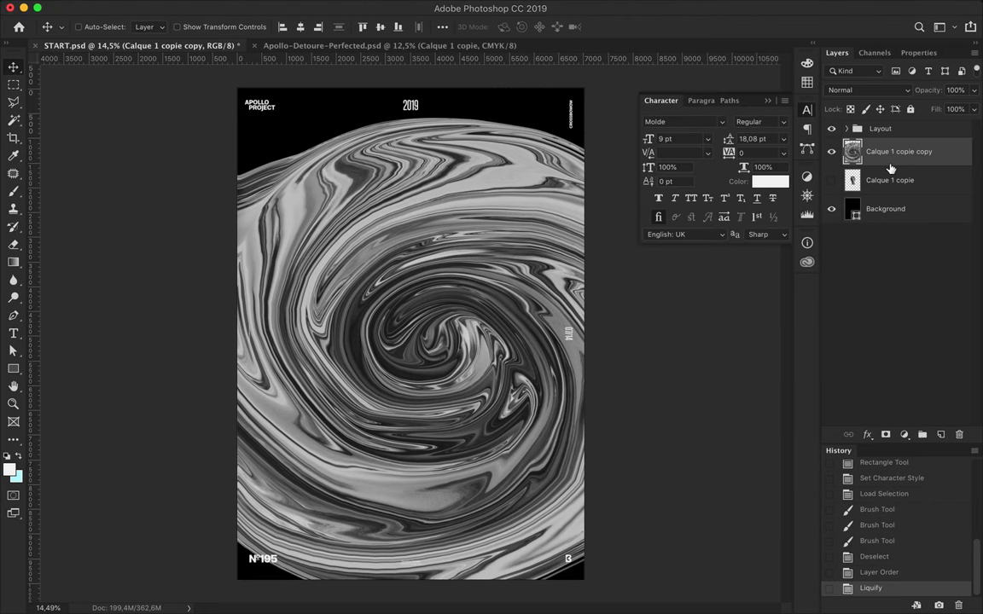
- Draw a circle under the swirl layer and clip the swirl inside it
key(u)
right_click(13, 369)
click(54, 388)
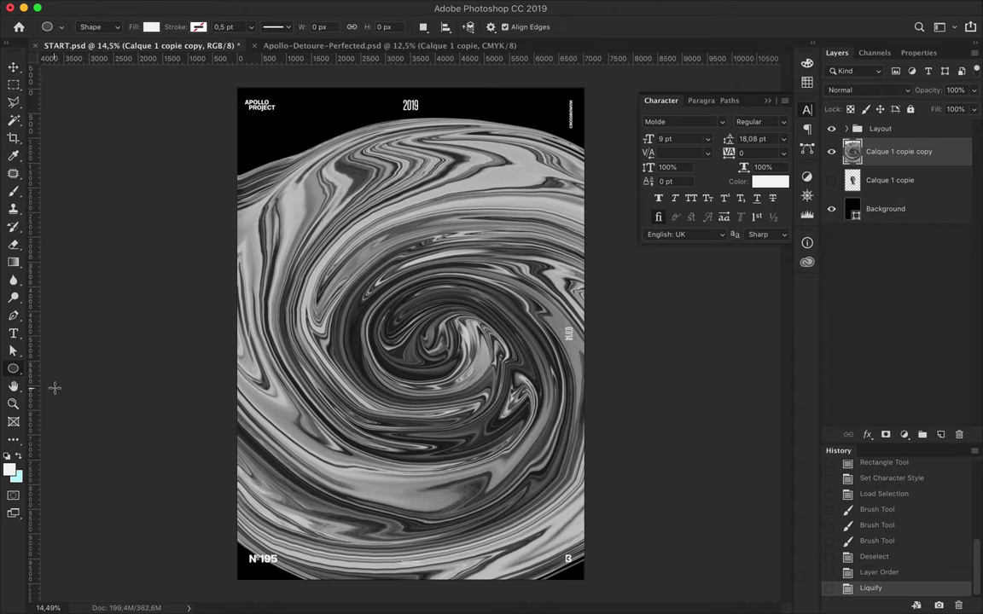
drag(418, 335, 520, 435)
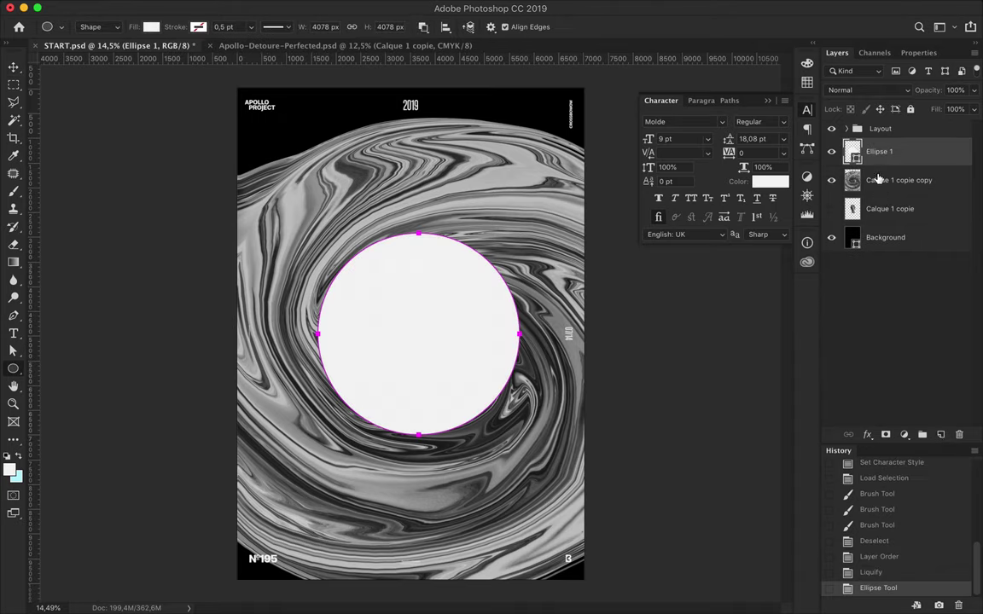
drag(887, 151, 873, 192)
alt+click(861, 164)
- Centre the circle on the poster and nudge the swirl slightly left
key(v)
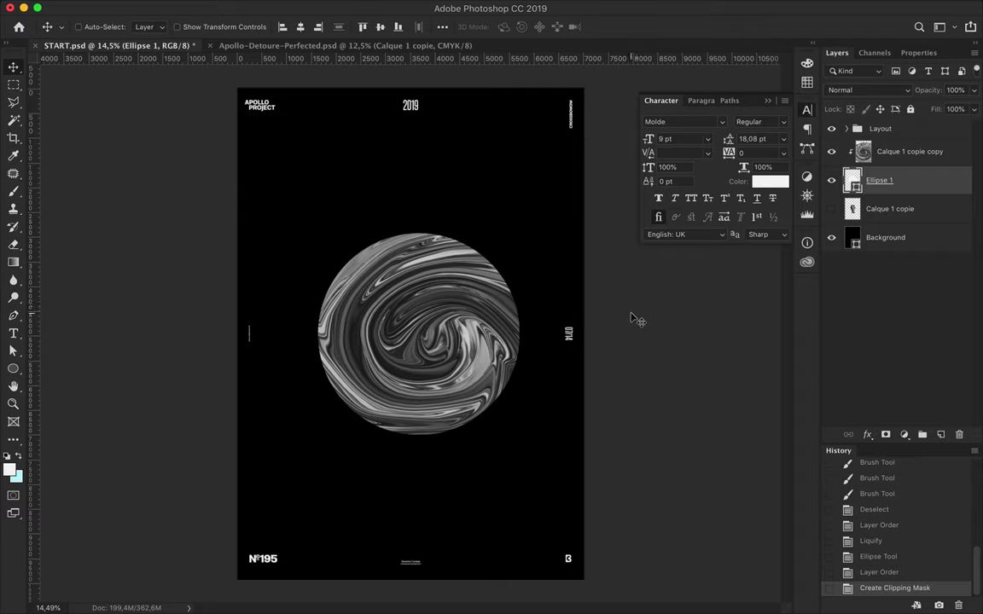
click(380, 27)
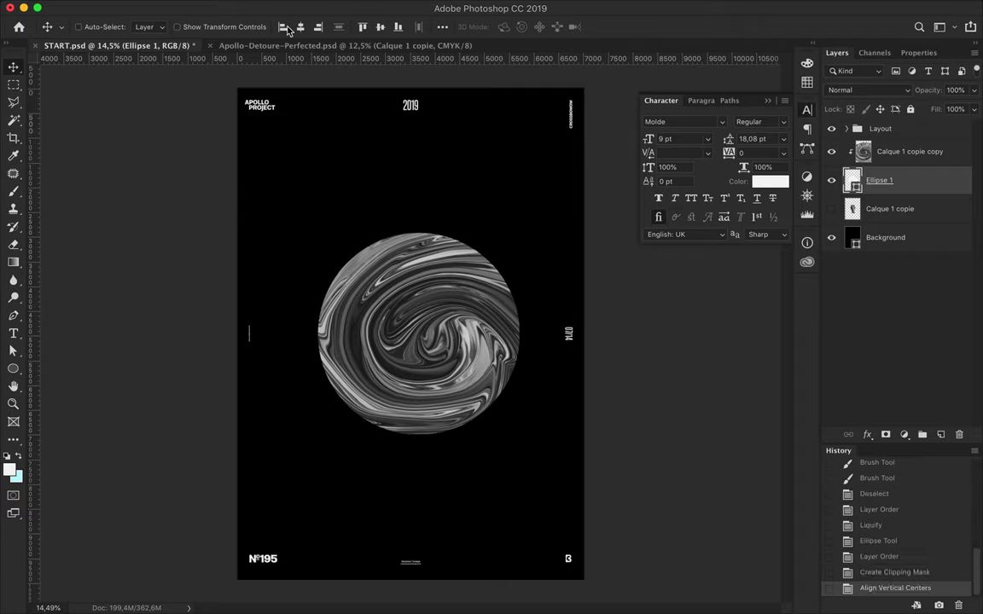
click(300, 27)
click(909, 152)
key(Left)
key(Left)
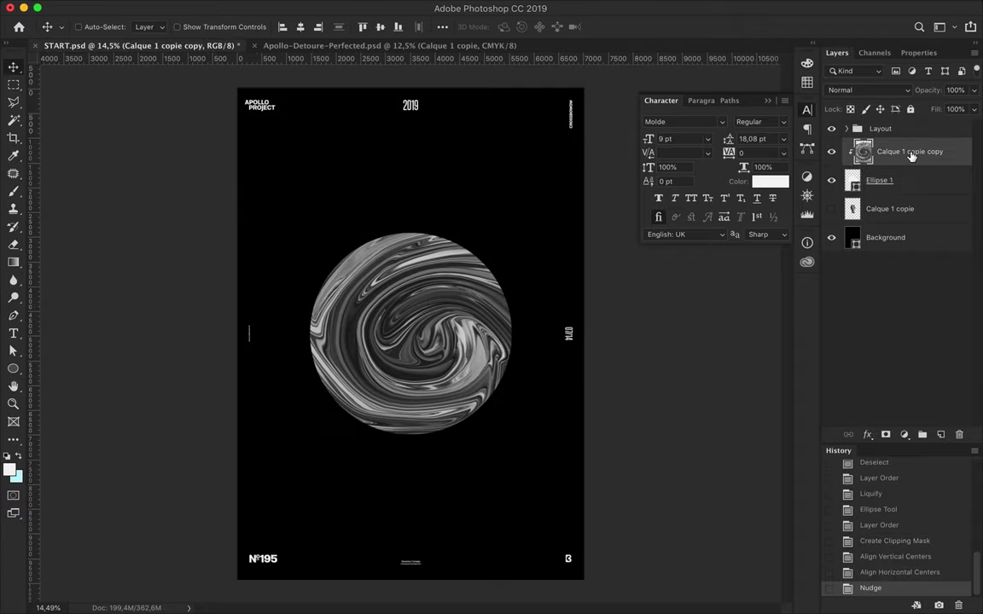
key(Left)
key(Left)
key(Left)
key(Left)
key(Left)
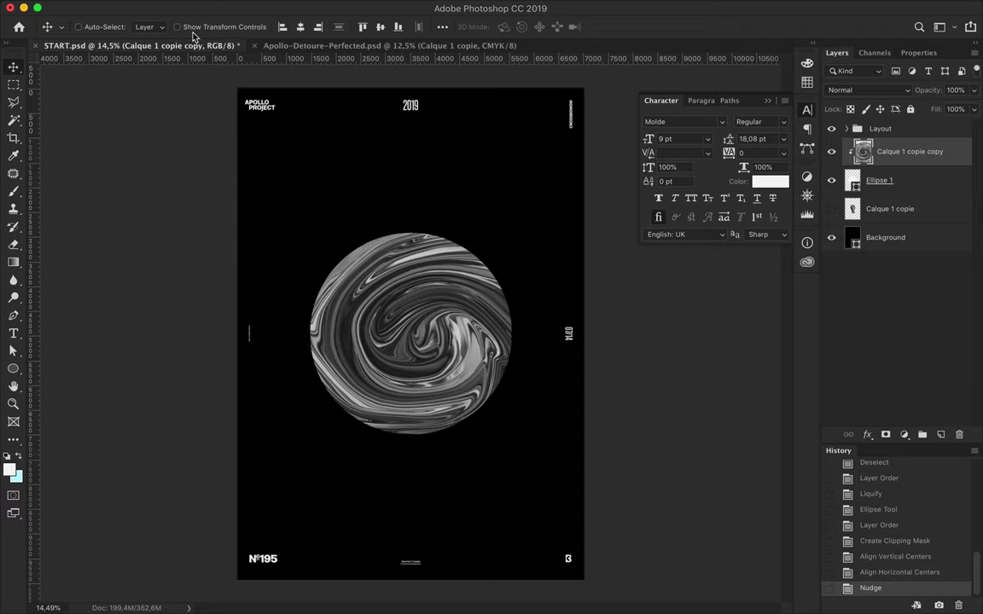
- Draw a red-filled circle centred on the poster
key(u)
click(151, 27)
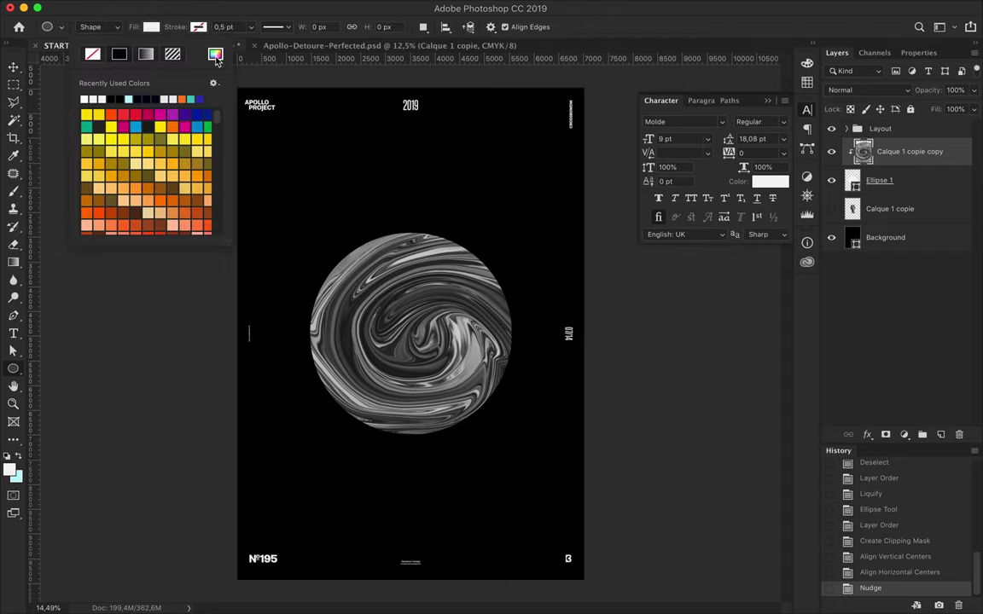
click(215, 55)
click(729, 282)
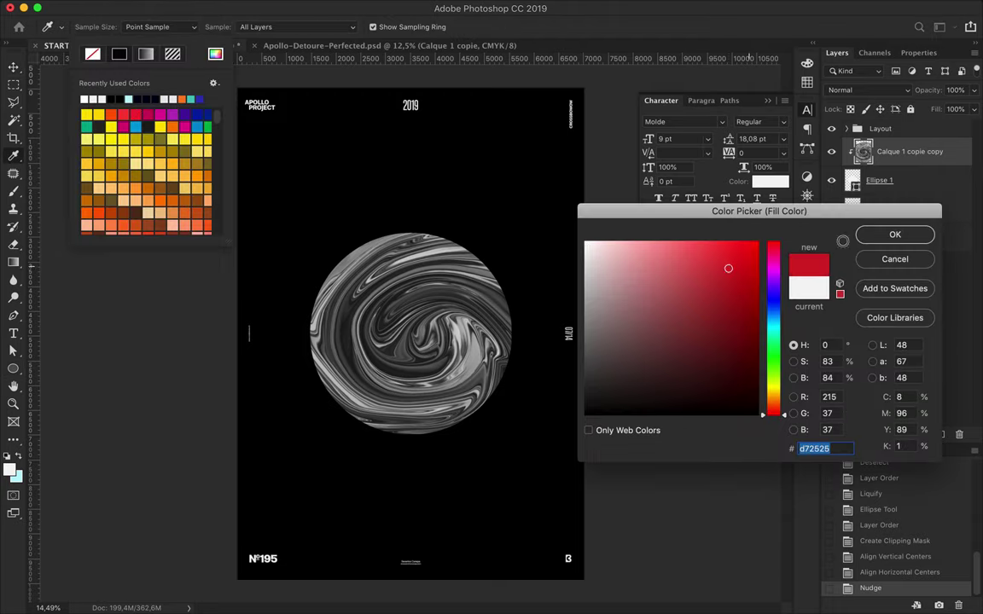
click(894, 234)
key(m)
key(u)
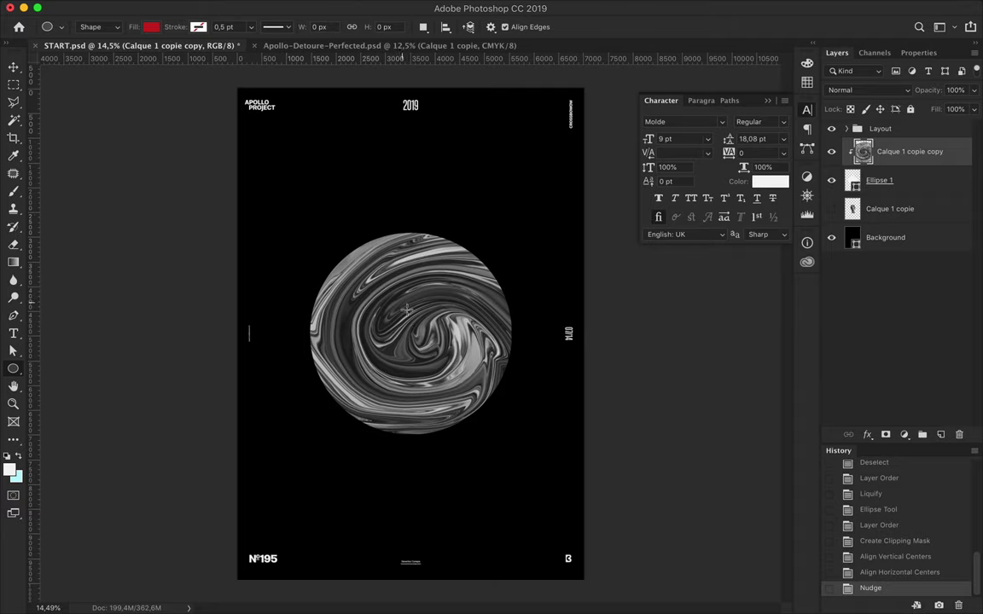
drag(412, 333, 606, 528)
- Enlarge the red circle, clip it onto the swirl, and blend it in Saturation mode
click(837, 53)
key(ctrl+t)
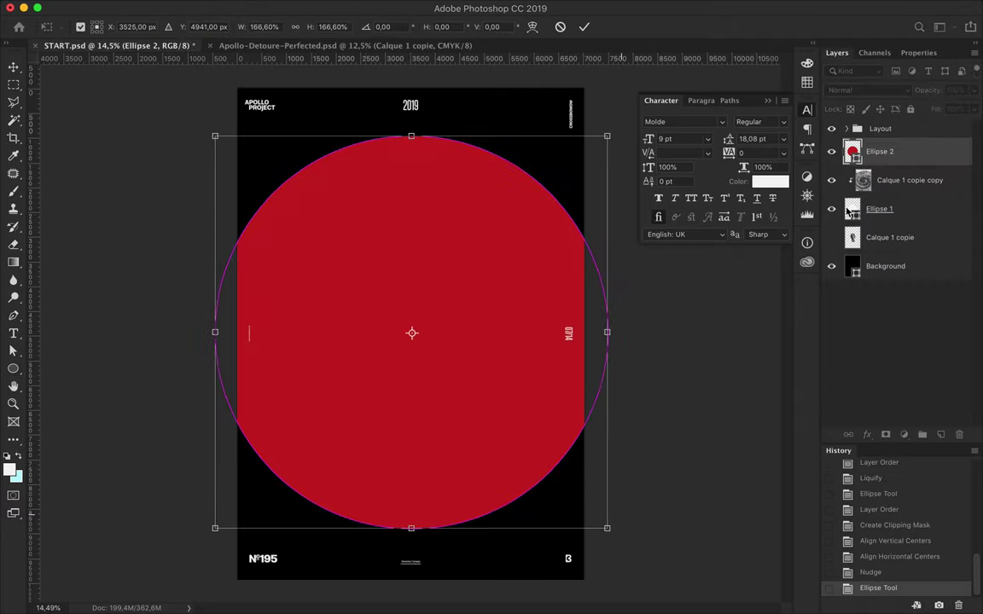
key(Return)
alt+click(887, 160)
click(868, 90)
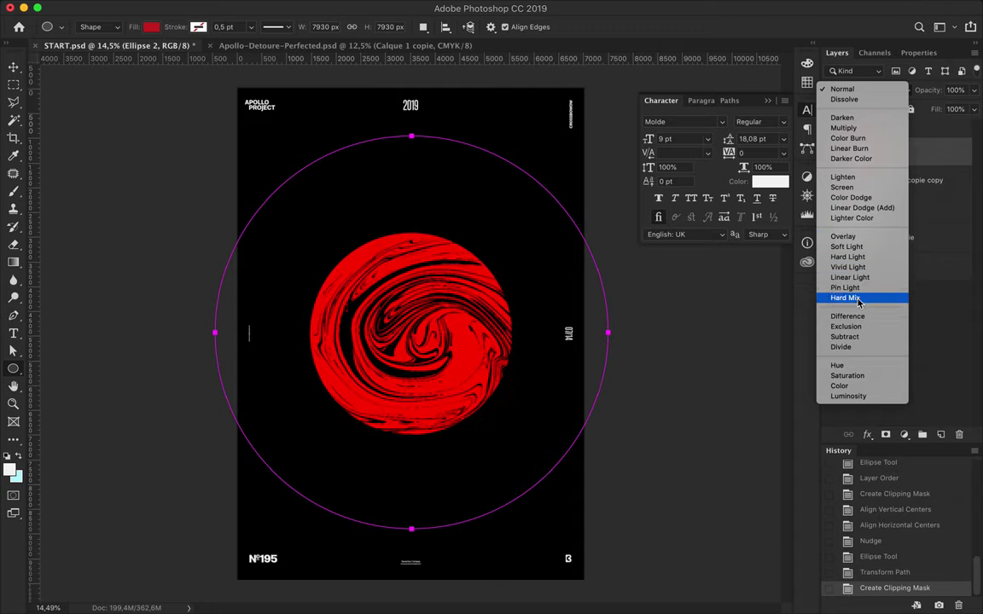
click(854, 380)
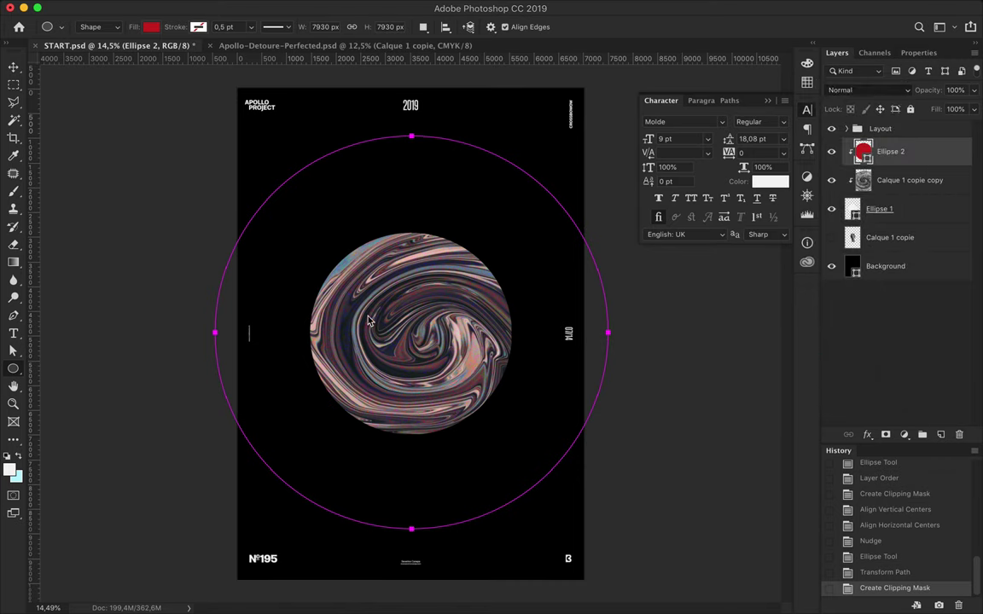
scroll(423, 292, up, 3)
scroll(423, 291, up, 2)
scroll(422, 292, down, 2)
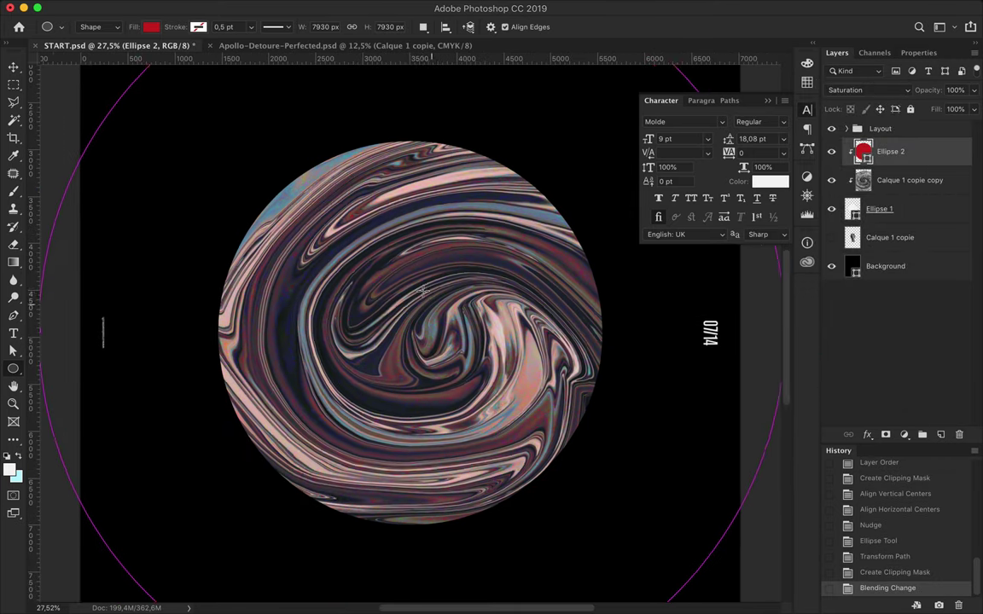
key(v)
scroll(463, 299, down, 1)
- Select the Ellipse 1 layer, load a WG Dust Particles brush, and rasterize the circle layer
click(906, 209)
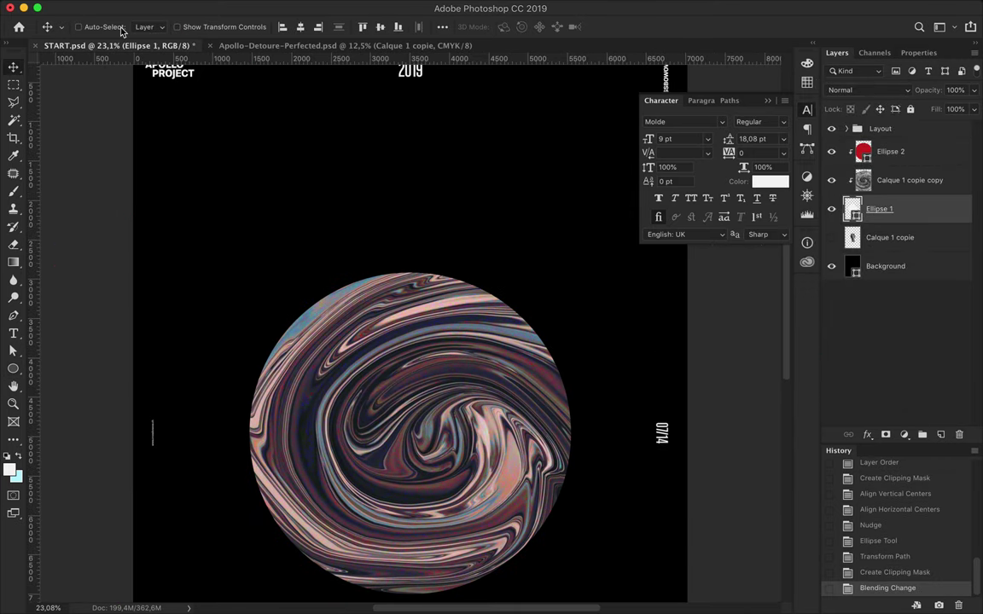
key(b)
click(95, 27)
scroll(98, 251, down, 5)
scroll(99, 252, down, 5)
scroll(99, 252, down, 5)
scroll(99, 251, down, 3)
click(132, 169)
click(880, 219)
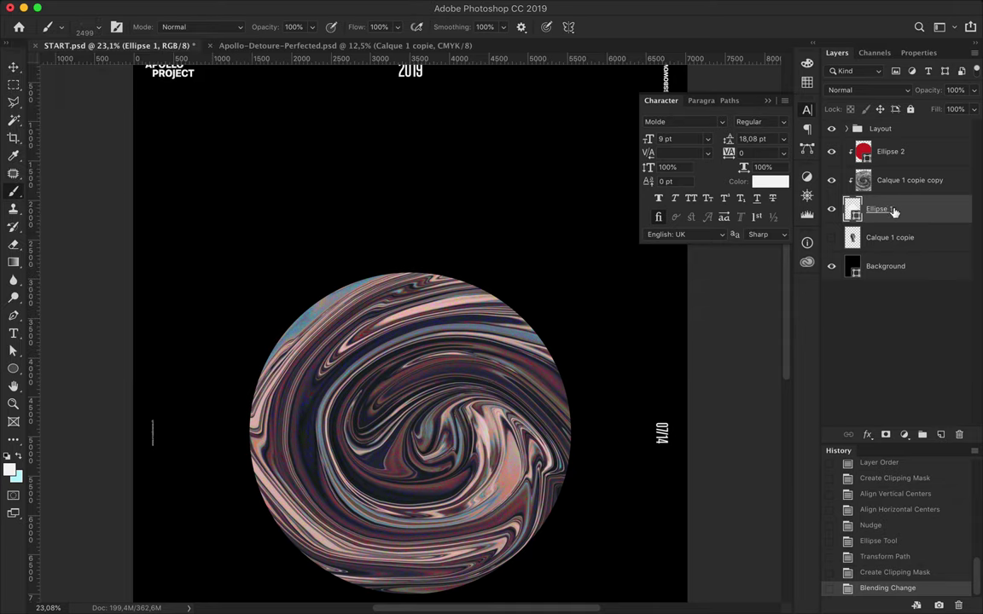
right_click(893, 231)
click(732, 222)
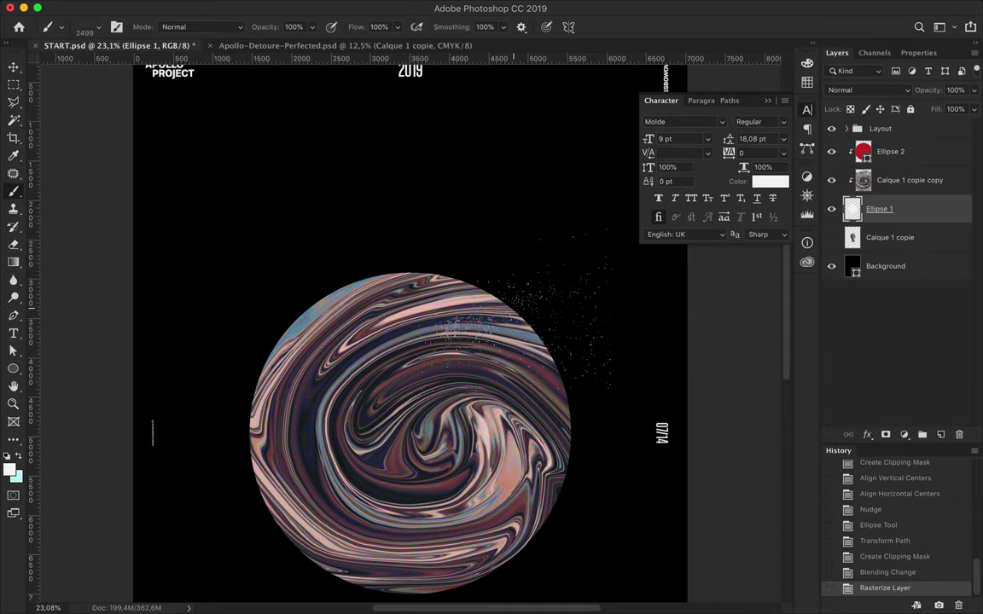
- Scatter WG Dust Particles over the sphere and around its upper part
click(90, 26)
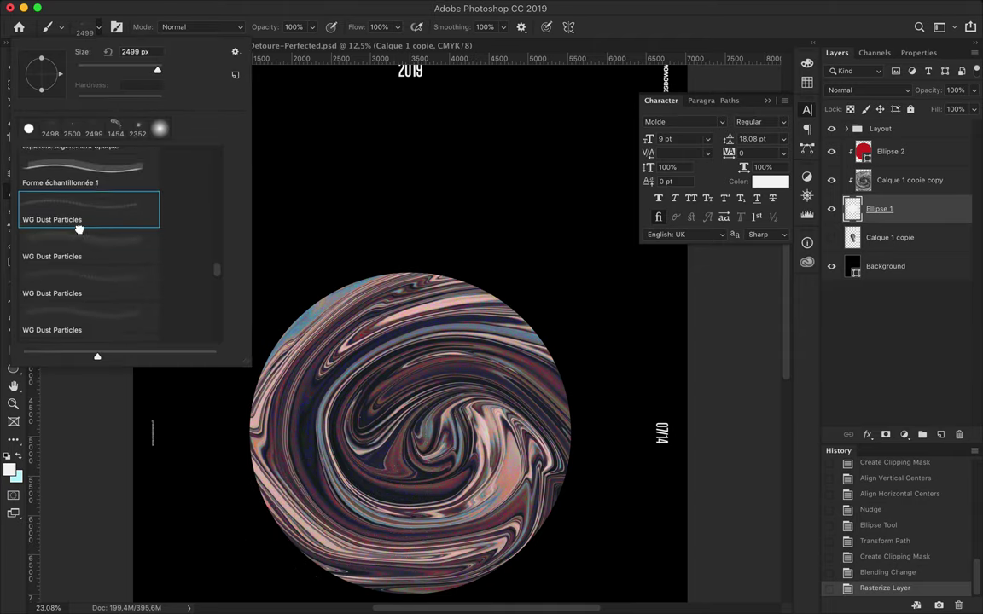
scroll(99, 256, down, 3)
scroll(99, 256, down, 3)
scroll(102, 260, down, 3)
scroll(103, 260, up, 2)
scroll(102, 260, up, 2)
scroll(102, 260, up, 2)
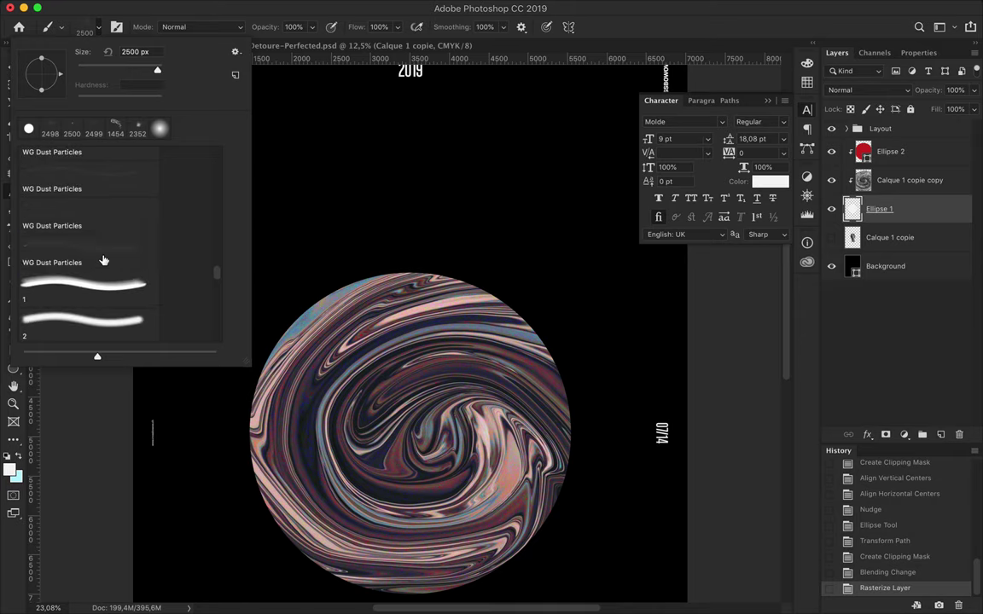
click(119, 215)
click(102, 177)
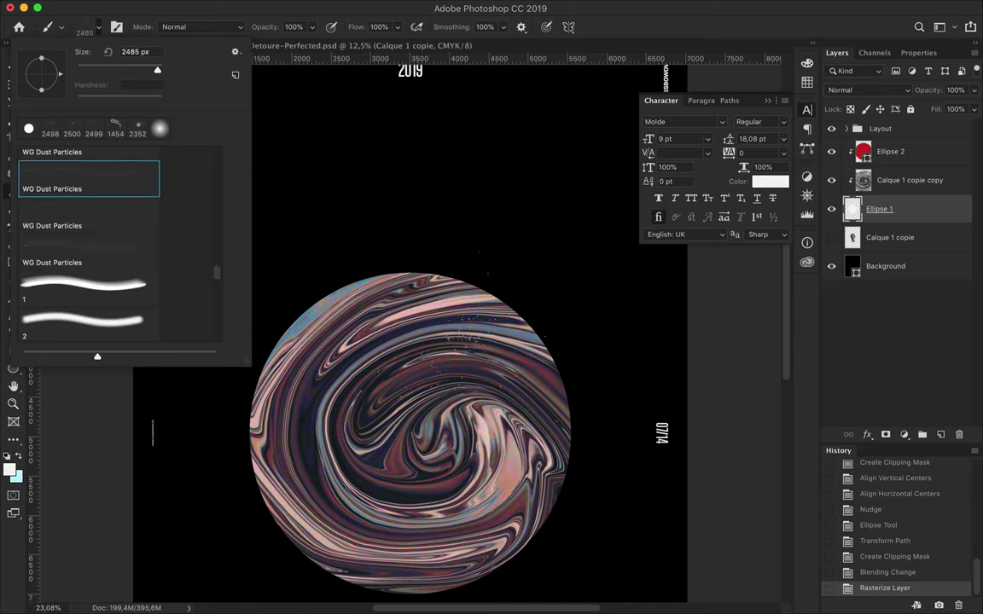
click(414, 307)
click(365, 387)
click(341, 350)
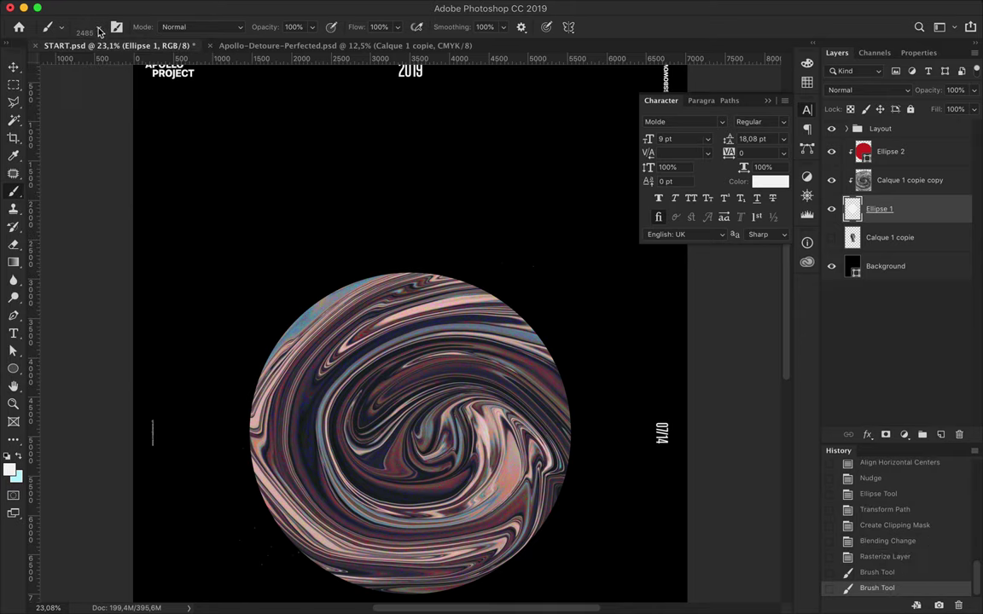
- Stamp other WG Dust Particles variants near the sphere's lower-left edge
click(98, 30)
click(76, 283)
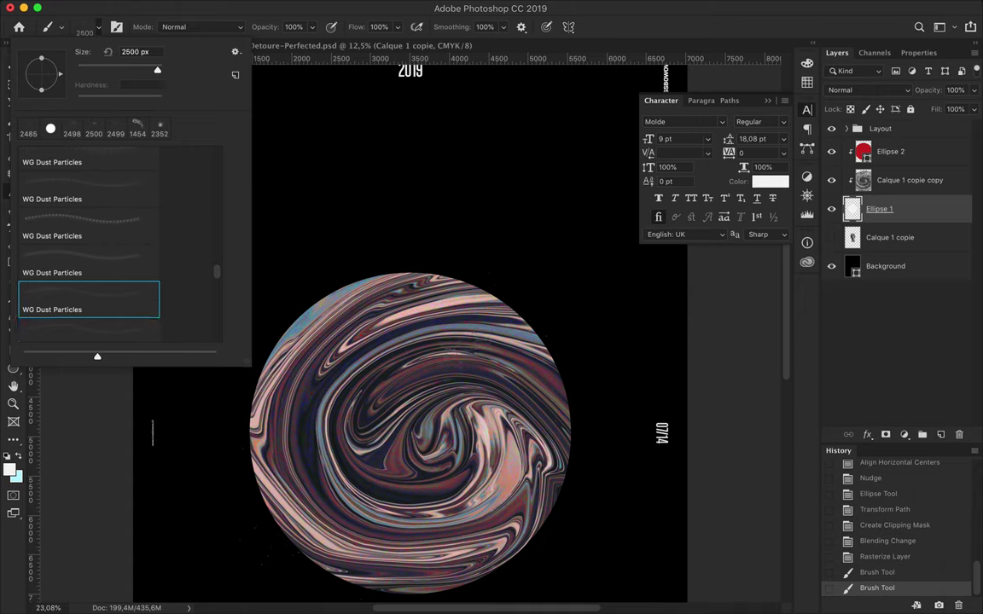
click(137, 85)
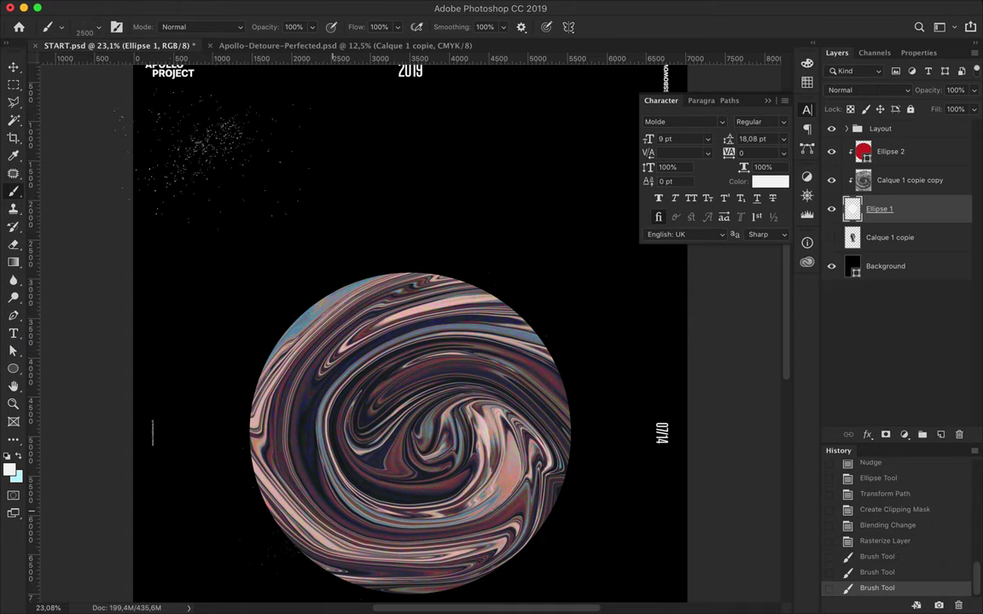
click(96, 28)
click(120, 263)
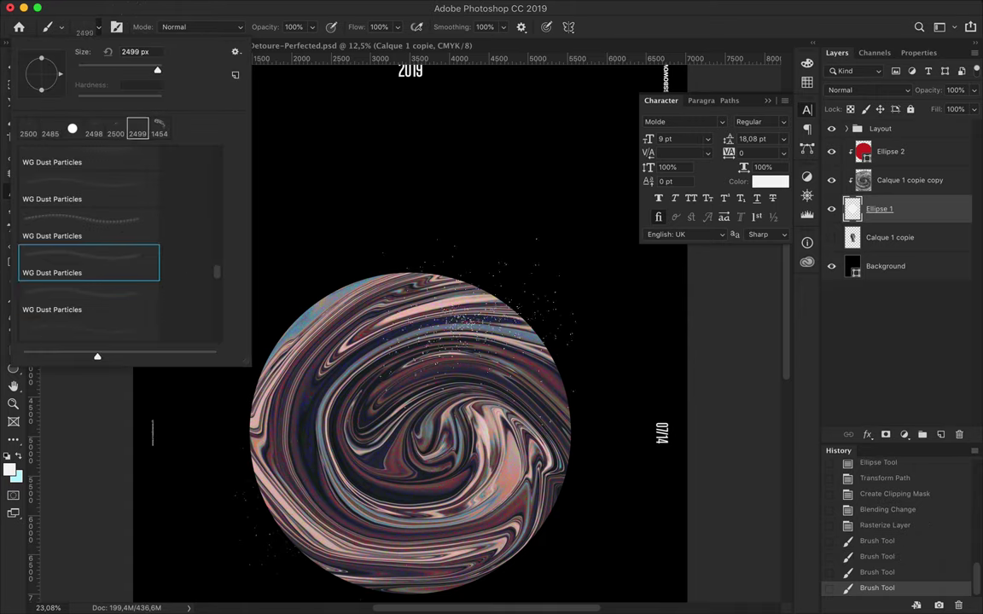
key(comma)
key(comma)
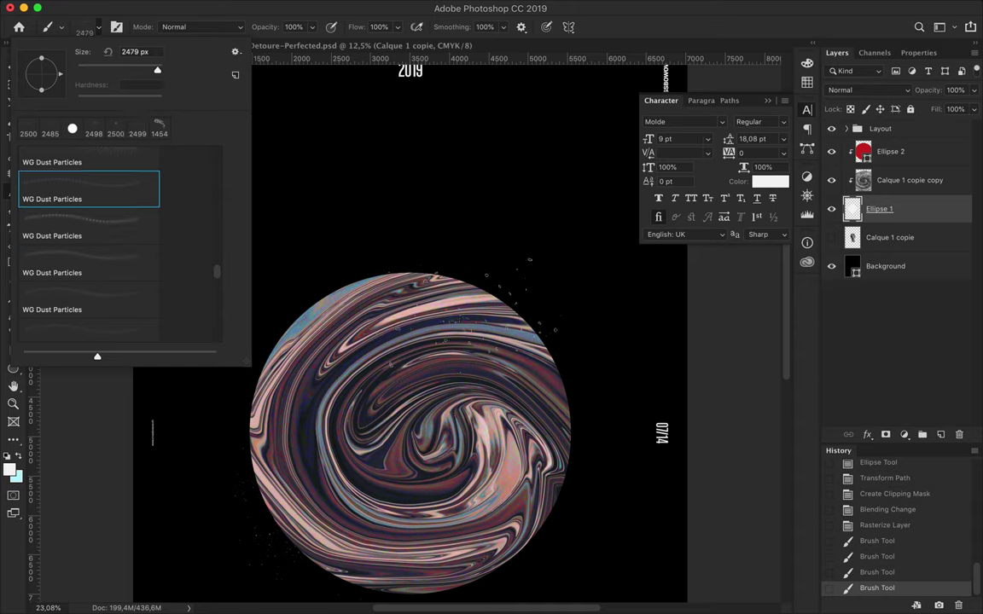
key(Return)
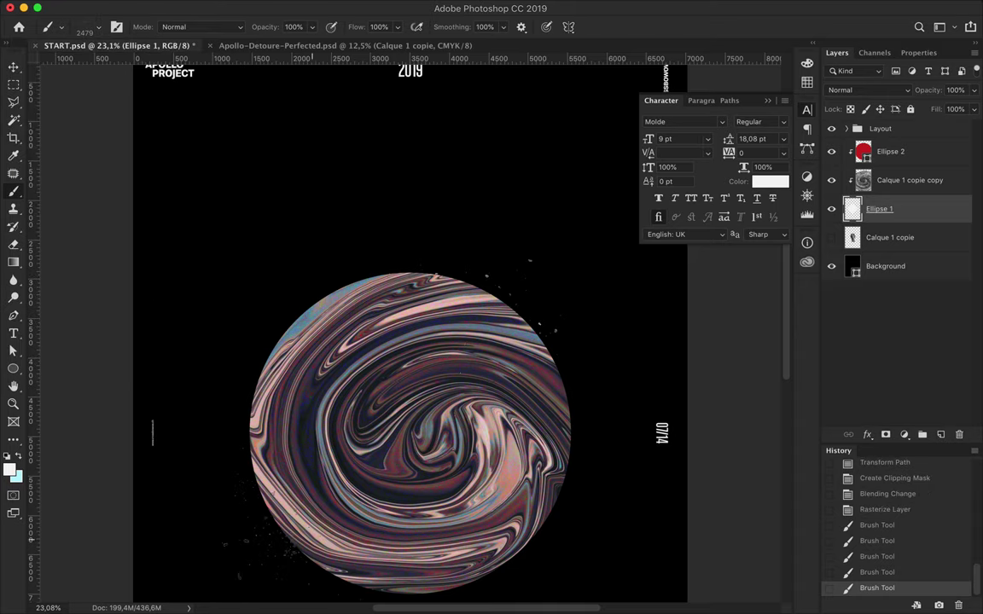
click(97, 28)
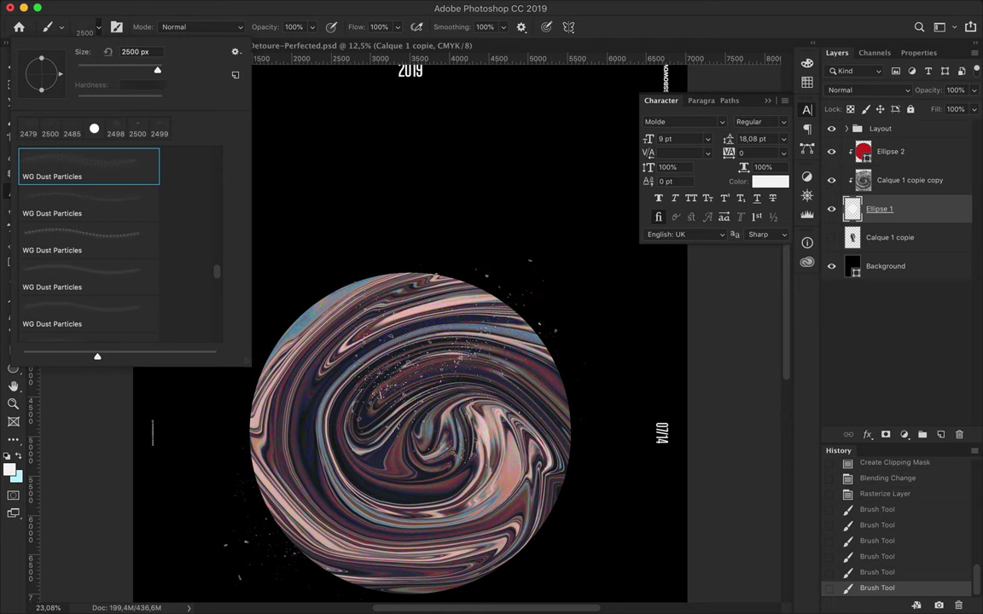
click(324, 486)
- Try several WG Dust Particles presets, ending on the 2494 px dust brush
click(96, 28)
click(88, 246)
key(Return)
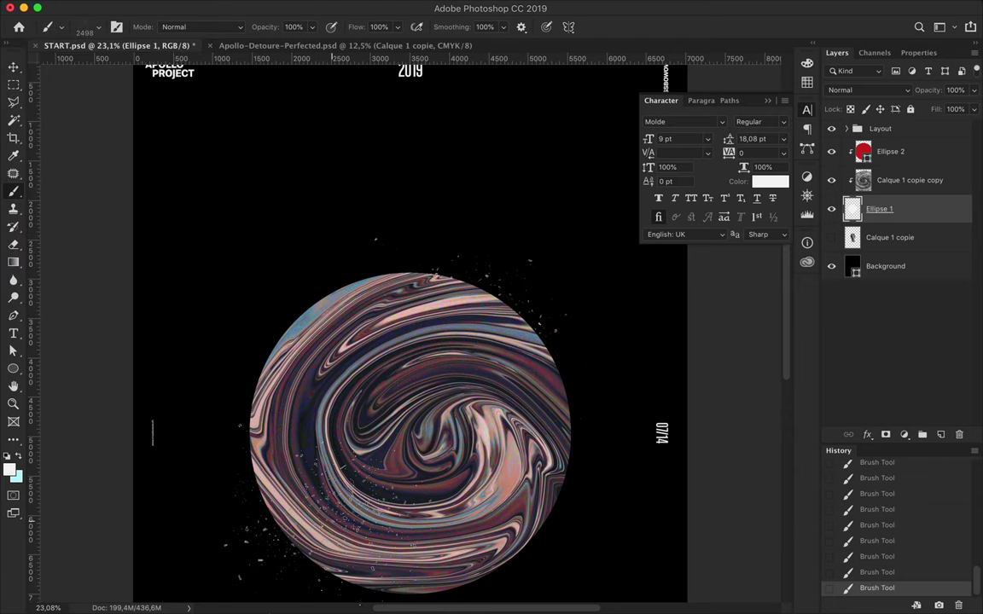
click(97, 28)
click(89, 209)
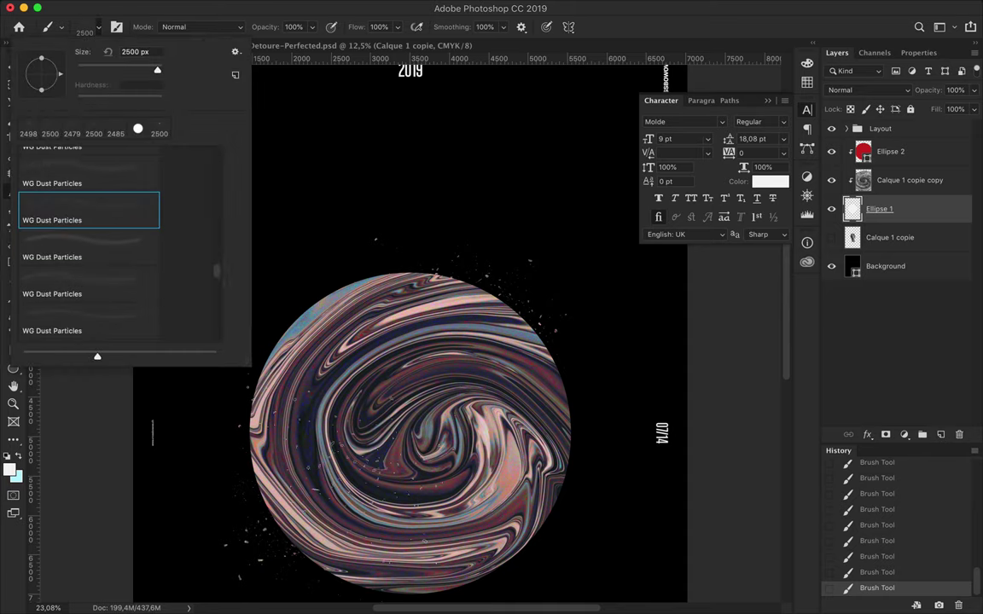
key(Return)
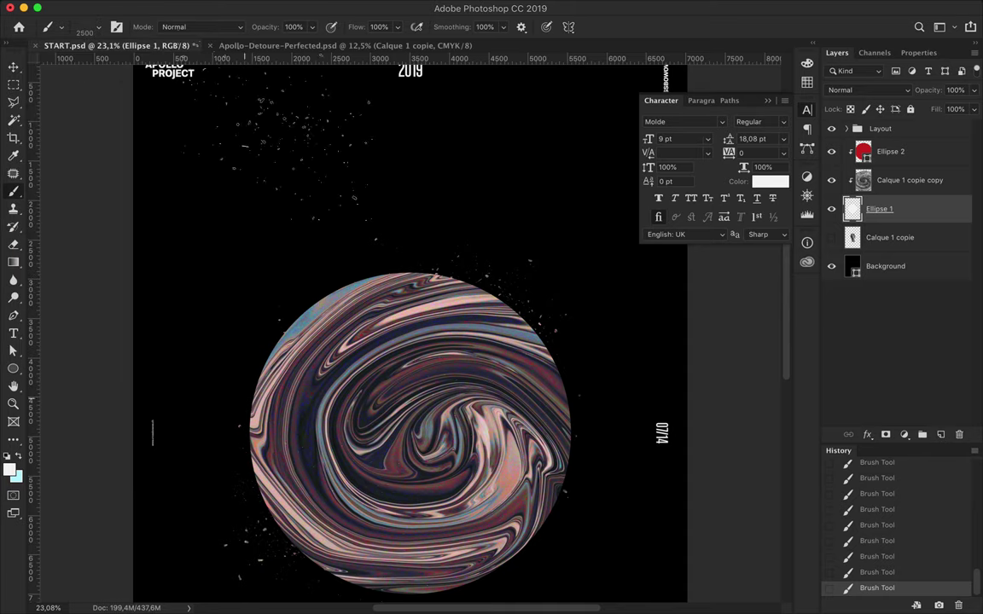
click(82, 34)
click(82, 174)
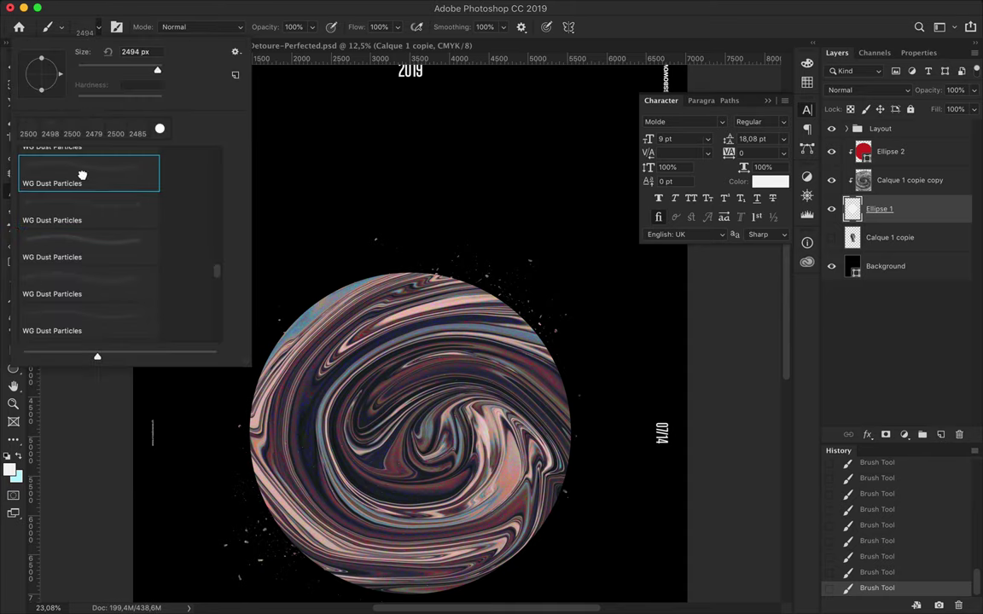
key(Return)
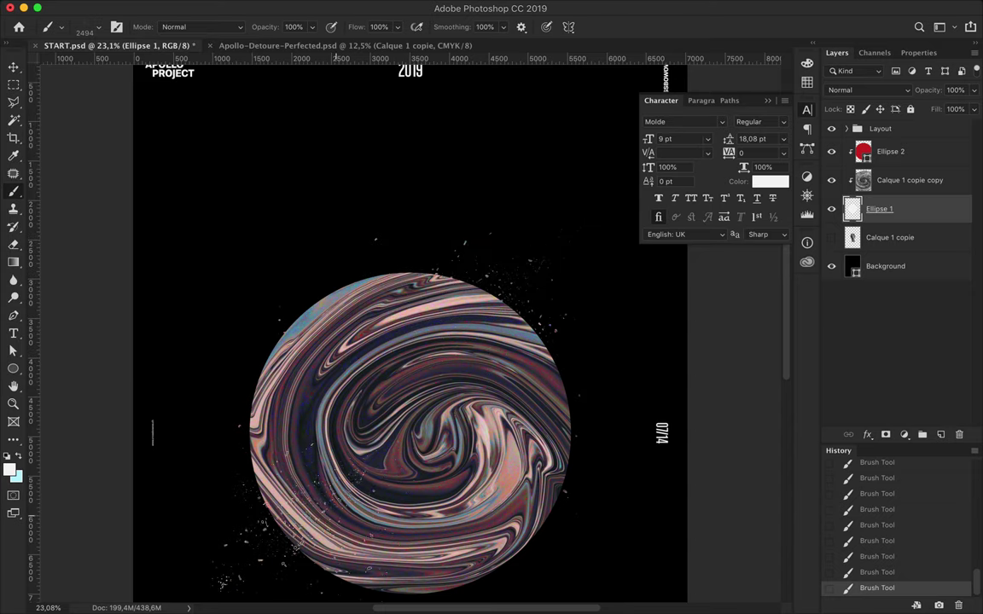
- Browse the dust brush presets and choose the 2485 px dust brush
click(91, 35)
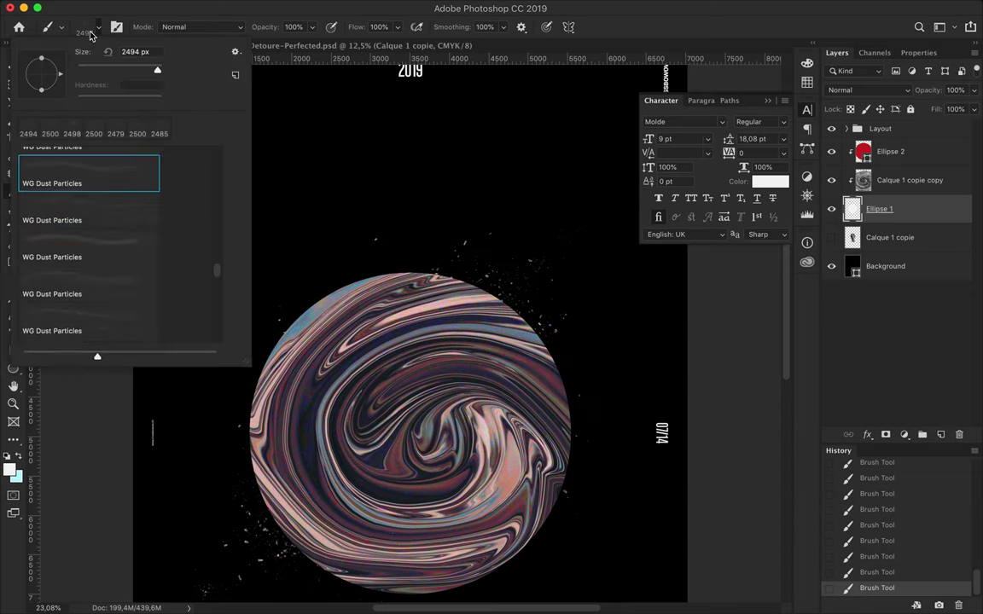
click(94, 229)
click(99, 194)
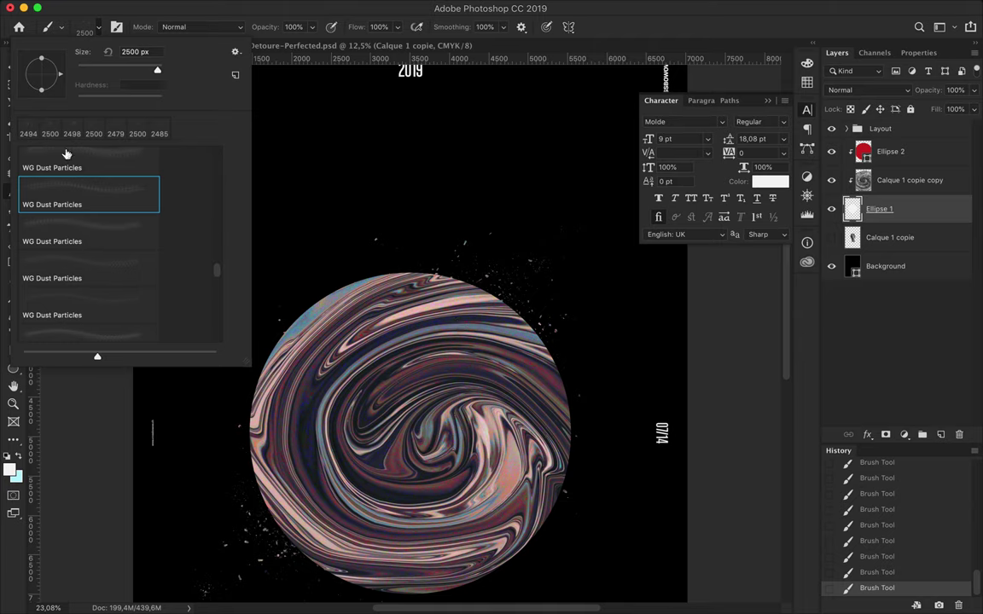
scroll(69, 187, up, 2)
click(81, 229)
scroll(81, 262, down, 2)
scroll(81, 262, down, 3)
scroll(81, 262, down, 5)
scroll(81, 261, up, 3)
scroll(81, 262, up, 3)
scroll(81, 262, up, 4)
scroll(81, 262, up, 4)
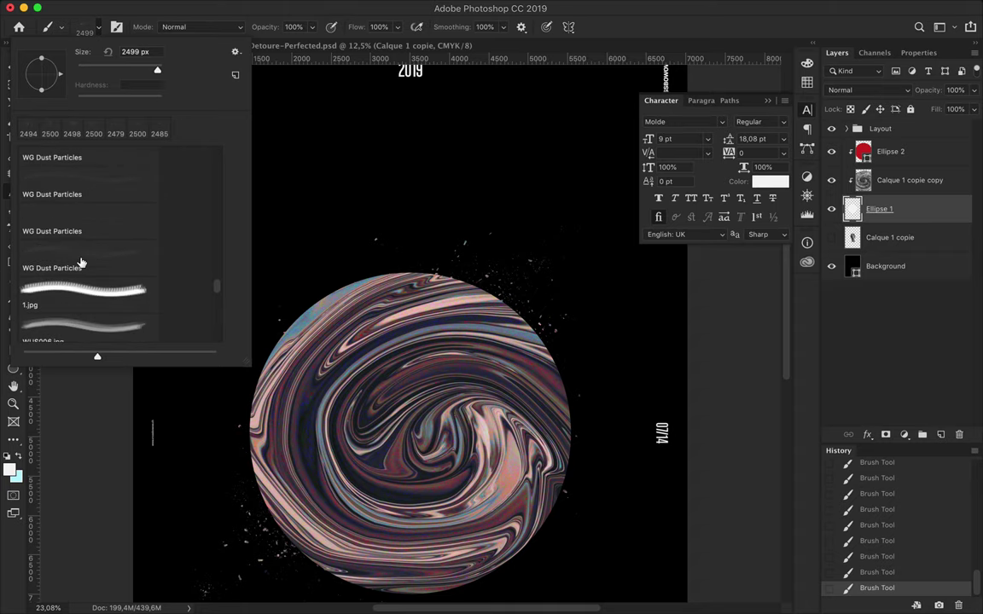
click(95, 209)
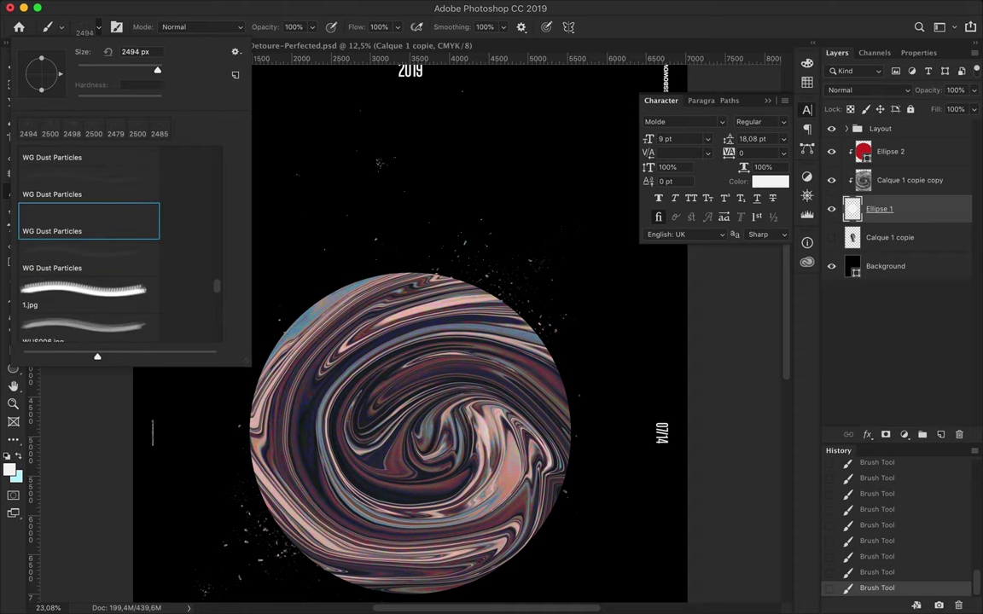
click(96, 177)
- Select the last brush in the T9 Dirty Sprays set
scroll(146, 222, down, 2)
scroll(146, 221, down, 5)
scroll(146, 222, down, 5)
scroll(146, 222, down, 2)
scroll(146, 222, down, 2)
scroll(145, 222, down, 2)
scroll(146, 222, down, 2)
scroll(146, 222, down, 5)
scroll(146, 222, down, 5)
scroll(146, 222, down, 5)
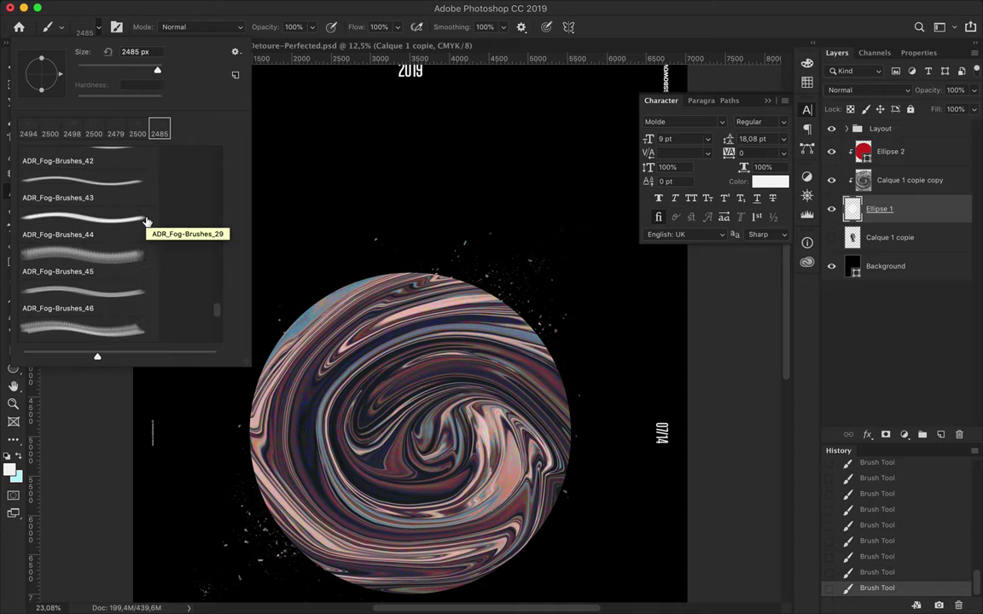
scroll(146, 222, down, 5)
scroll(146, 222, down, 10)
scroll(146, 221, down, 2)
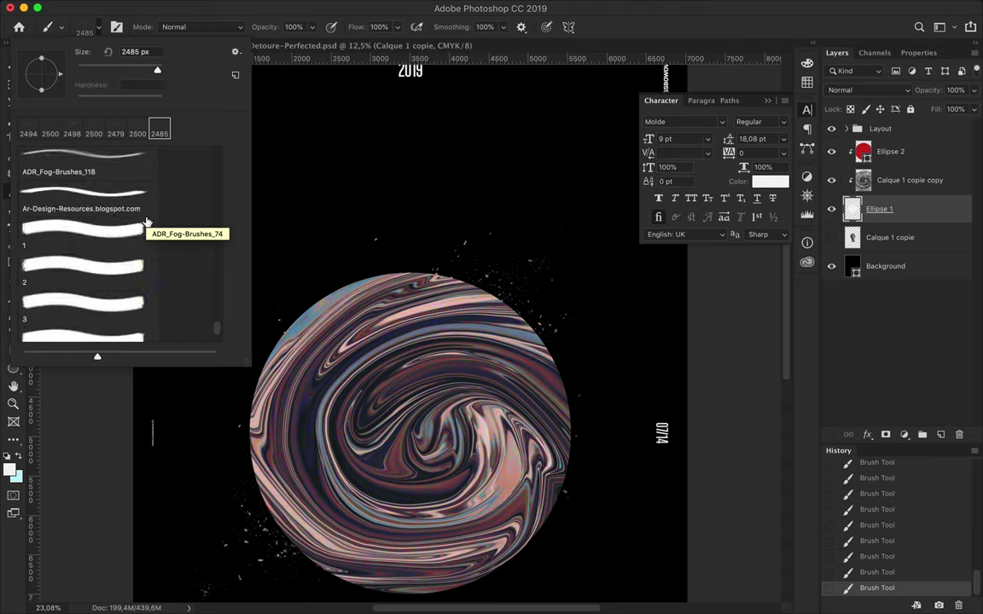
scroll(384, 276, up, 10)
scroll(121, 274, down, 2)
scroll(153, 269, down, 10)
scroll(222, 333, down, 5)
click(86, 315)
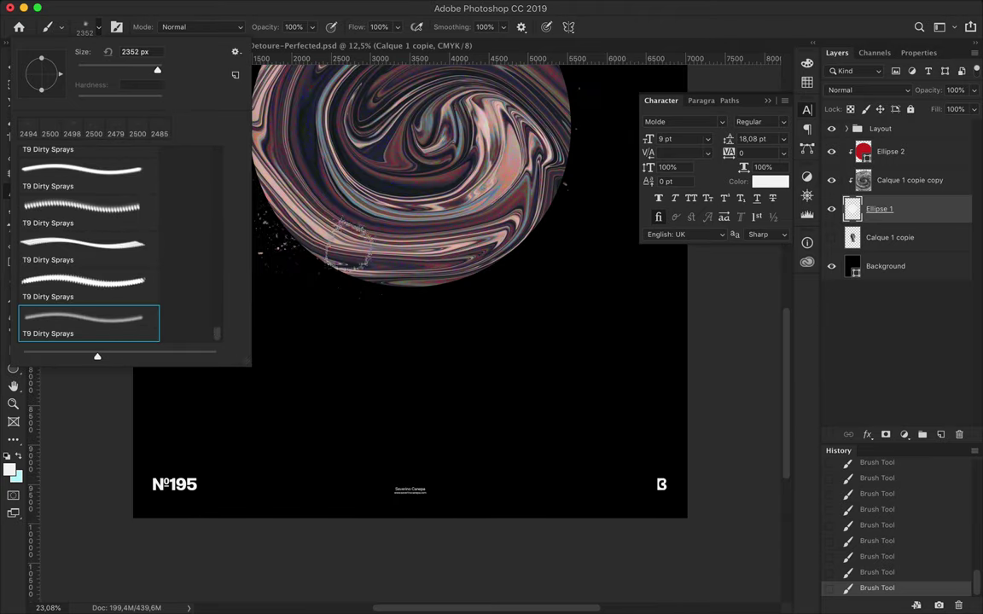
key(Return)
- Test splatter strokes beside and above the sphere, undoing the unwanted ones
key(ctrl+z)
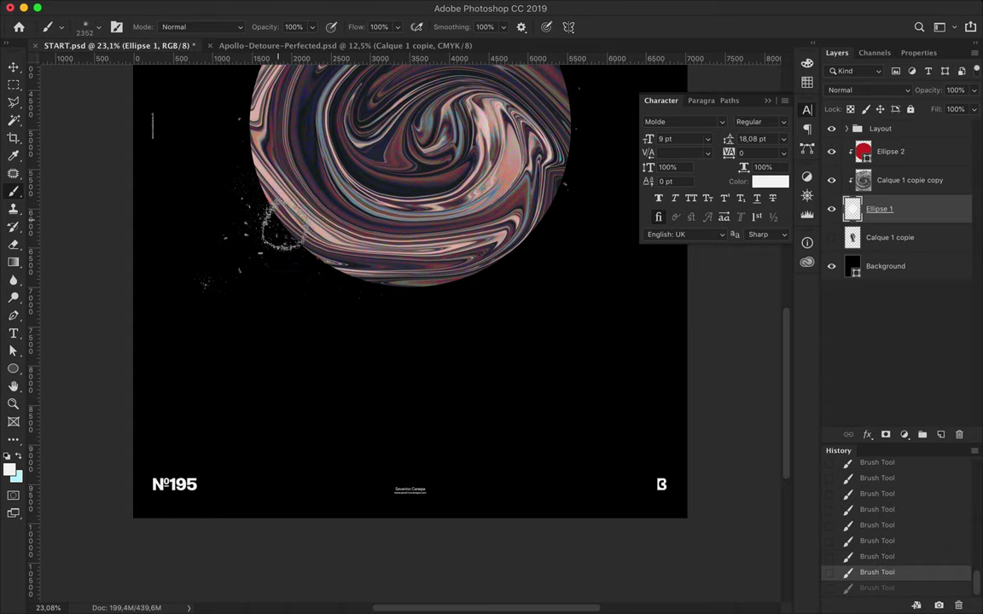
click(249, 195)
scroll(409, 290, up, 3)
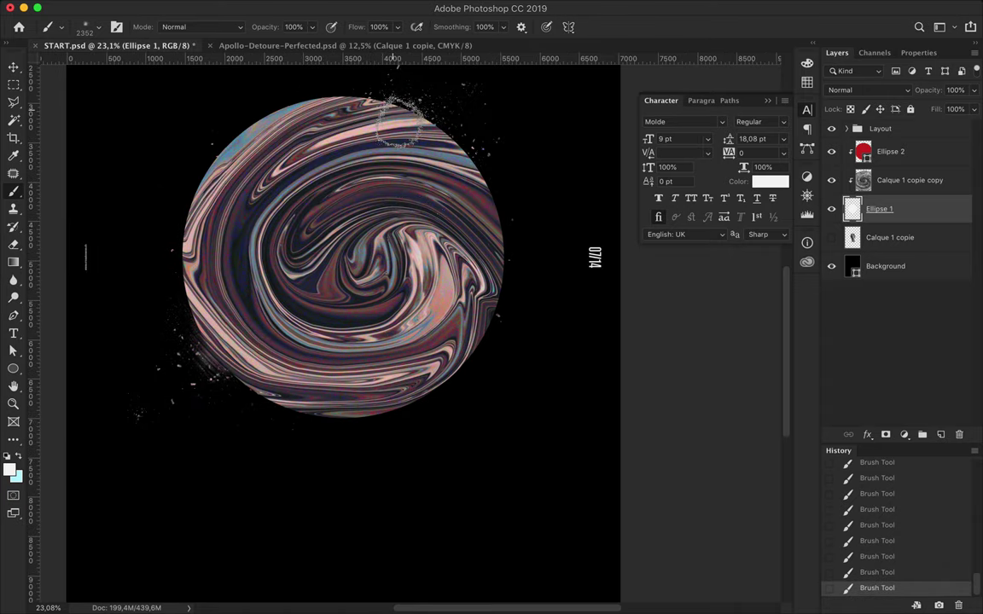
click(398, 120)
key(ctrl+z)
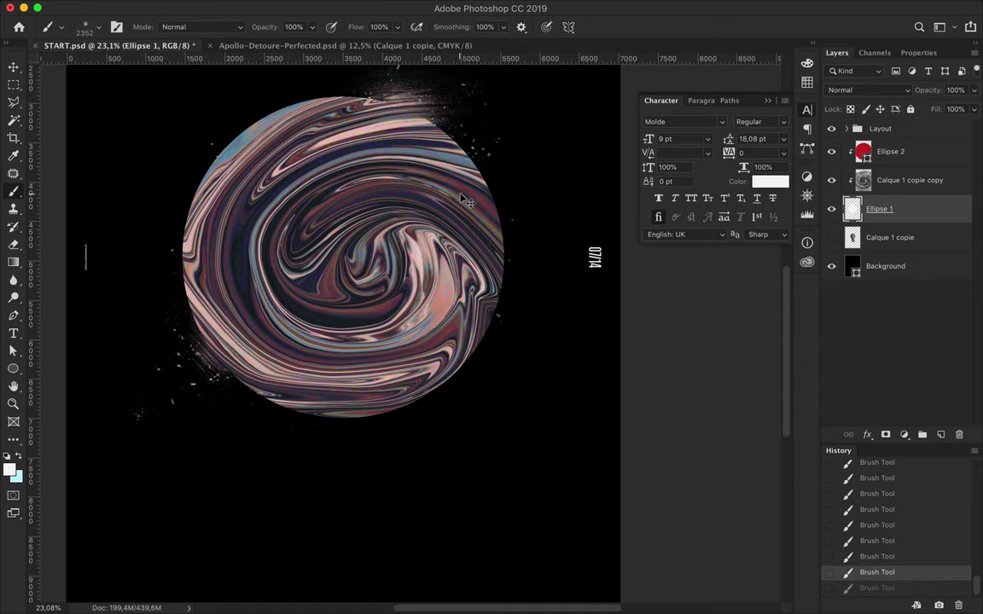
key(ctrl+z)
scroll(414, 333, down, 2)
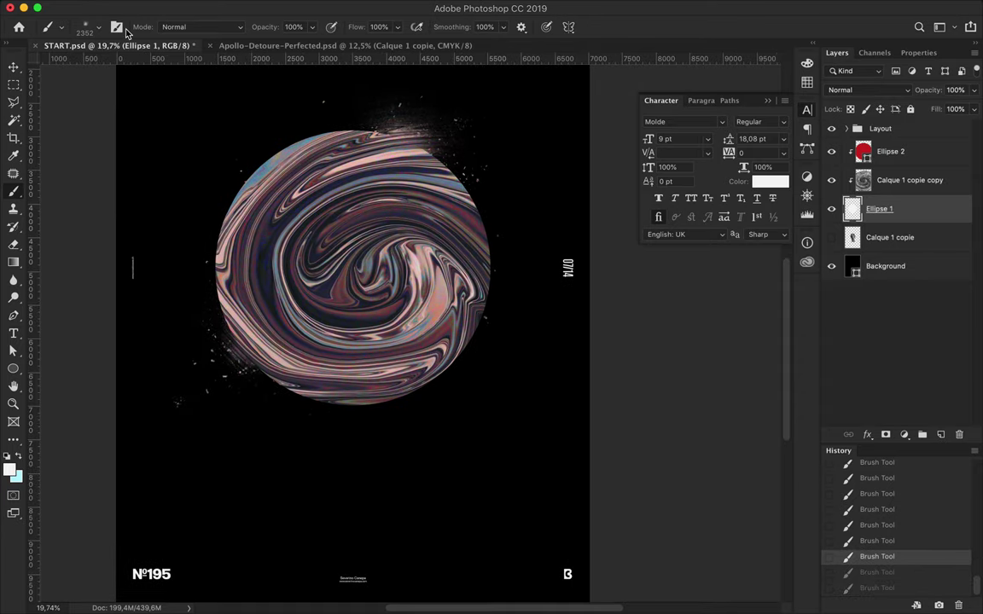
- Swap between several T9 Dirty Sprays brushes, undoing a stray stroke
click(89, 26)
click(65, 285)
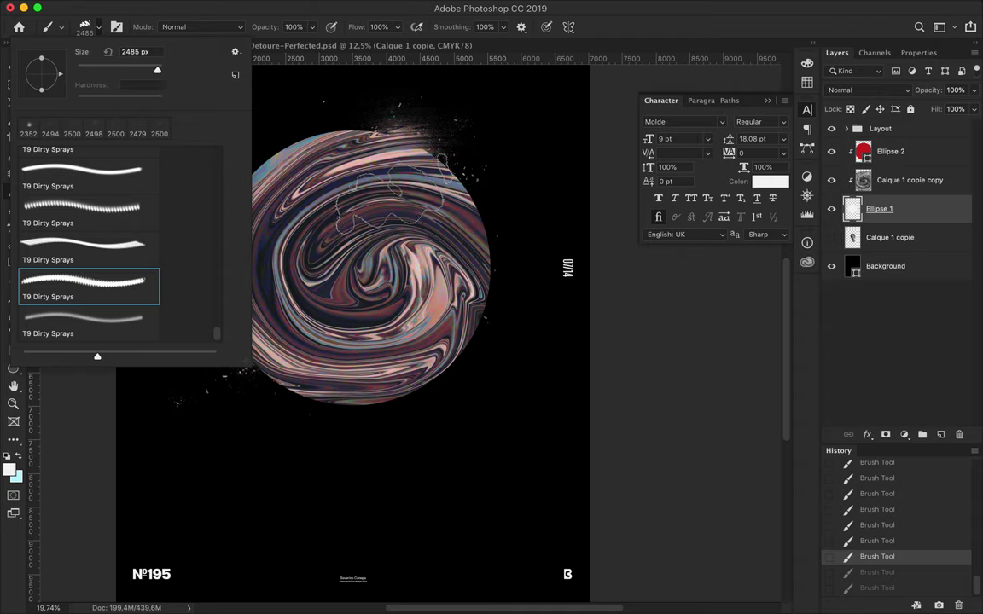
click(376, 243)
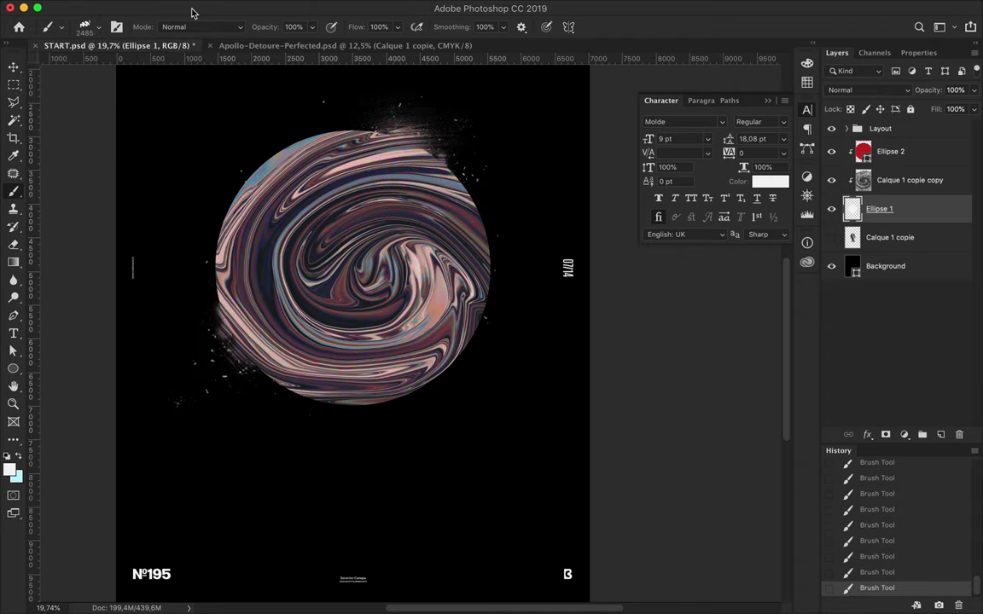
click(90, 26)
click(85, 249)
click(132, 267)
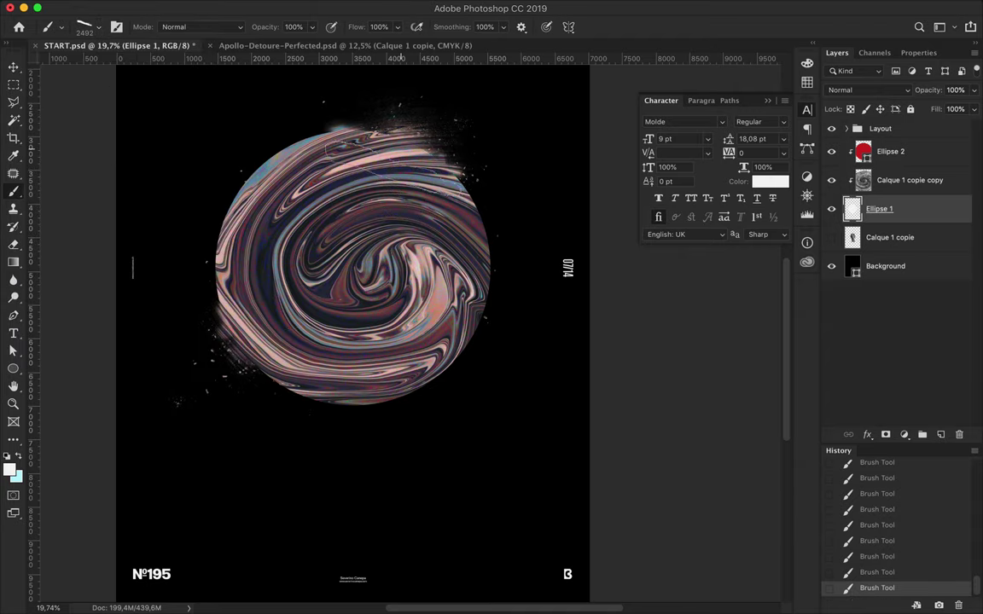
key(ctrl+z)
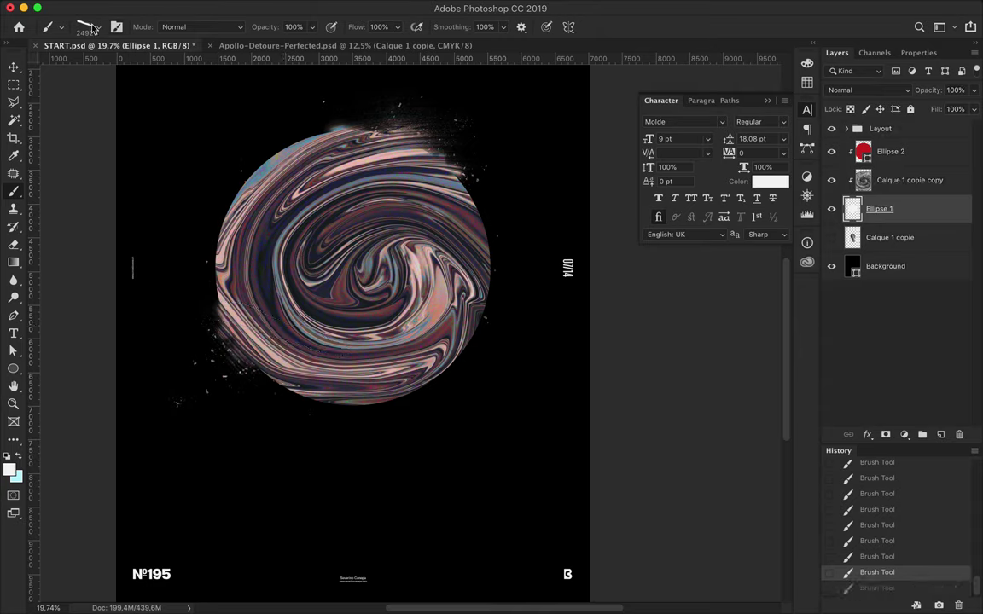
- Spray the wavy T9 Dirty Sprays brush along the sphere's top edge
click(85, 26)
click(82, 210)
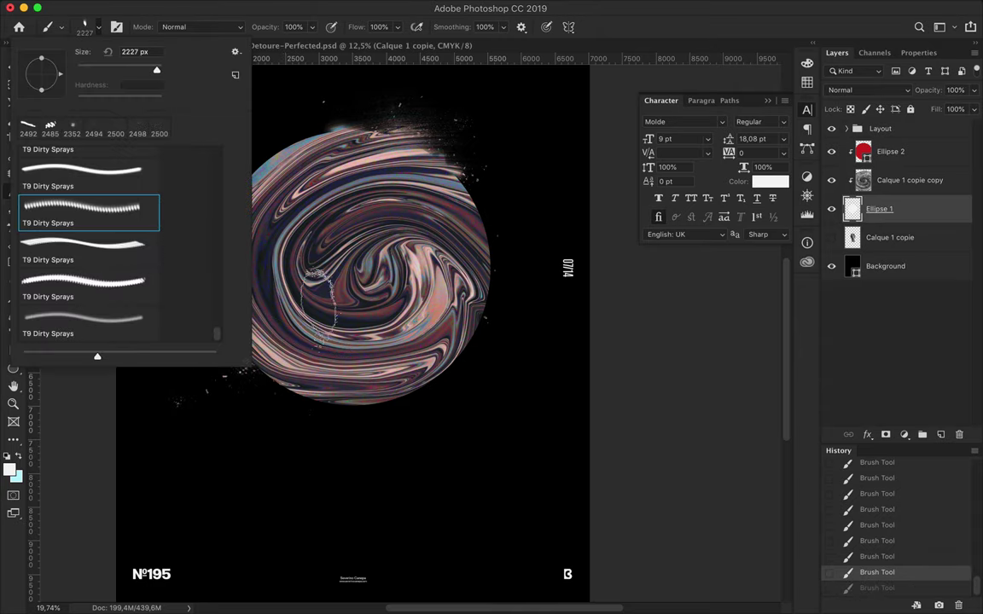
click(277, 341)
click(383, 163)
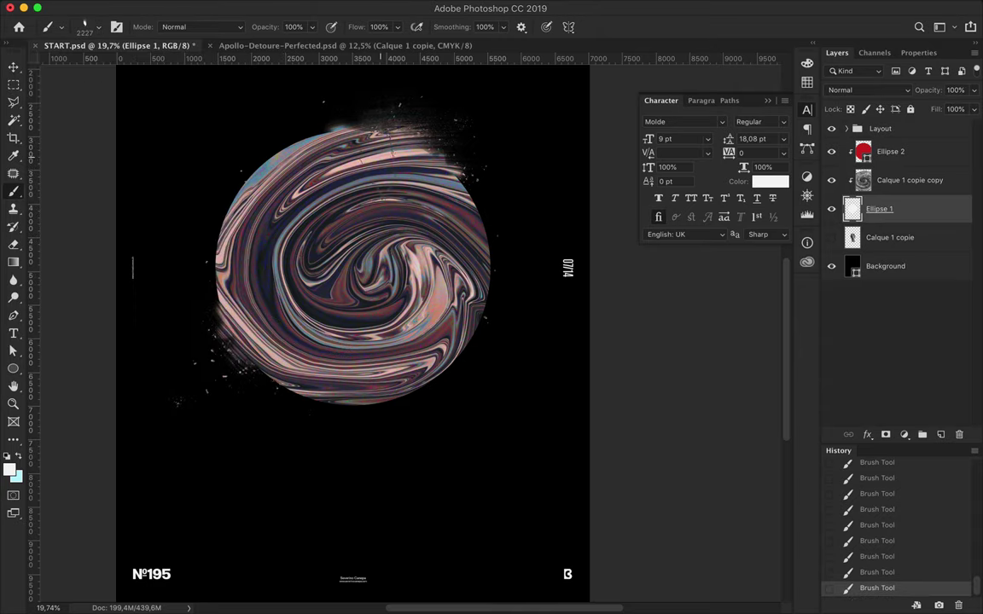
key(ctrl+z)
click(375, 158)
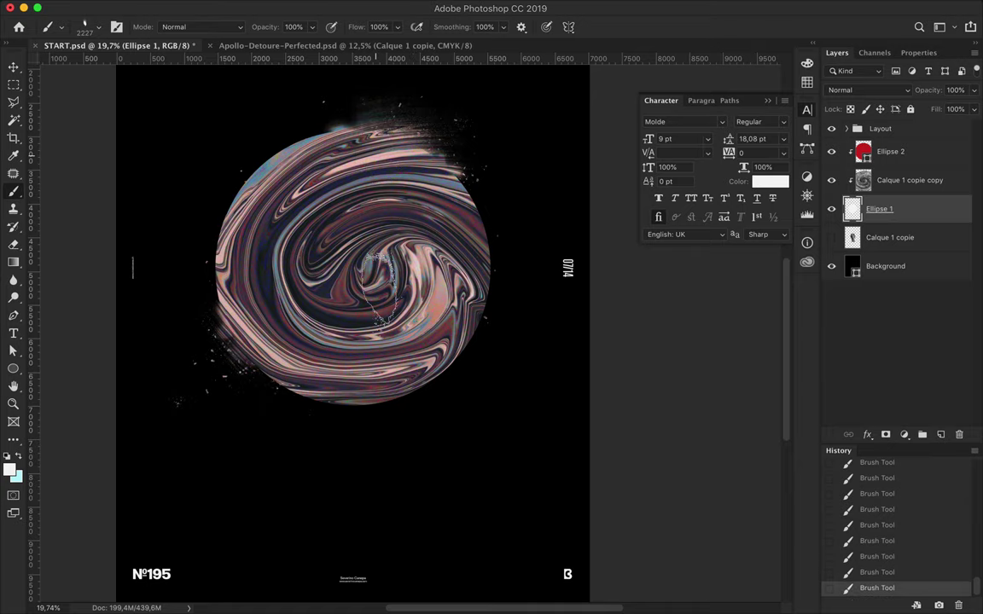
scroll(334, 290, down, 2)
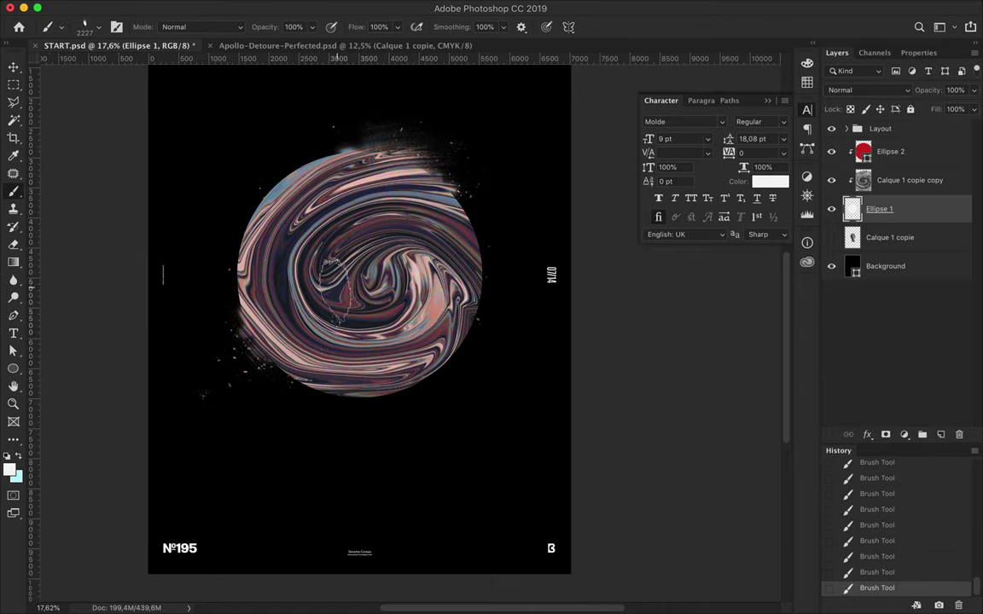
- Stamp speckles on the sphere's lower-left edge with a 2500 px T9 Dirty Sprays brush
click(99, 28)
click(128, 175)
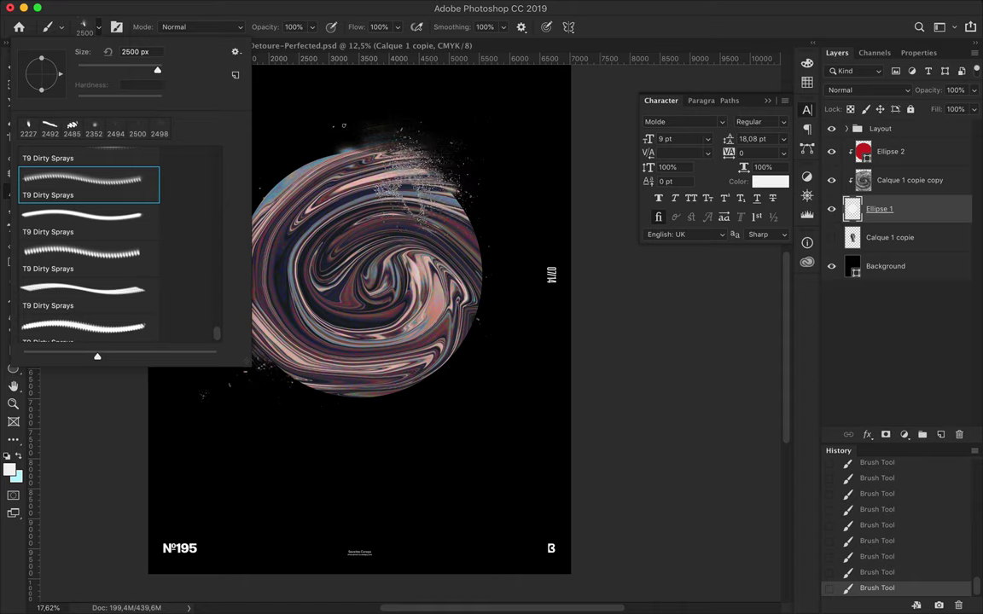
key(Return)
click(315, 349)
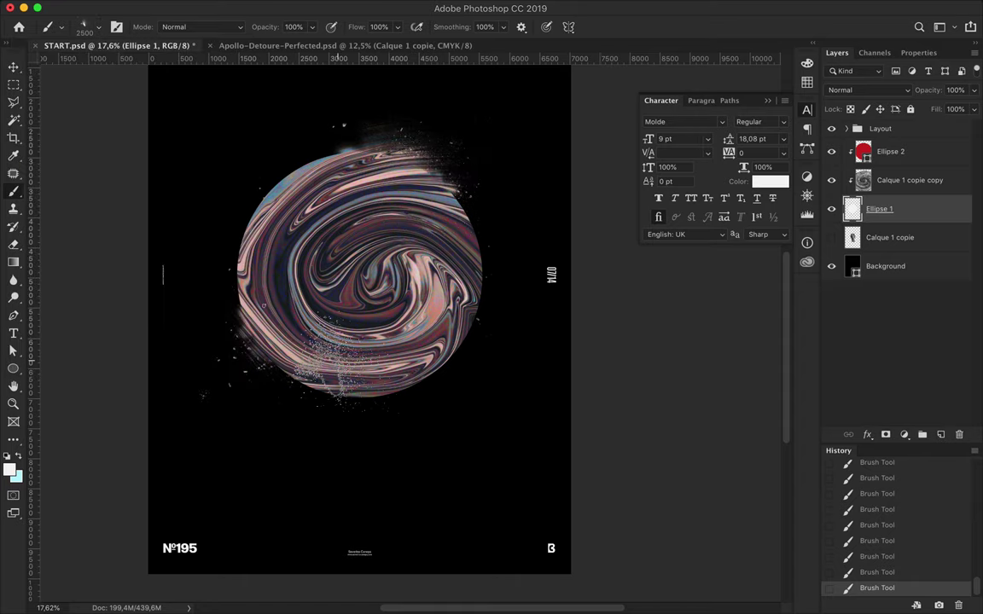
click(86, 27)
scroll(91, 172, up, 1)
key(Return)
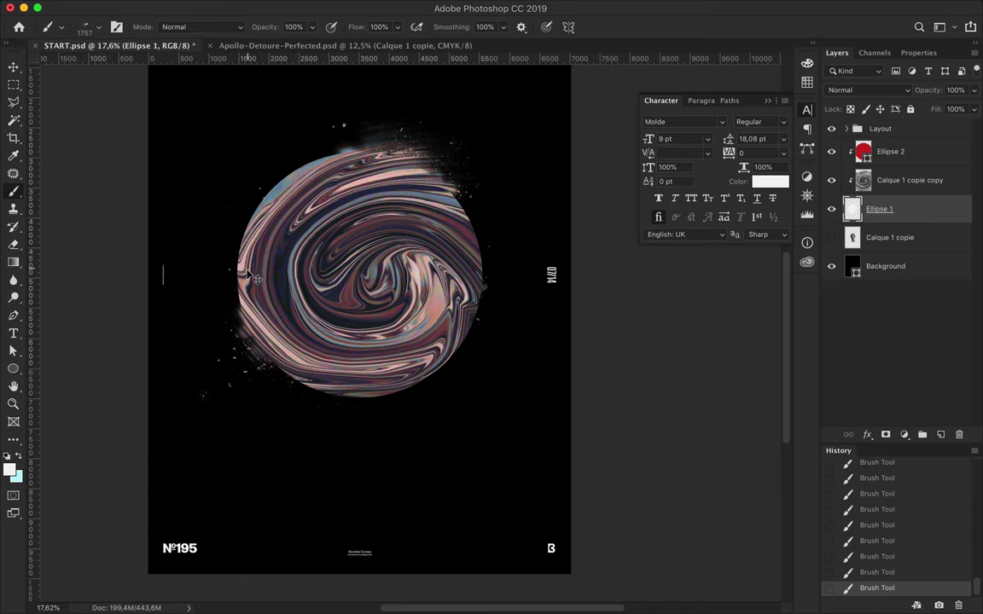
- Try a 5000 px brush and preset 13, then choose SpaceBrush-04
click(99, 27)
click(85, 198)
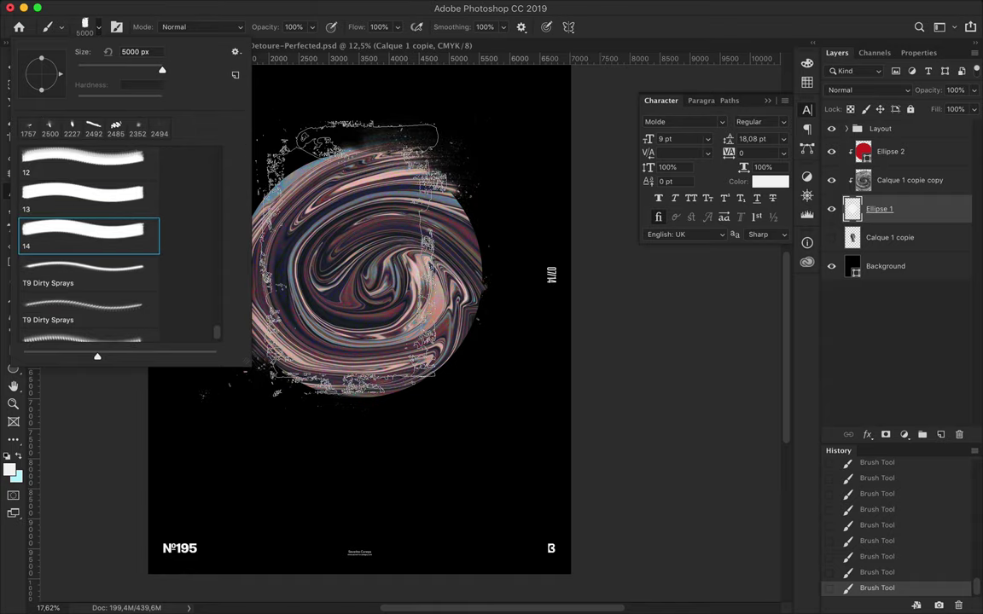
click(102, 195)
scroll(111, 213, down, 15)
scroll(247, 246, up, 5)
scroll(131, 281, up, 5)
scroll(132, 281, up, 5)
scroll(132, 281, up, 5)
scroll(131, 282, up, 5)
scroll(132, 282, up, 3)
scroll(131, 281, down, 2)
click(131, 277)
- Try the SpaceBrush-08, -09 and -02 brushes before closing the preset list
scroll(341, 426, down, 2)
click(91, 220)
click(101, 286)
scroll(120, 302, down, 3)
click(78, 198)
click(110, 277)
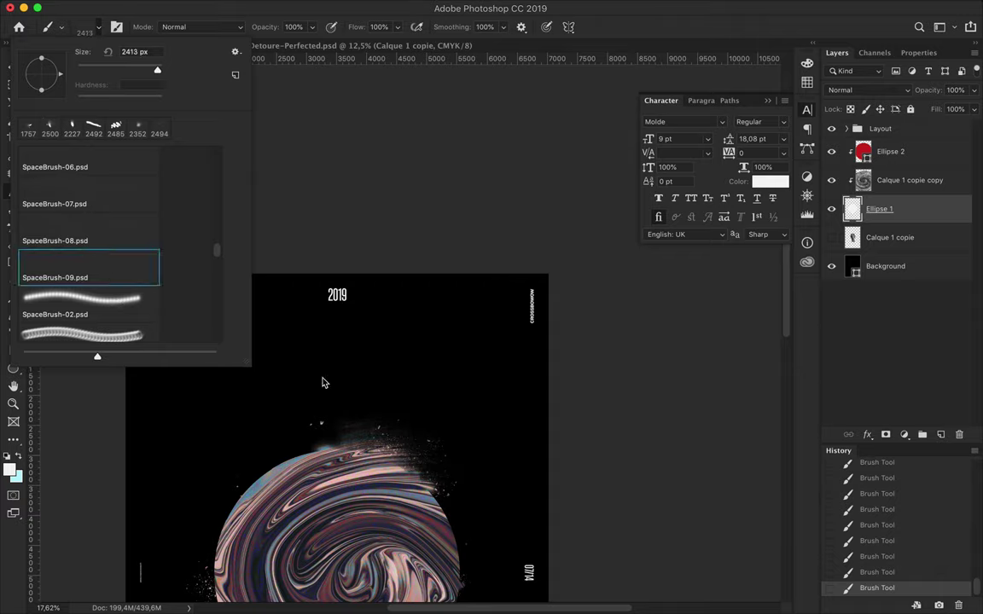
click(120, 314)
scroll(94, 273, down, 5)
scroll(81, 256, down, 5)
scroll(68, 239, down, 5)
scroll(65, 237, down, 5)
scroll(65, 237, down, 5)
scroll(65, 237, down, 5)
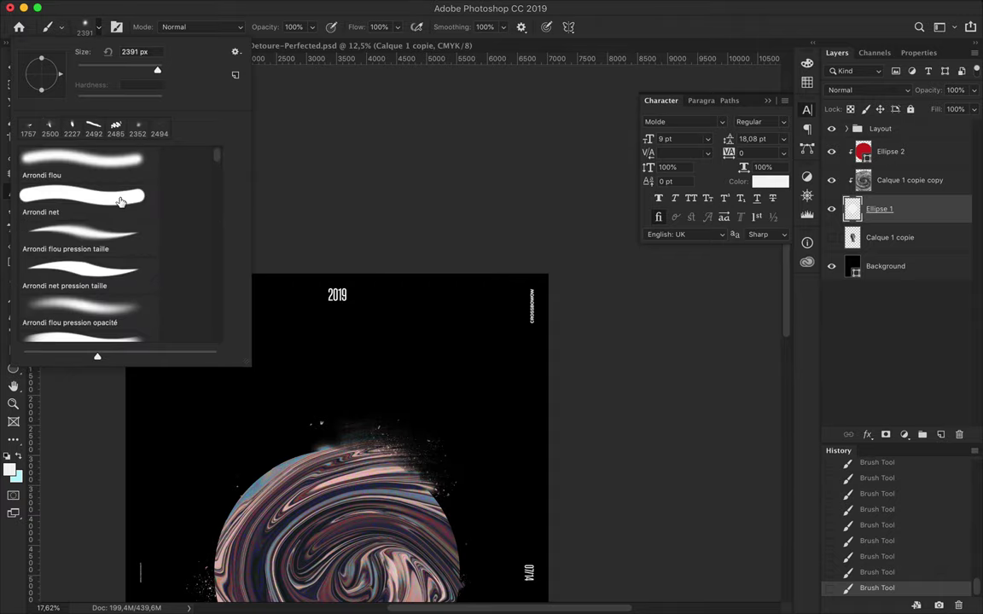
click(388, 132)
scroll(388, 132, down, 5)
key(v)
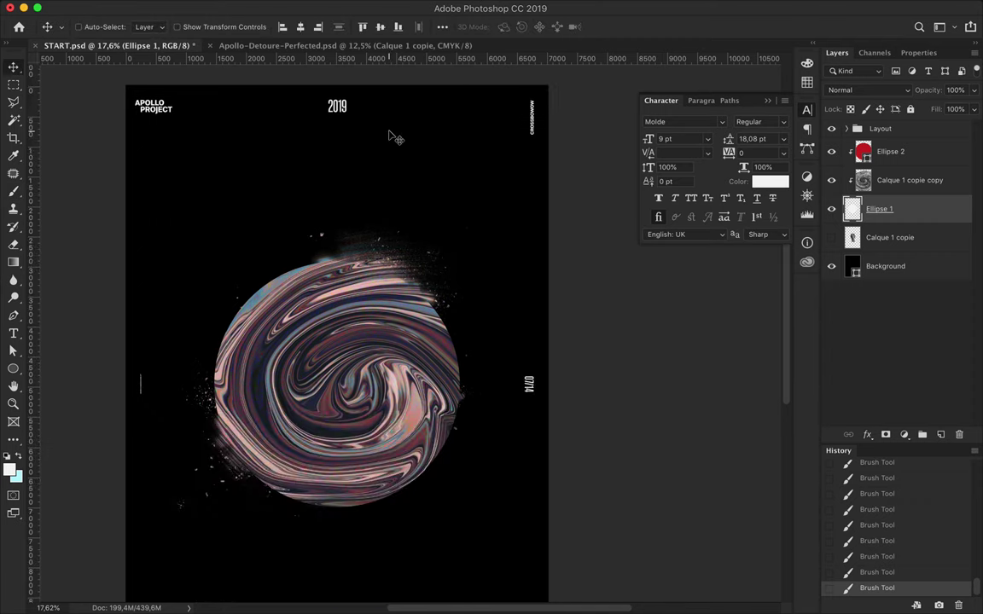
- Add an APOLLO text layer above the sphere and colour it strong red
key(t)
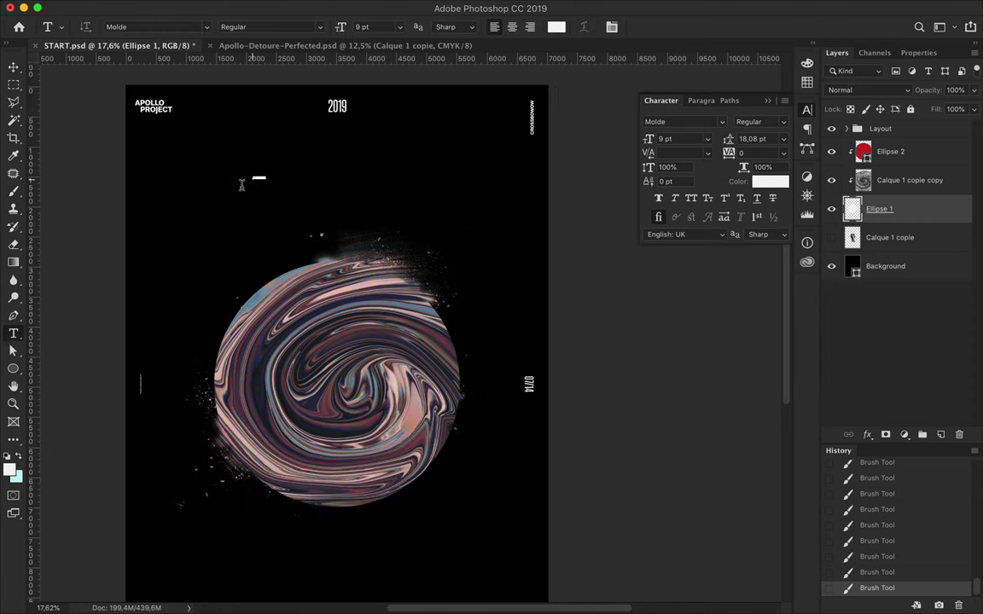
click(254, 178)
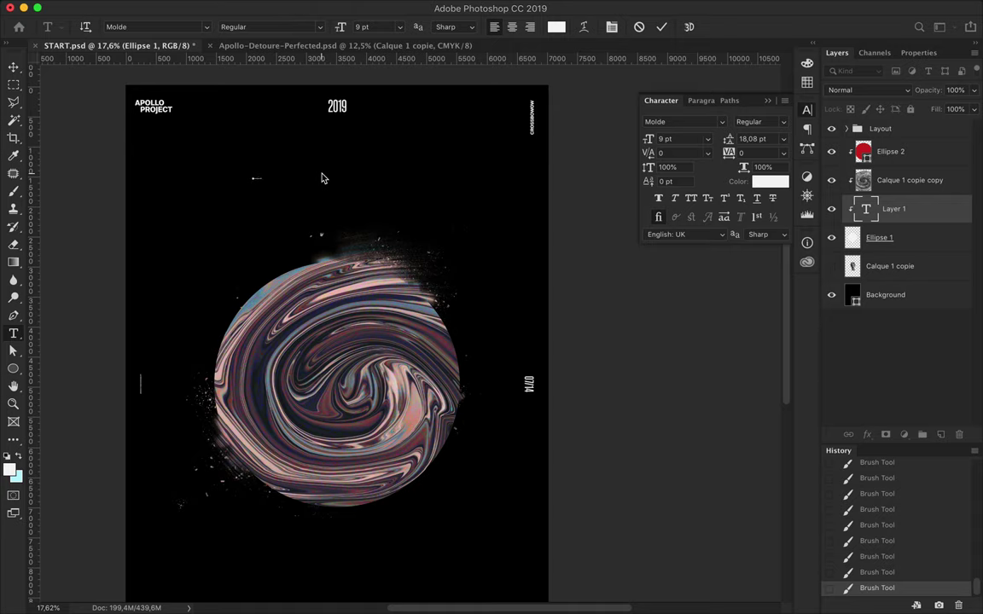
key(ctrl+Return)
click(556, 28)
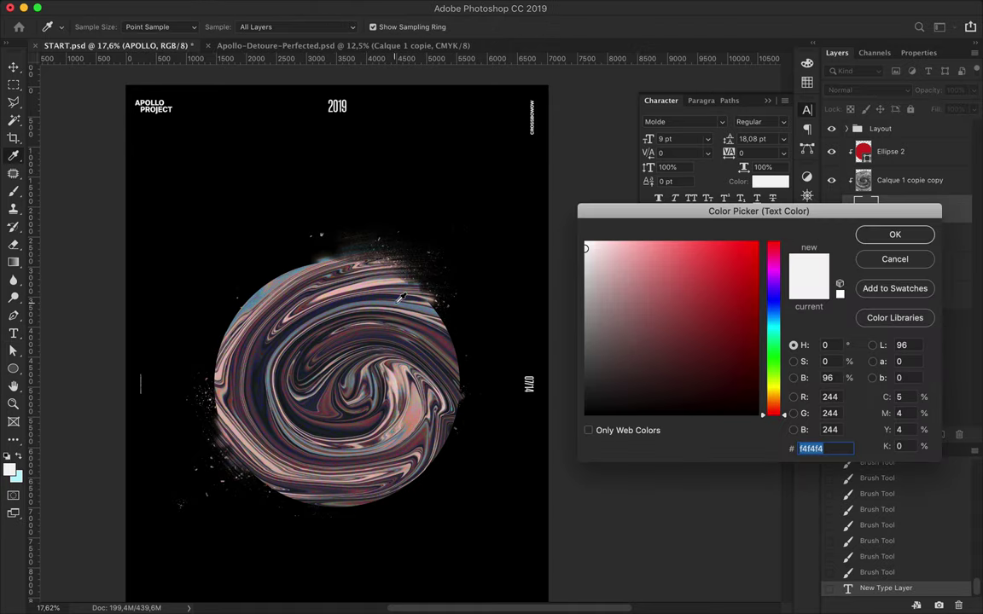
click(426, 334)
drag(762, 273, 762, 243)
click(722, 270)
key(Return)
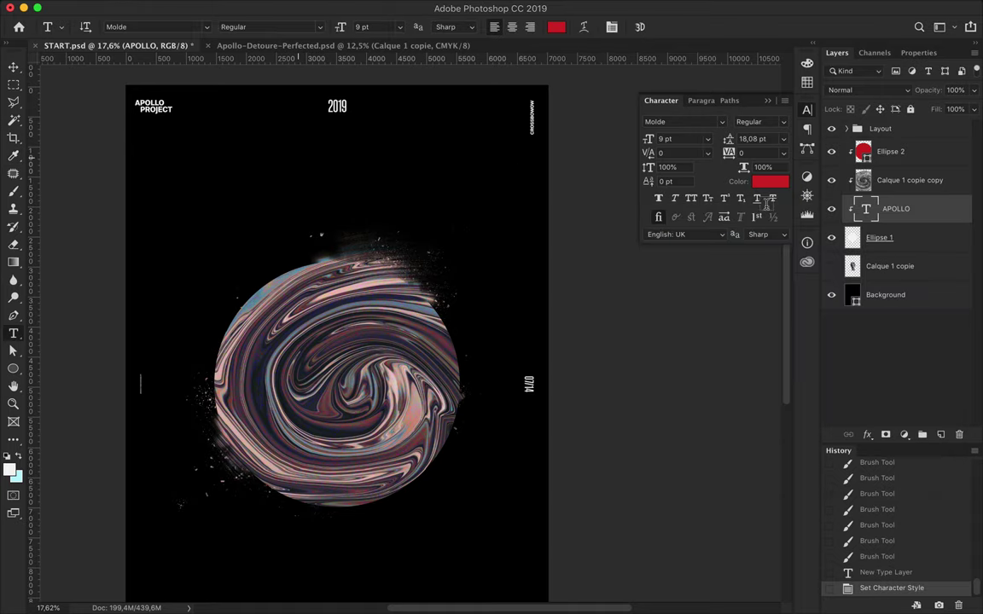
- Move APOLLO to the top of the stack, release its clipping mask and scale it up about nine times
drag(892, 208, 879, 159)
alt+click(875, 162)
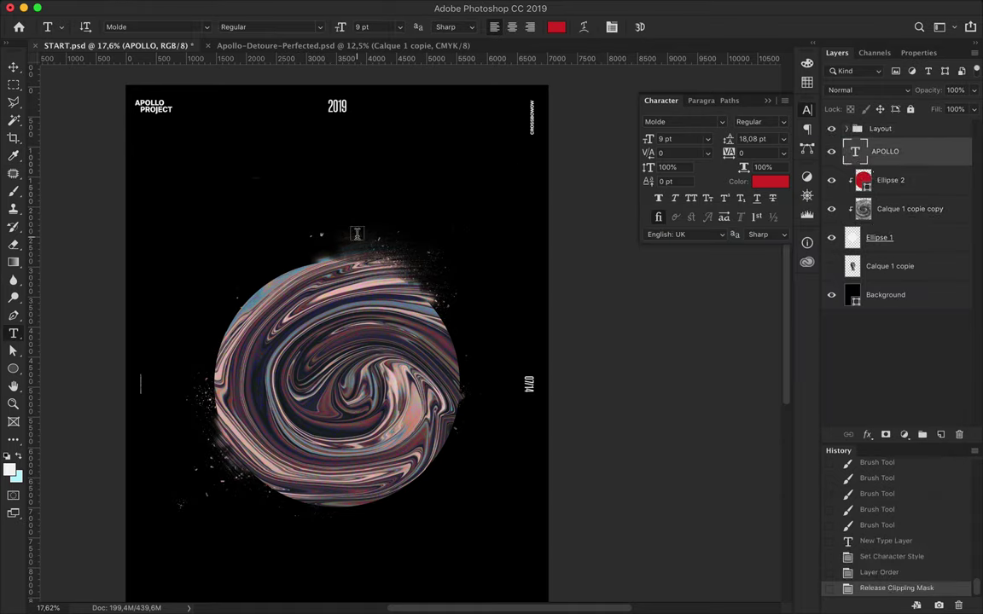
key(ctrl+t)
drag(264, 182, 327, 197)
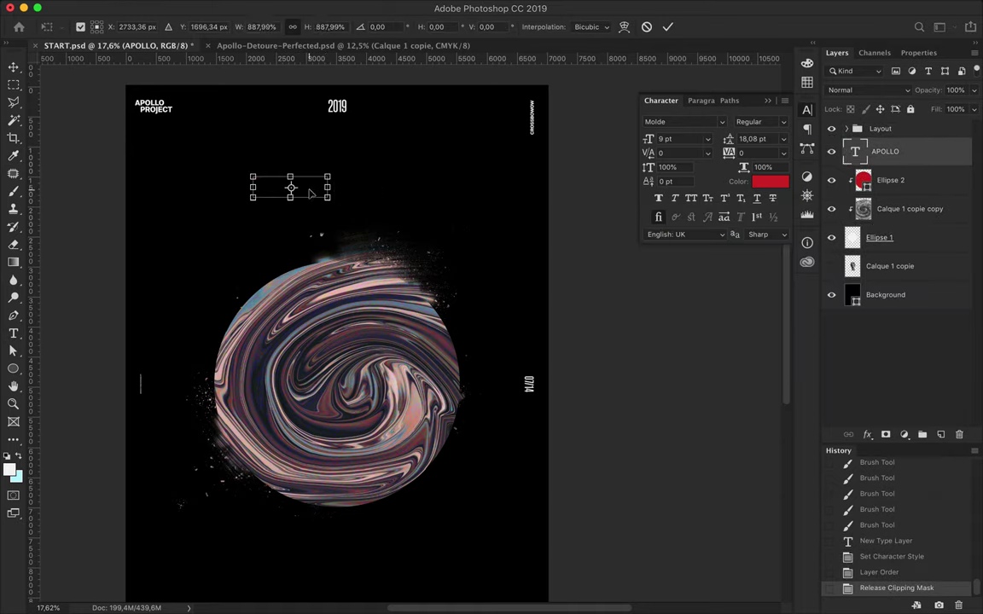
key(Return)
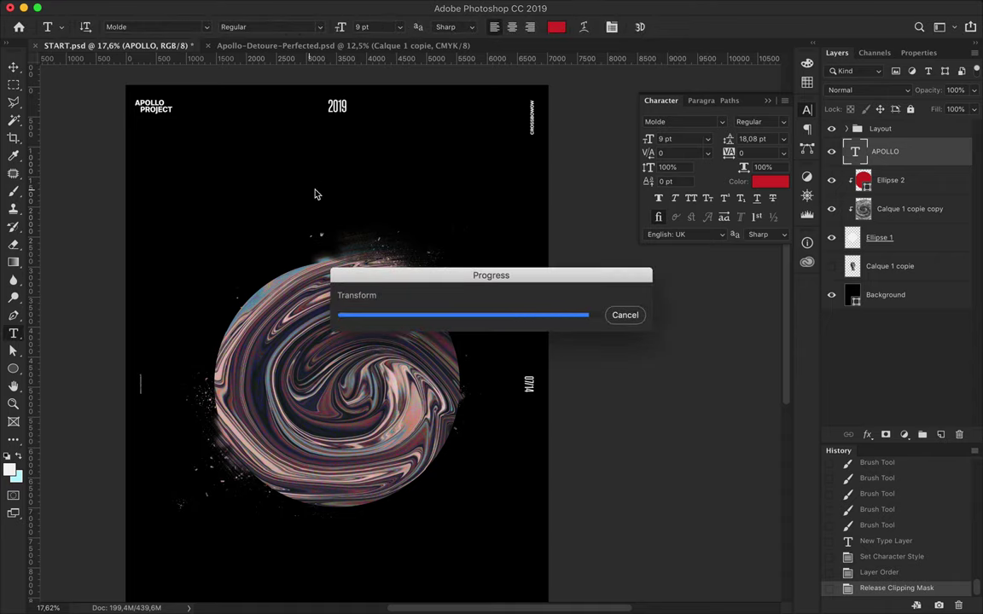
click(890, 180)
- Set Ellipse 2's blend mode to Overlay after trying Difference
click(862, 89)
click(857, 30)
click(861, 90)
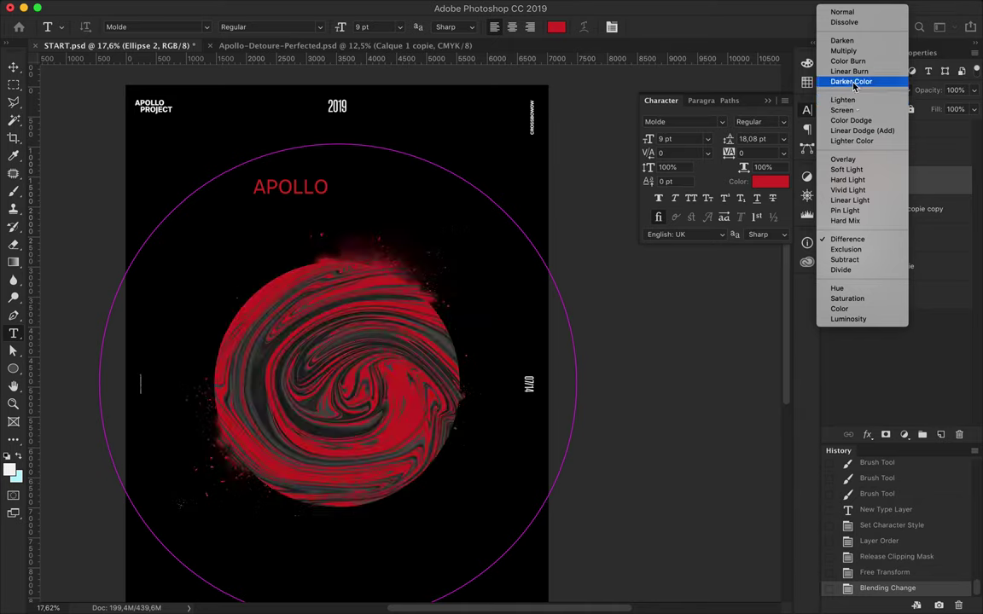
click(843, 159)
- Add a Curves adjustment layer above Calque 1 copie with an S-curve boosting contrast
click(903, 208)
click(903, 434)
click(887, 518)
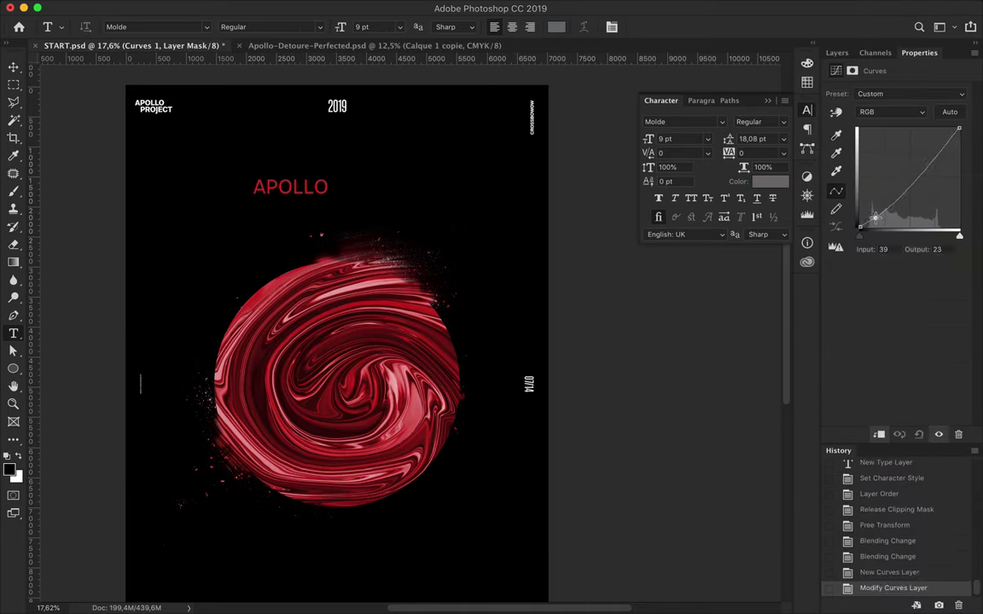
drag(874, 213, 874, 218)
drag(932, 151, 935, 133)
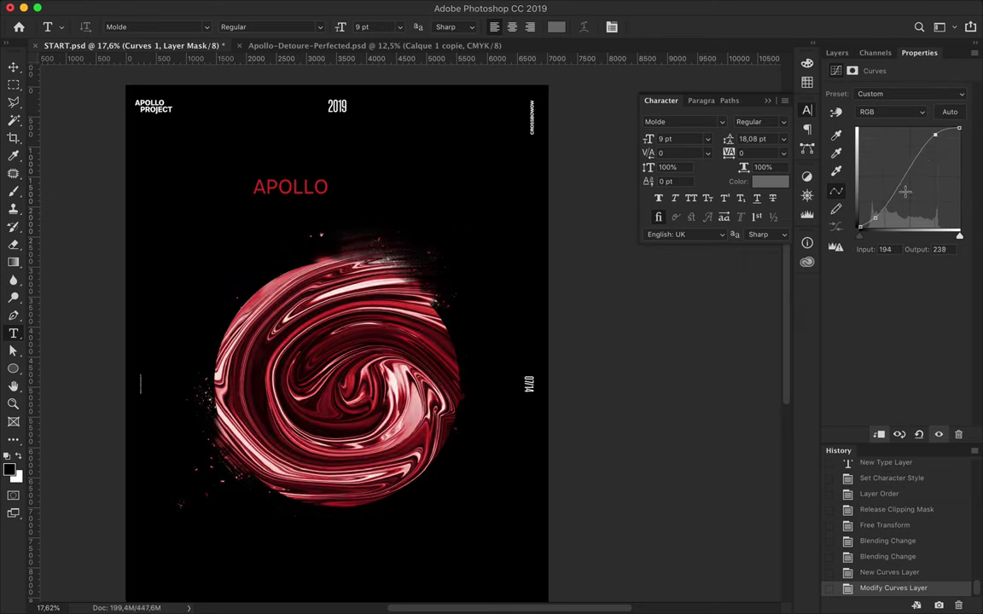
mouse_move(876, 222)
mouse_down()
mouse_move(914, 218)
mouse_move(899, 216)
mouse_up()
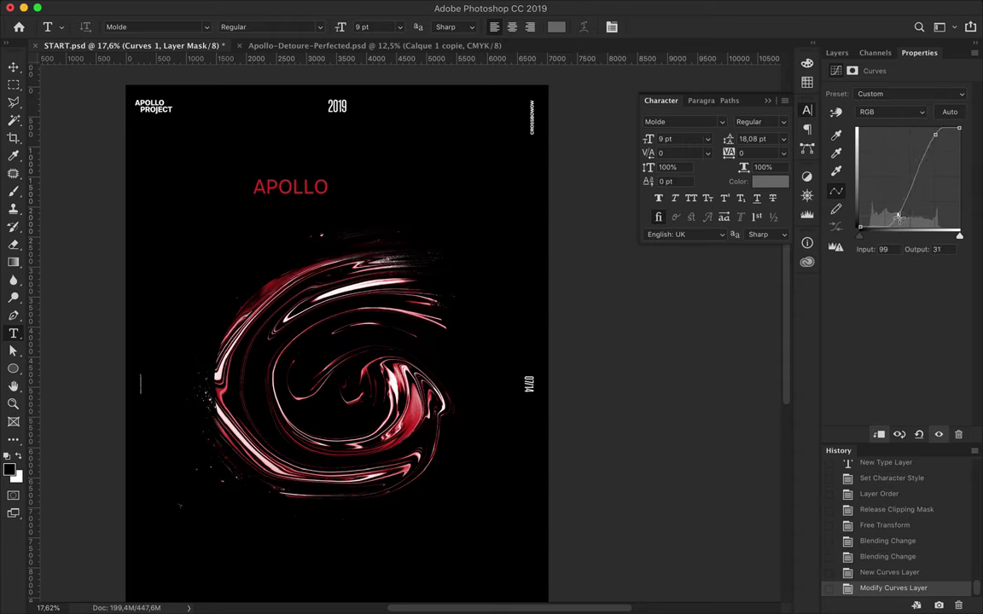
drag(897, 219, 875, 214)
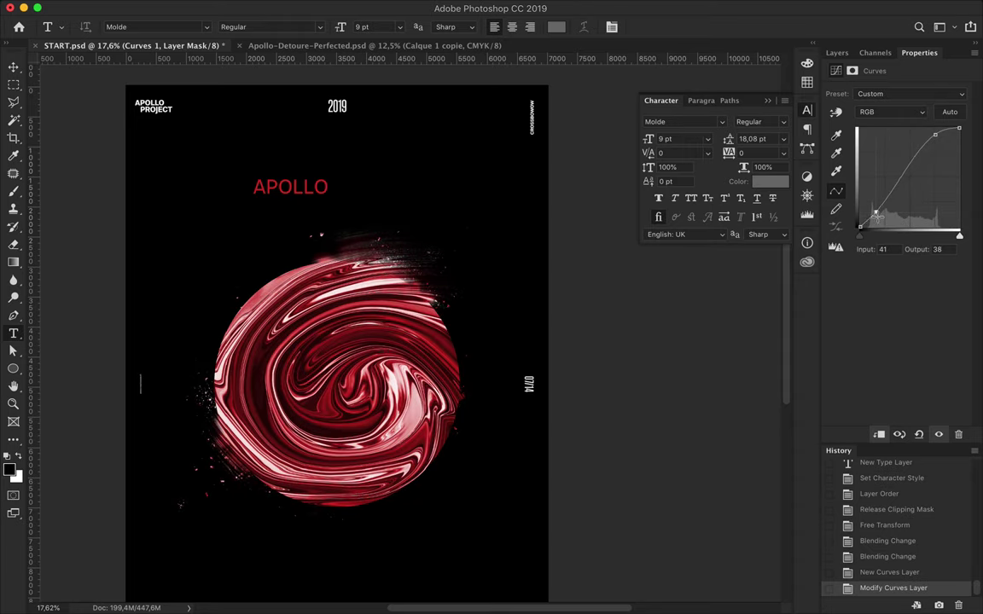
key(v)
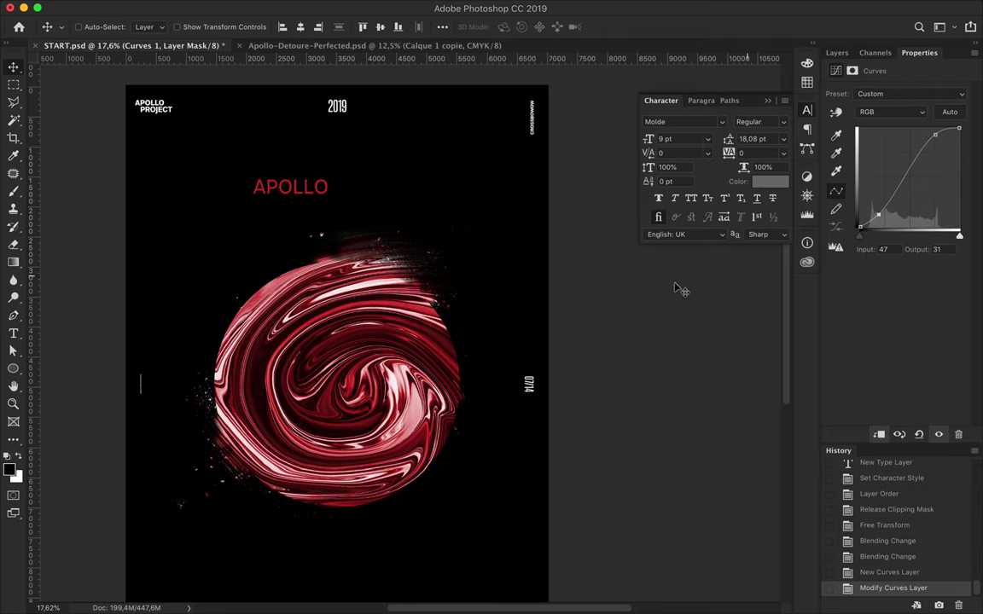
click(837, 52)
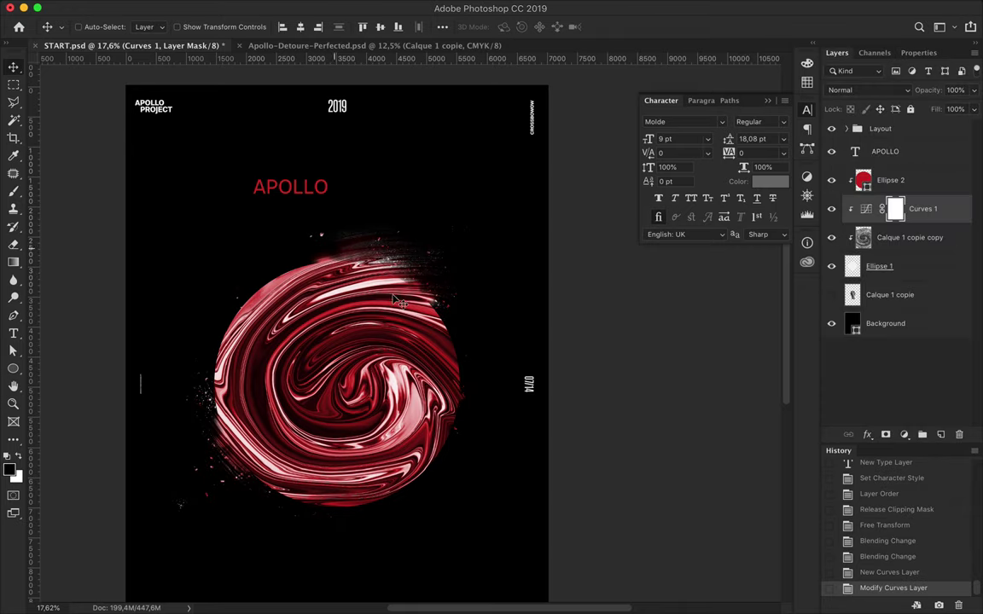
- Sample white from the swirl and select the APOLLO text, committing without changes
key(i)
click(355, 256)
key(t)
click(555, 26)
key(Escape)
click(281, 188)
key(ctrl+a)
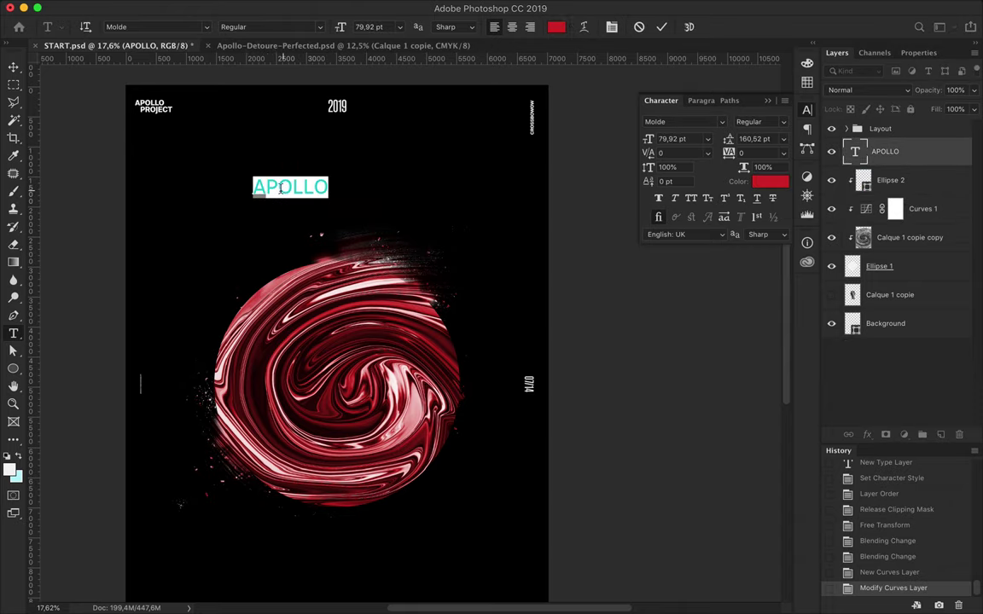
key(ctrl+Return)
- Undo a stray empty text layer and delete the Lorem Ipsum layer
click(463, 119)
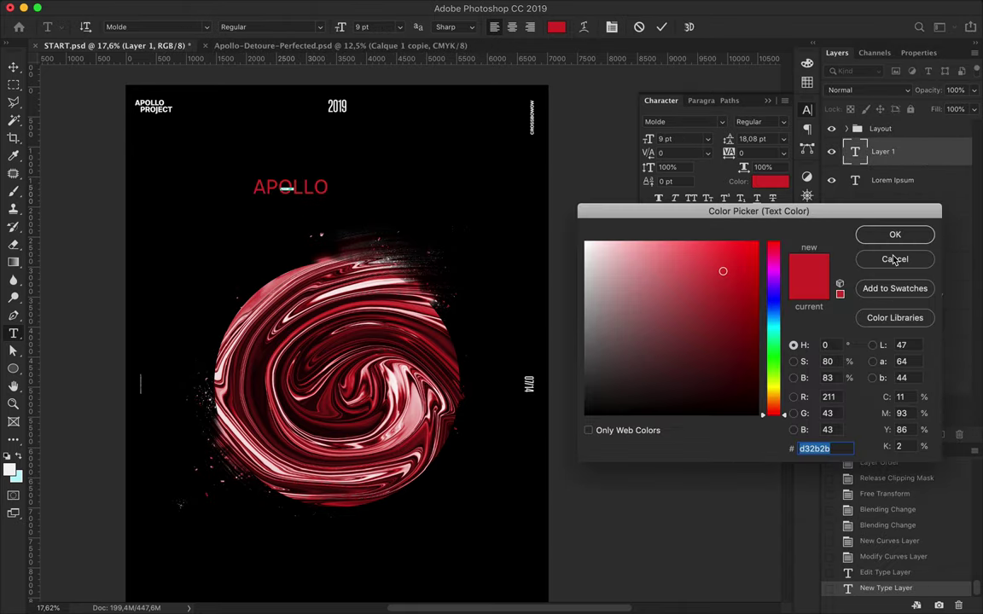
click(894, 260)
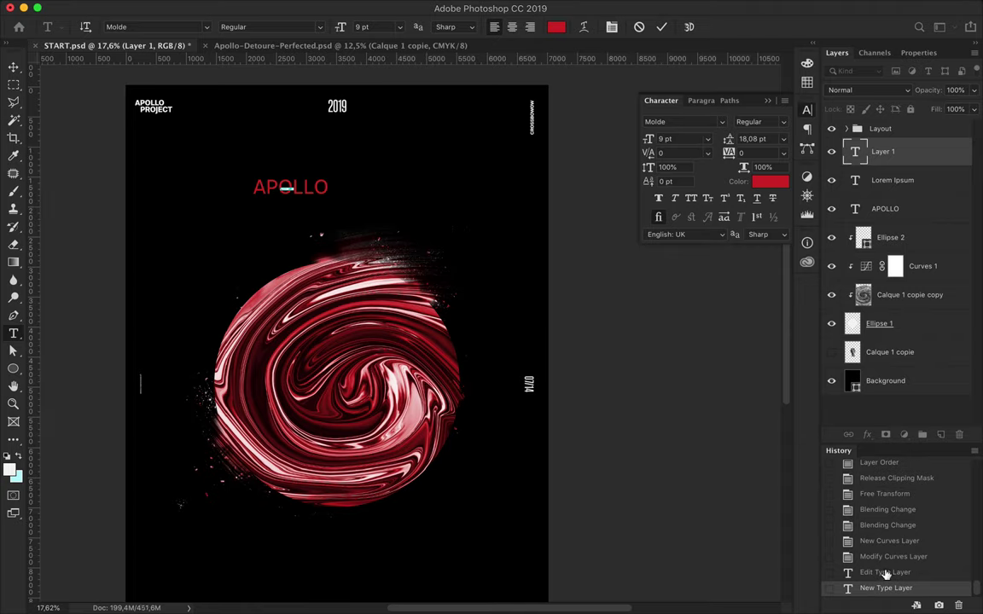
key(ctrl+z)
key(Delete)
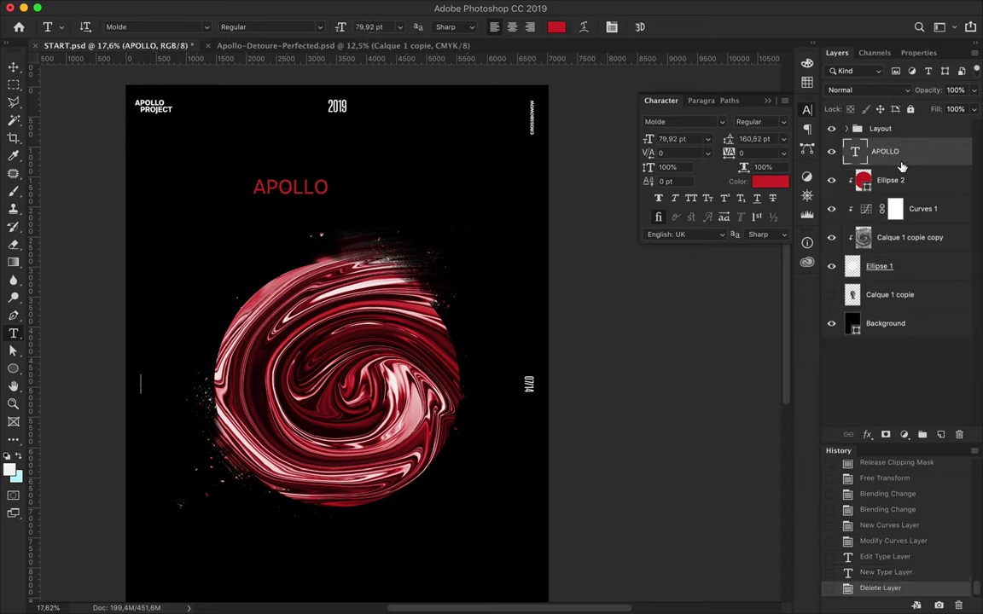
- Recolour the APOLLO text with a red sampled from the sphere
double_click(292, 187)
click(555, 26)
click(334, 278)
click(379, 299)
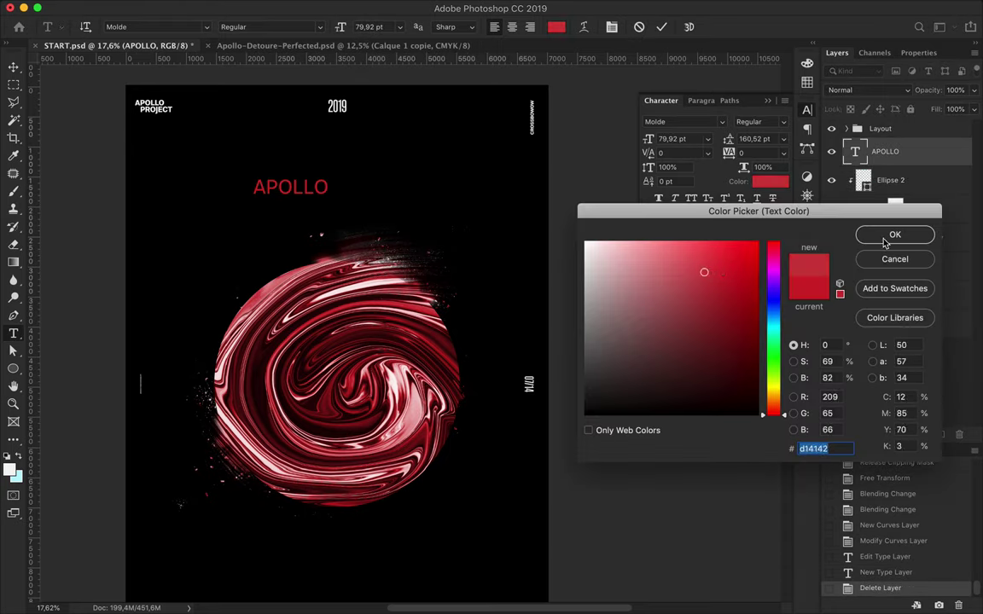
click(895, 235)
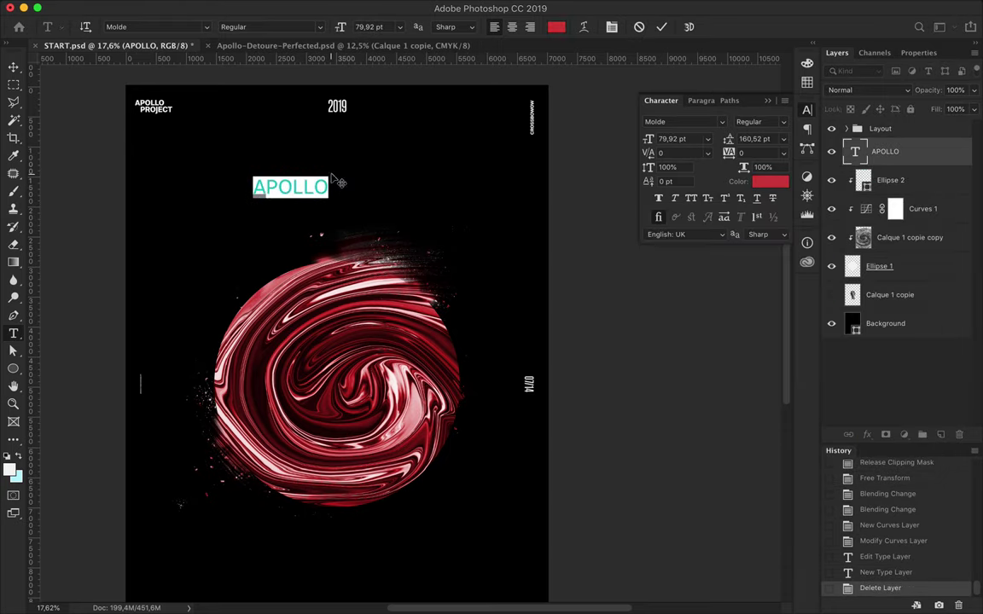
- Set APOLLO to tracking 1800 and 39,92 pt, then centre it above the sphere
click(756, 153)
key(shift+Up)
key(shift+Up)
key(shift+Up)
key(shift+Up)
key(shift+Up)
key(shift+Up)
key(shift+Up)
key(shift+Up)
key(shift+Up)
click(691, 139)
key(shift+Down)
key(shift+Down)
key(shift+Down)
key(shift+Down)
key(shift+Up)
key(shift+Up)
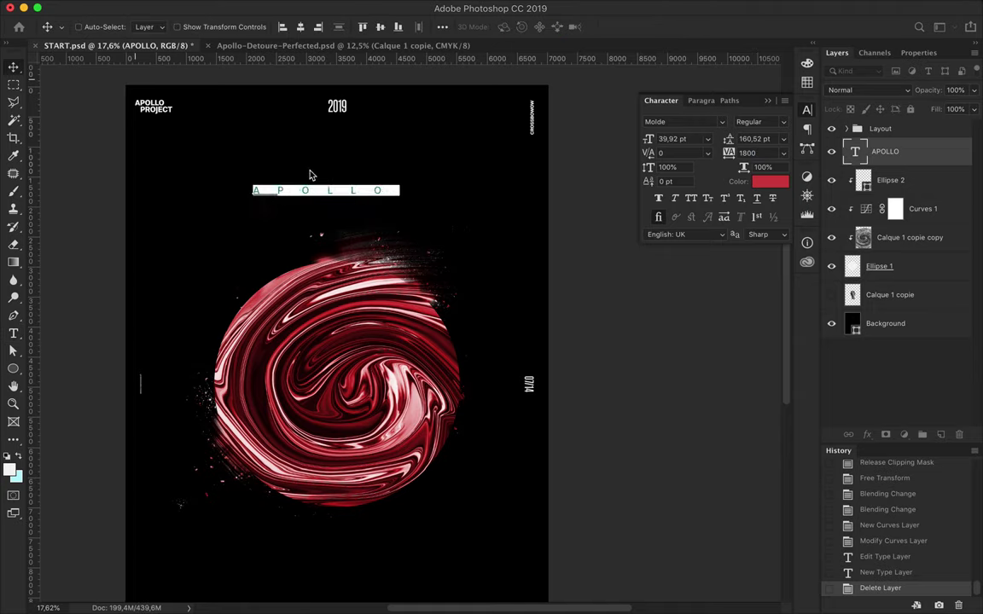
key(super+Return)
key(v)
drag(345, 193, 307, 162)
- Collapse the character settings and reselect the APOLLO text for a font change
key(t)
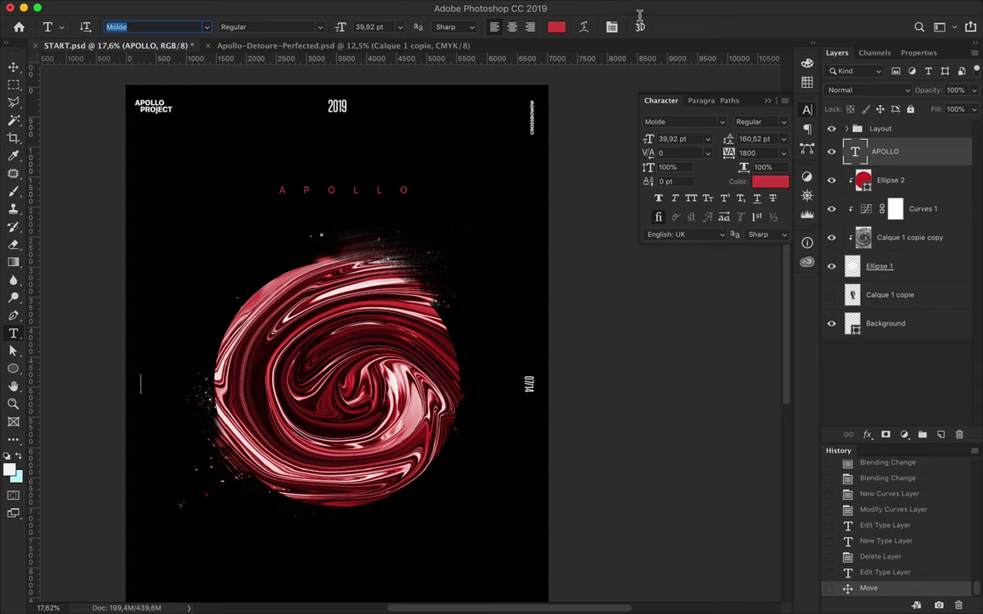
click(664, 4)
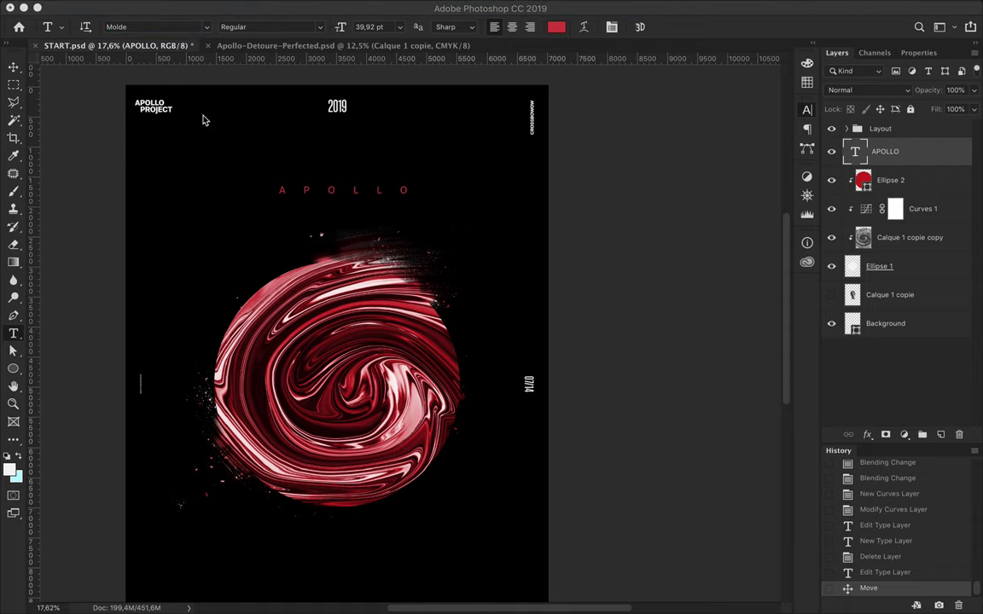
double_click(307, 191)
click(206, 27)
- Apply the TT Squares Regular font to the APOLLO title
text(tt sq)
click(172, 132)
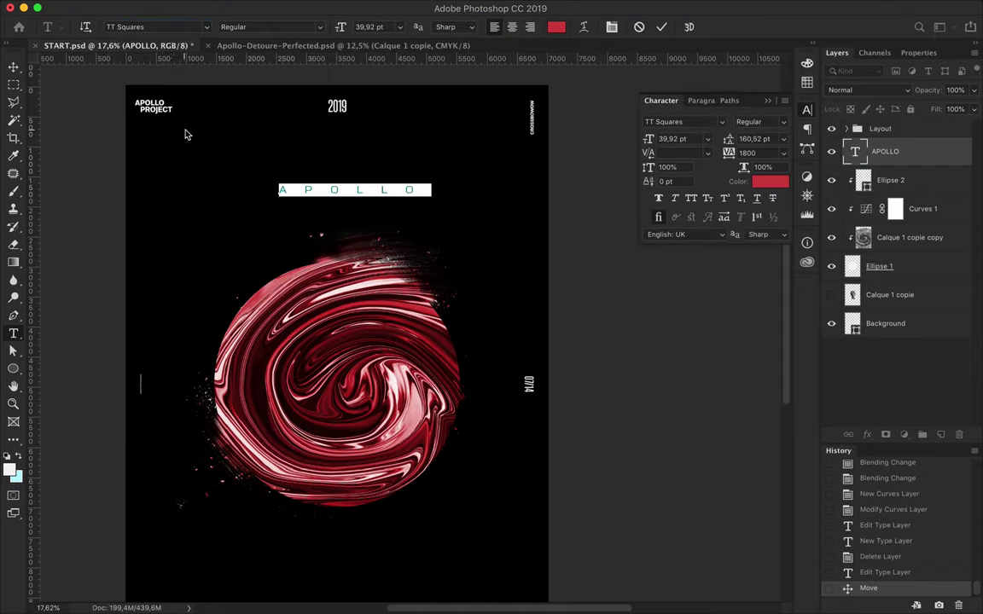
click(16, 68)
- Create a UNIVERSALIS text line above APOLLO and stretch it wider with Free Transform
key(t)
click(248, 156)
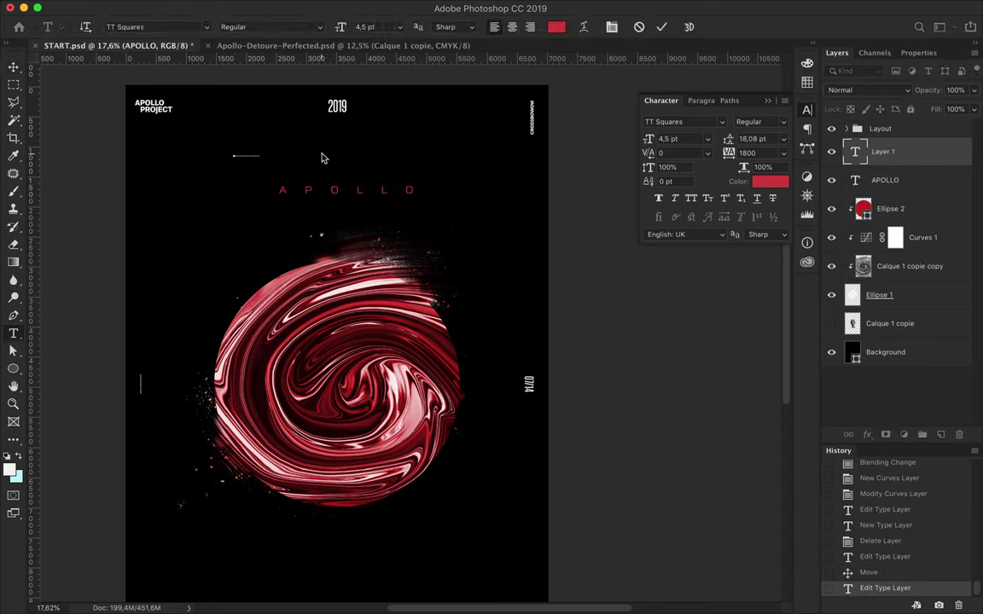
key(ctrl+Return)
key(v)
key(ctrl+t)
drag(269, 157, 409, 158)
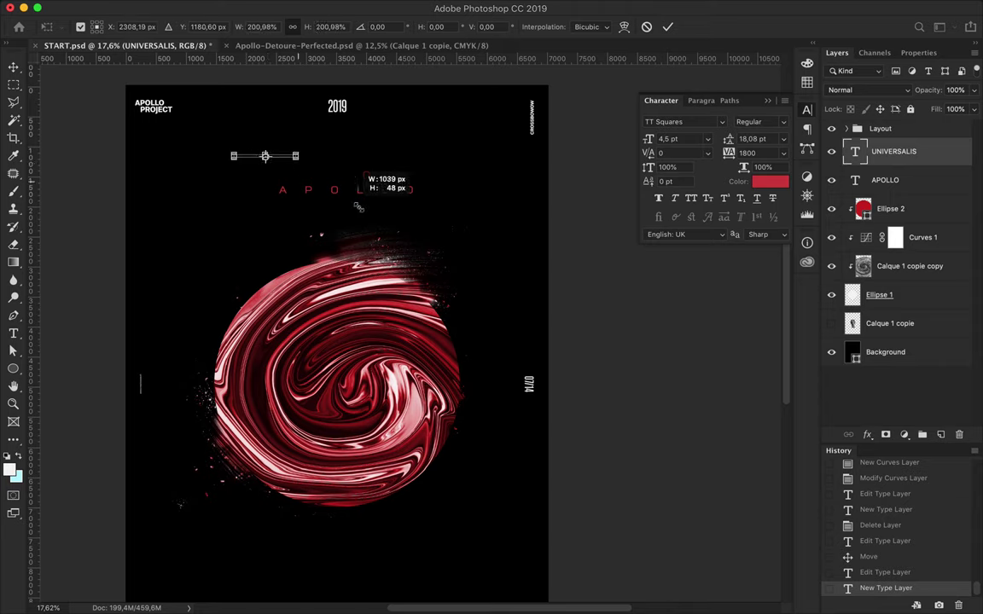
key(Return)
- Set UNIVERSALIS to Molde SemiCondensed, 95 pt, with letter spacing 200
text(M)
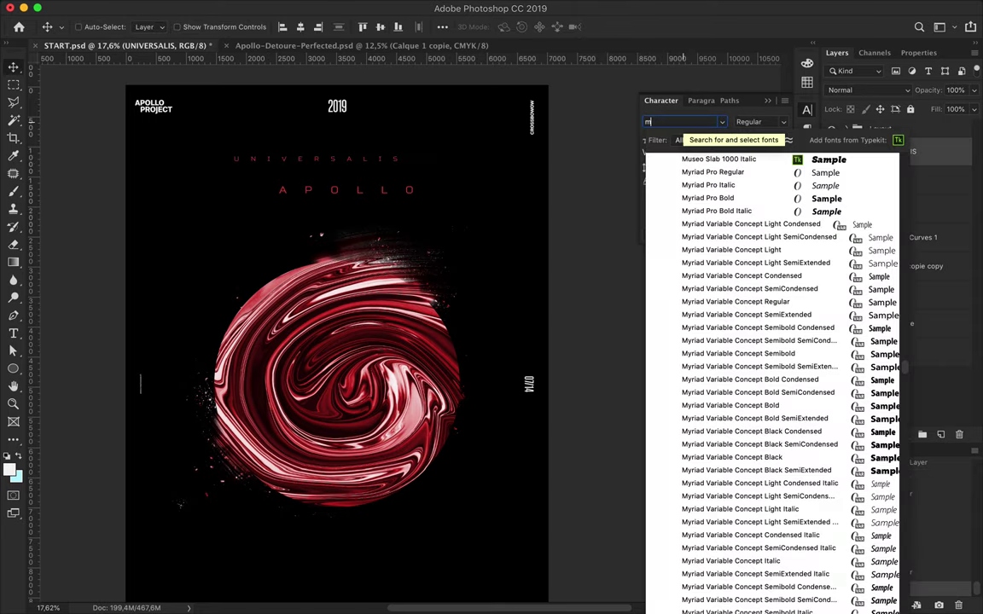
text(olde)
scroll(754, 255, up, 3)
scroll(754, 255, up, 3)
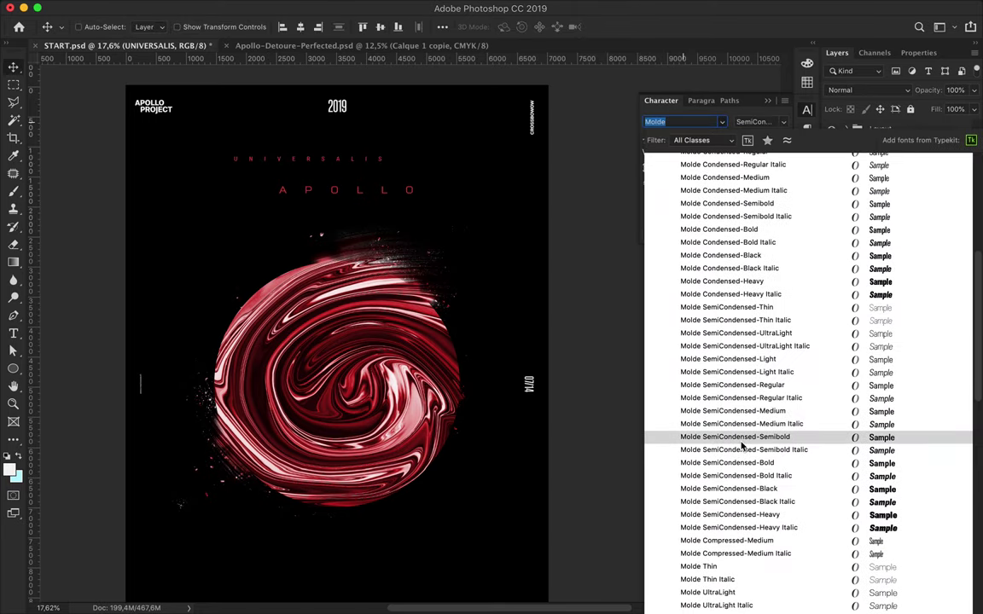
click(741, 438)
key(shift+Up)
key(shift+Up)
key(shift+Up)
key(shift+Up)
key(shift+Up)
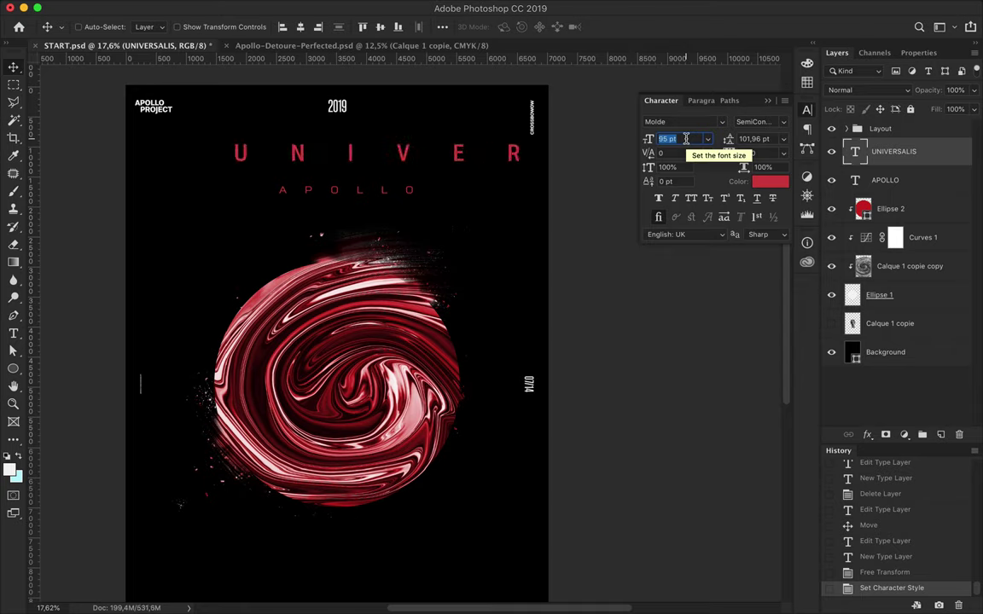
click(751, 152)
text(200)
- Move UNIVERSALIS onto the APOLLO line and stack its layer below APOLLO
drag(401, 154, 401, 190)
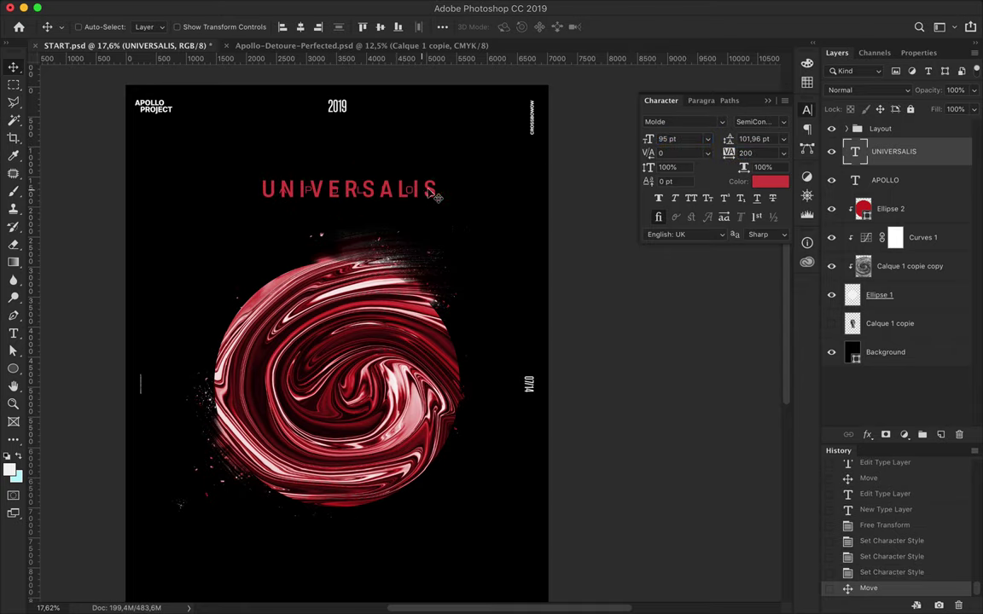
drag(893, 151, 887, 186)
click(760, 186)
- Colour UNIVERSALIS dark grey and set its letter spacing to 100 behind APOLLO
mouse_move(597, 329)
mouse_down()
mouse_move(580, 343)
mouse_move(580, 367)
mouse_up()
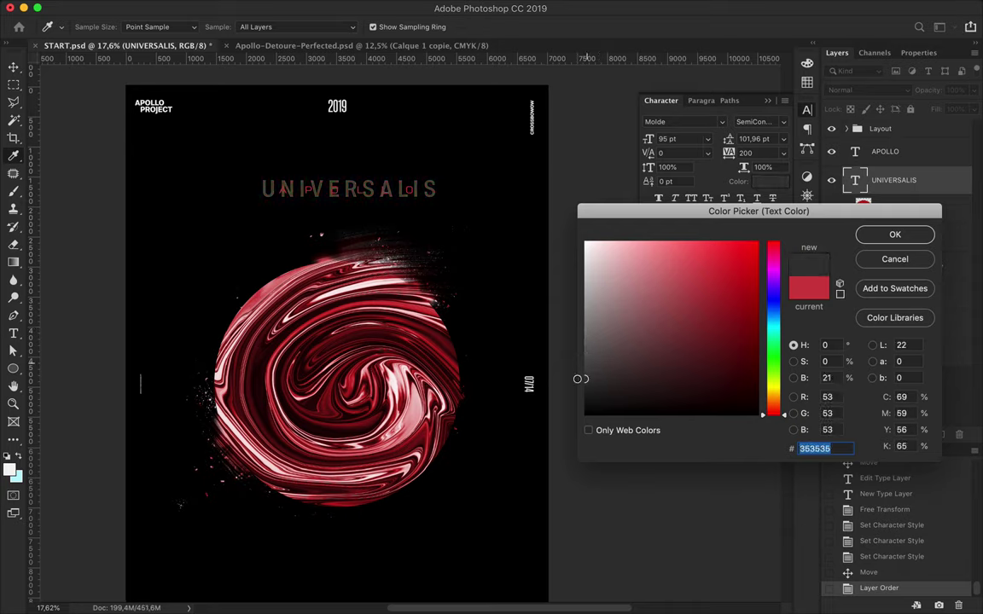
click(895, 234)
drag(407, 194, 410, 193)
double_click(755, 152)
text(0)
key(Return)
text(100)
key(Return)
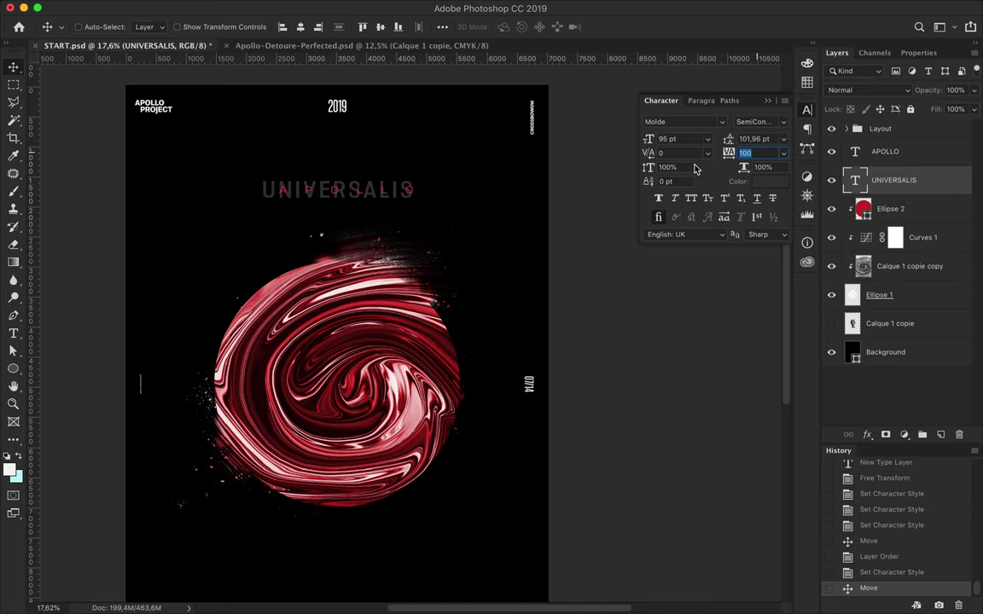
drag(376, 175, 374, 177)
- Change the UNIVERSALIS font to Molde Compressed and move it right and down
click(759, 121)
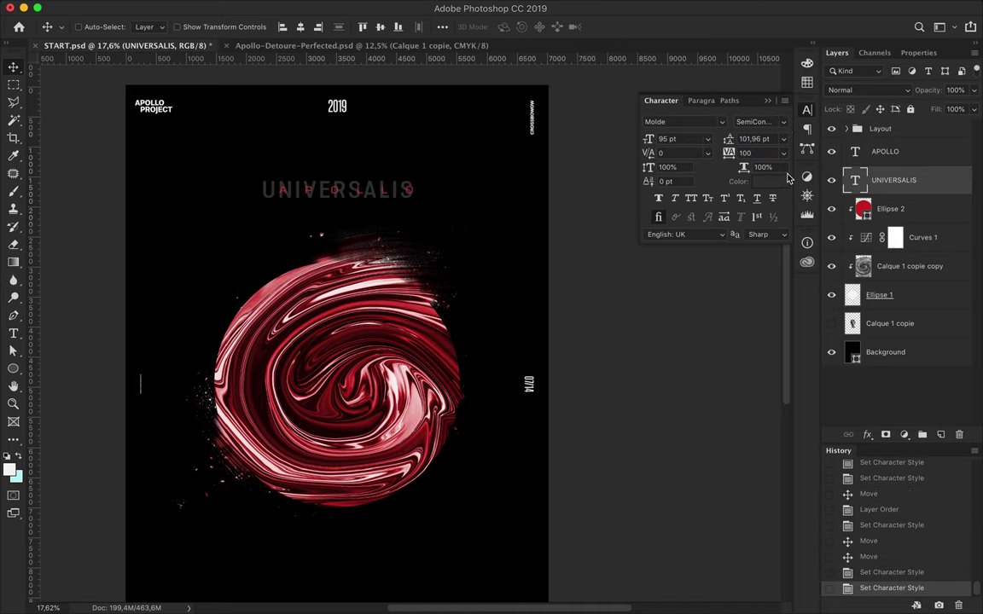
click(722, 121)
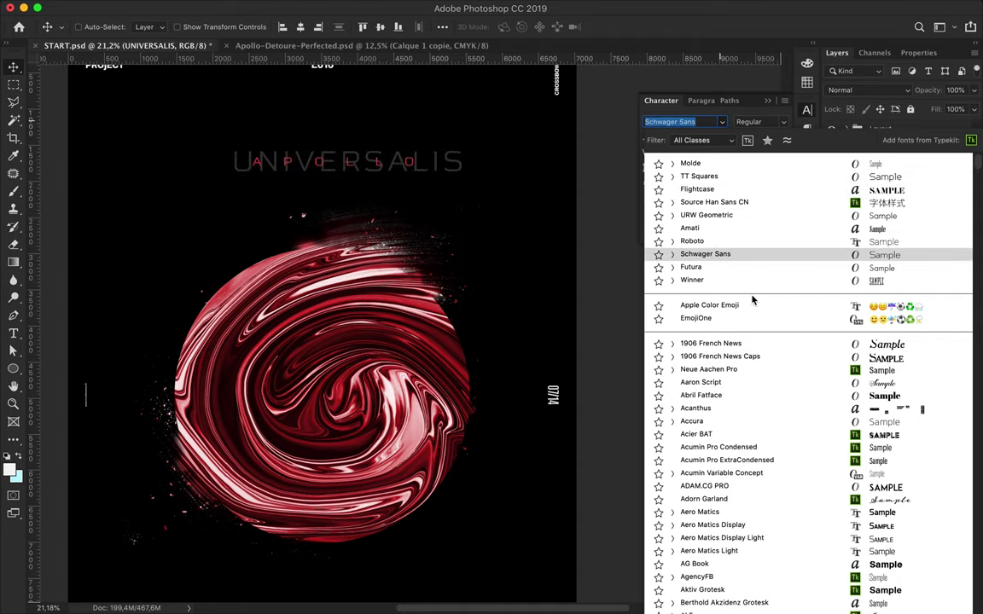
key(Up)
key(Up)
key(Up)
key(Up)
key(Up)
key(Up)
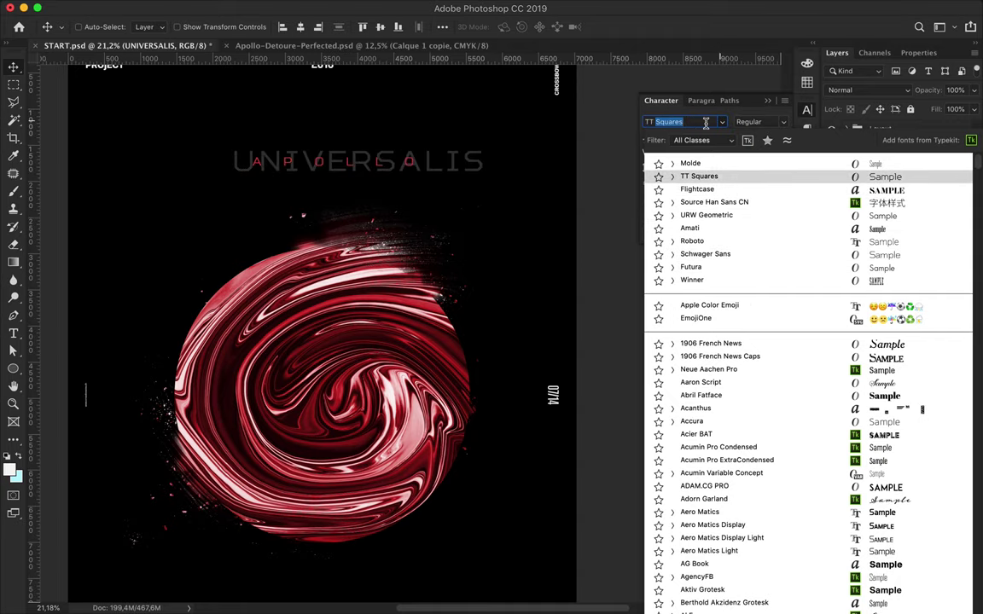
click(706, 122)
text(mMolde)
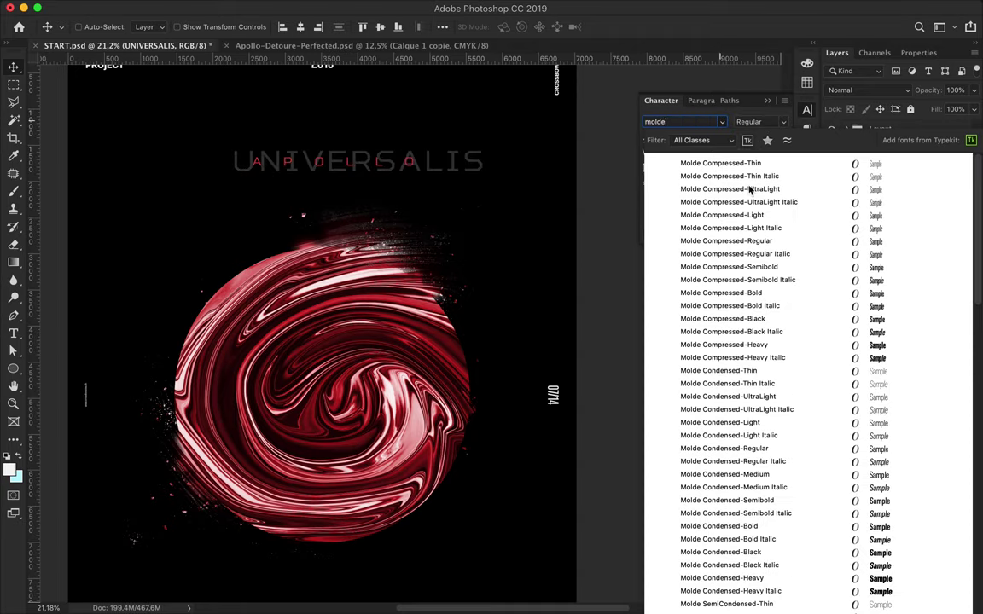
scroll(754, 383, up, 15)
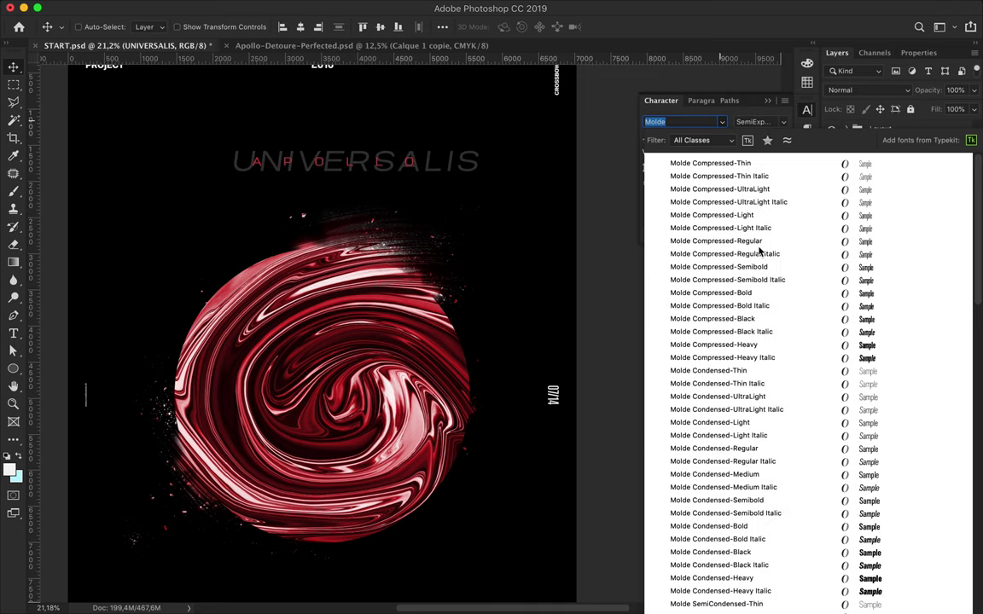
click(769, 349)
drag(335, 153, 450, 203)
- Enlarge UNIVERSALIS to 177.3 pt, set letter spacing 300 and shift it left
key(ctrl+t)
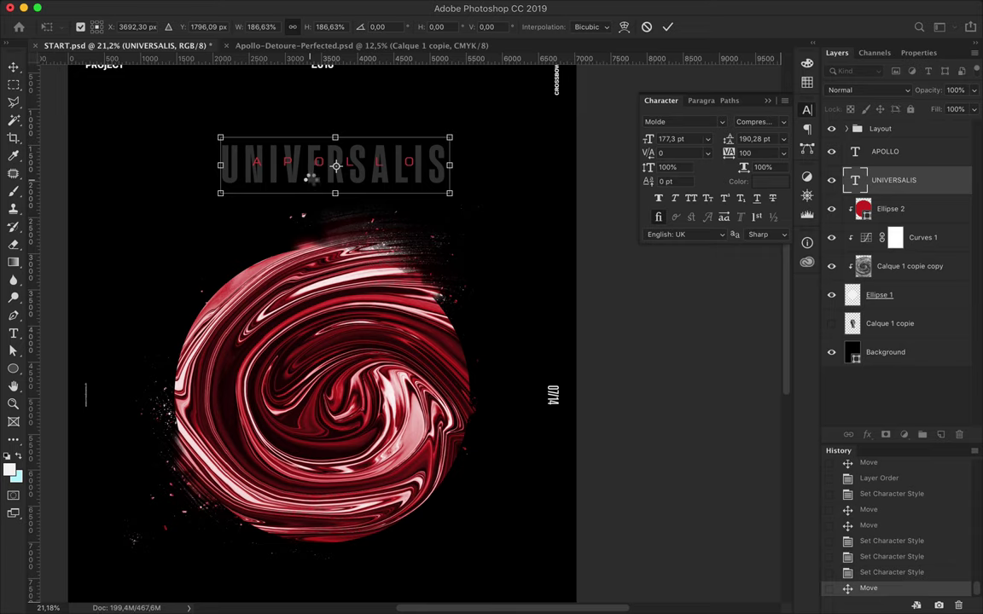
key(Return)
click(757, 152)
text(300)
key(Return)
drag(468, 165, 404, 165)
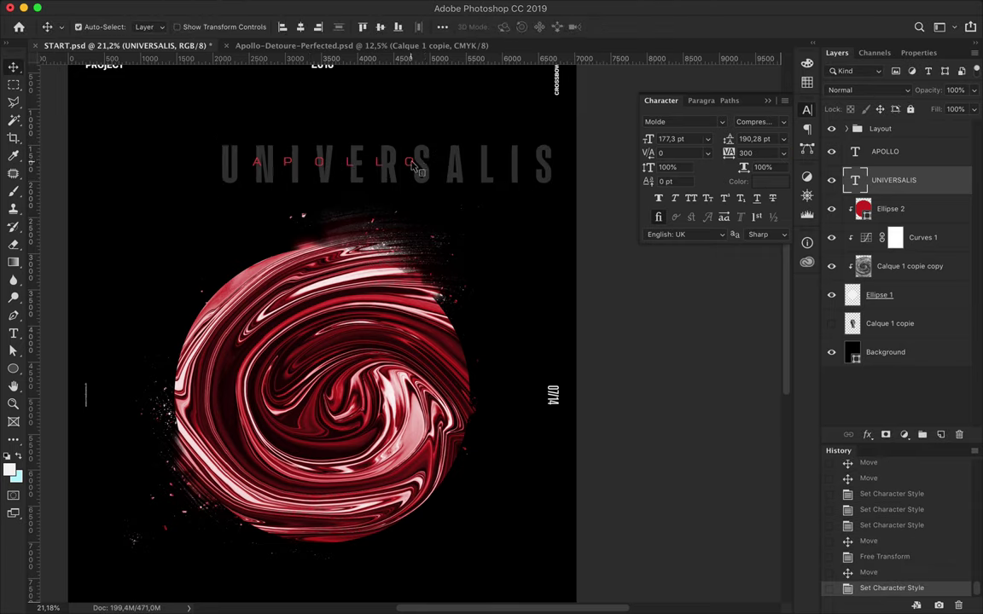
- Centre APOLLO and UNIVERSALIS horizontally, with UNIVERSALIS letter spacing set to 200
shift+click(377, 158)
click(301, 27)
click(885, 151)
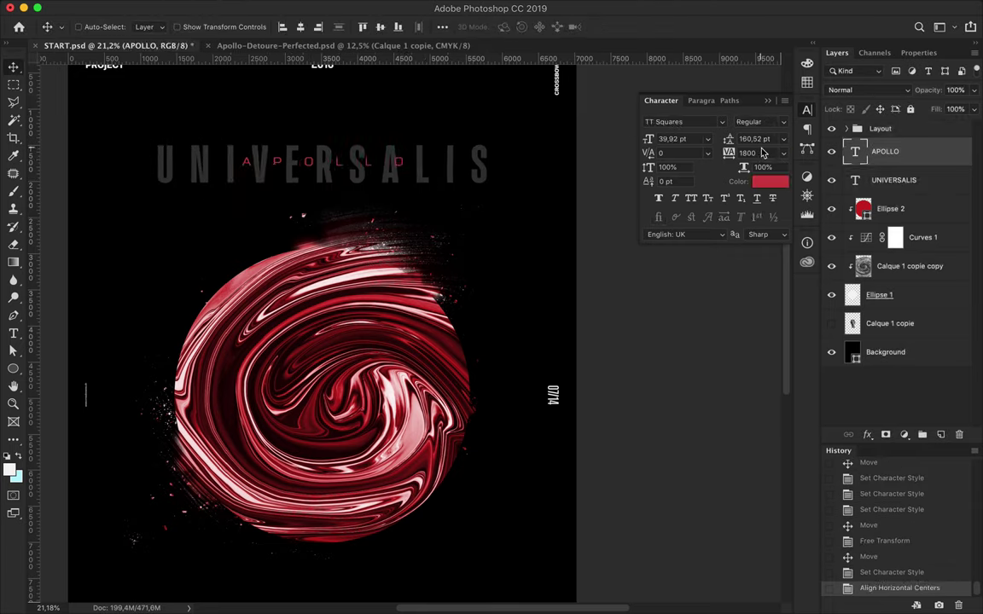
text(2000)
click(300, 26)
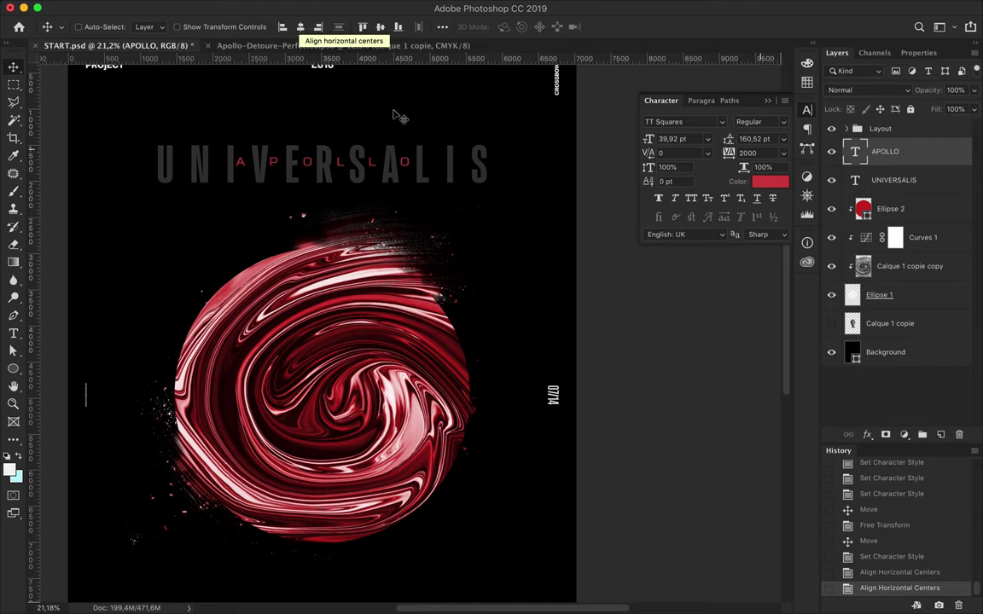
scroll(422, 169, up, 3)
click(450, 258)
text(200)
key(Return)
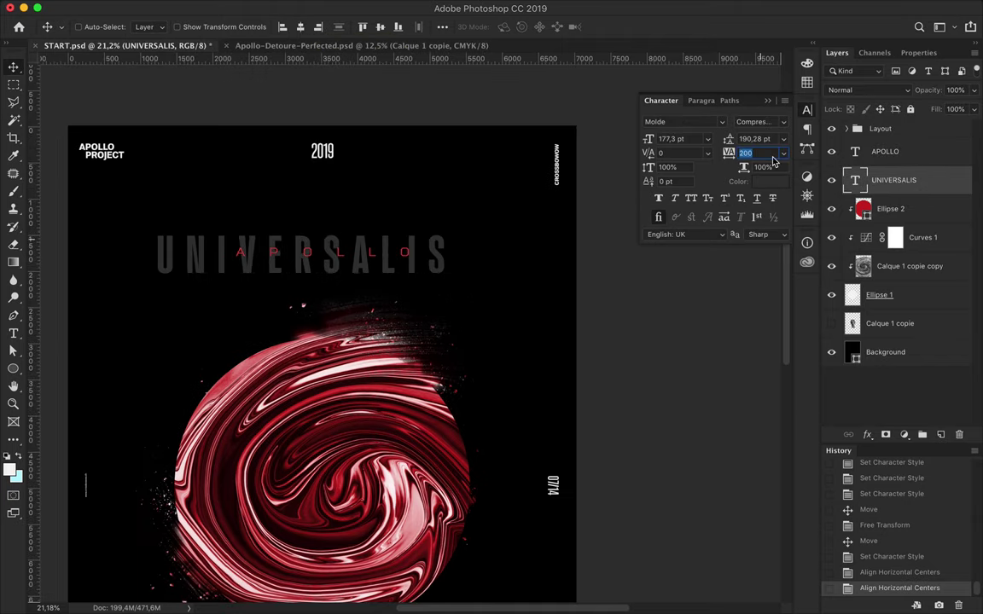
click(300, 26)
- Darken UNIVERSALIS with a tone sampled from the poster and fine-tune its position
click(762, 181)
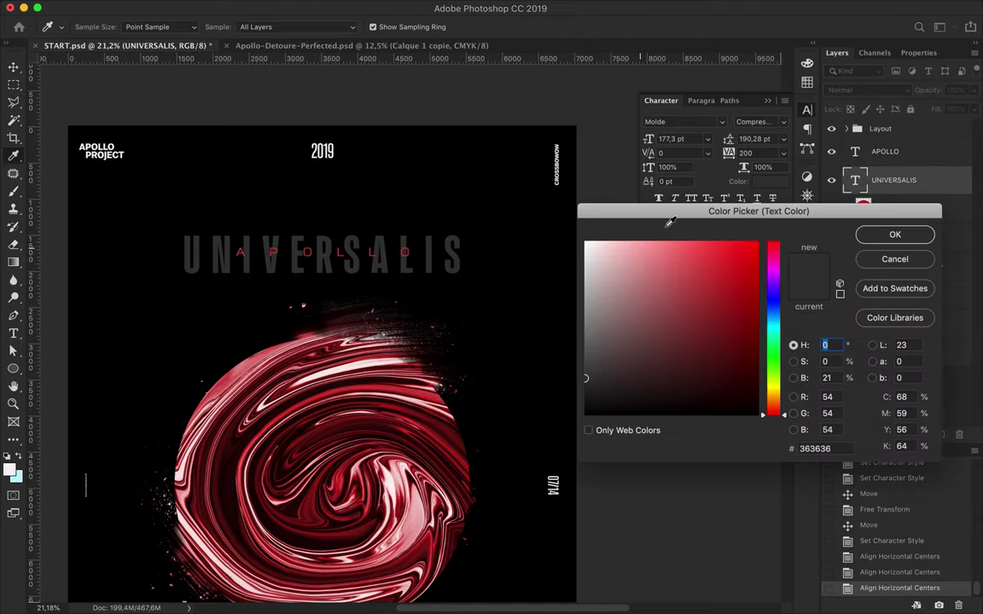
click(528, 348)
key(Return)
drag(456, 259, 460, 256)
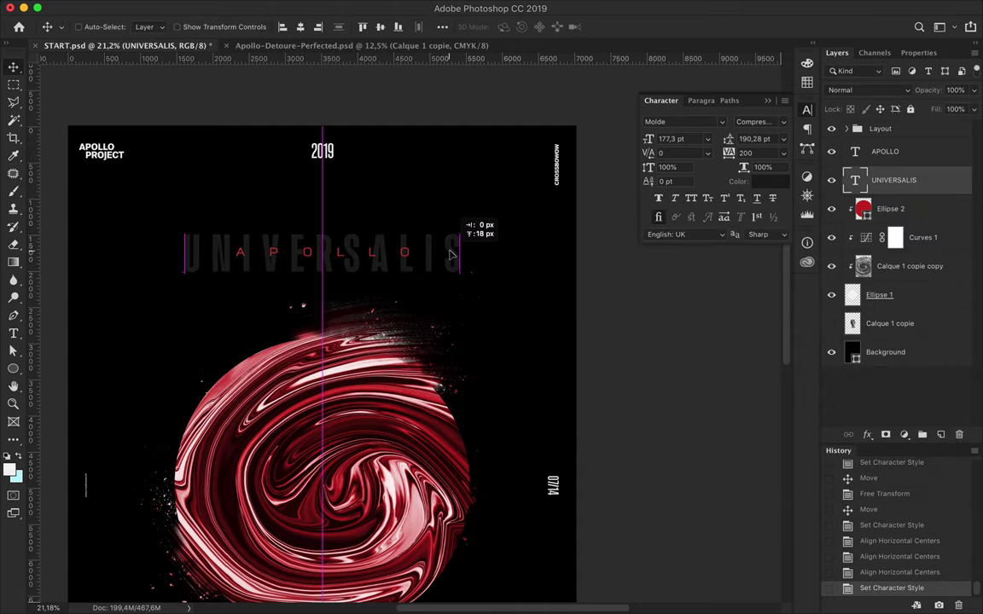
scroll(619, 281, down, 5)
scroll(618, 280, up, 3)
shift+click(887, 151)
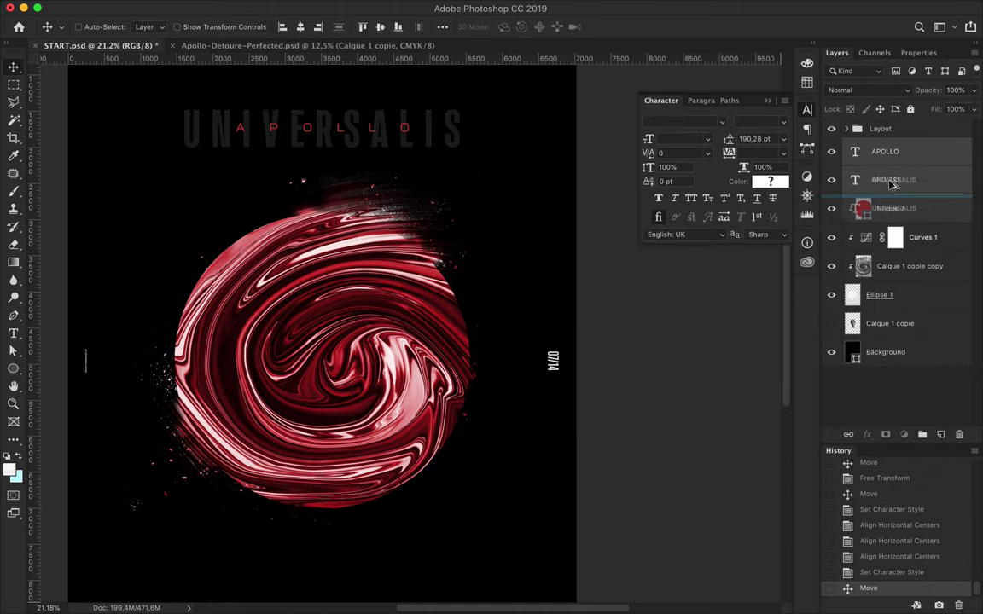
- Copy both titles to the poster bottom and retype them as #3 and 365°
drag(431, 128, 426, 573)
scroll(430, 504, down, 1)
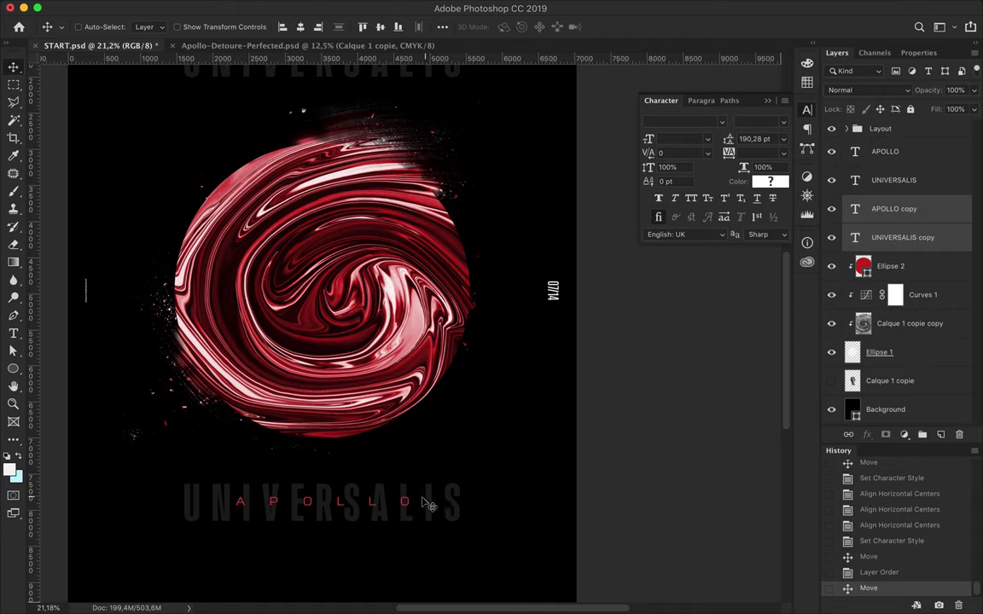
double_click(431, 506)
text(#3)
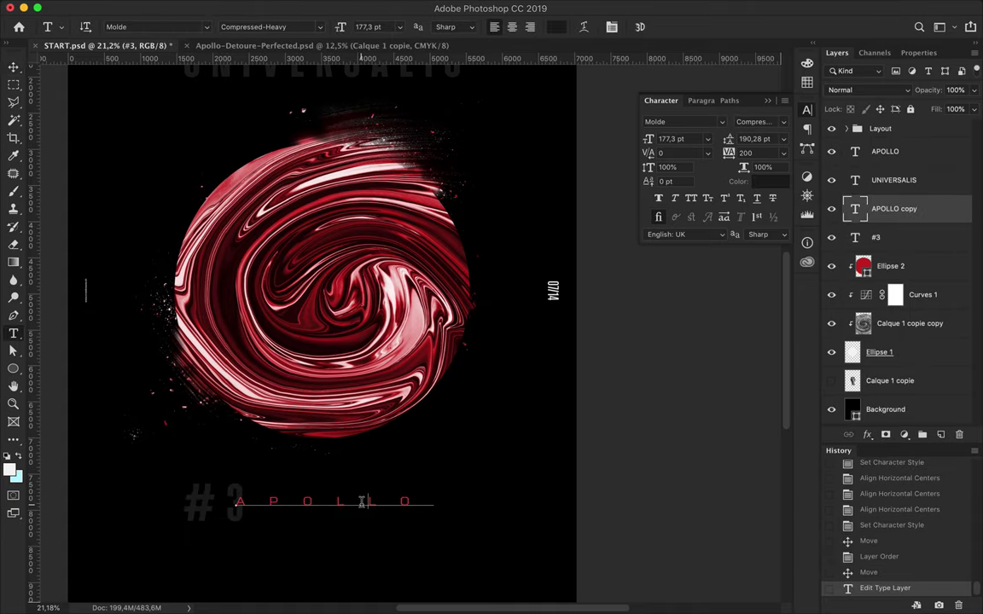
double_click(351, 501)
text(365)
key(ctrl+Return)
- Centre the 365° and #3 footer texts horizontally
key(v)
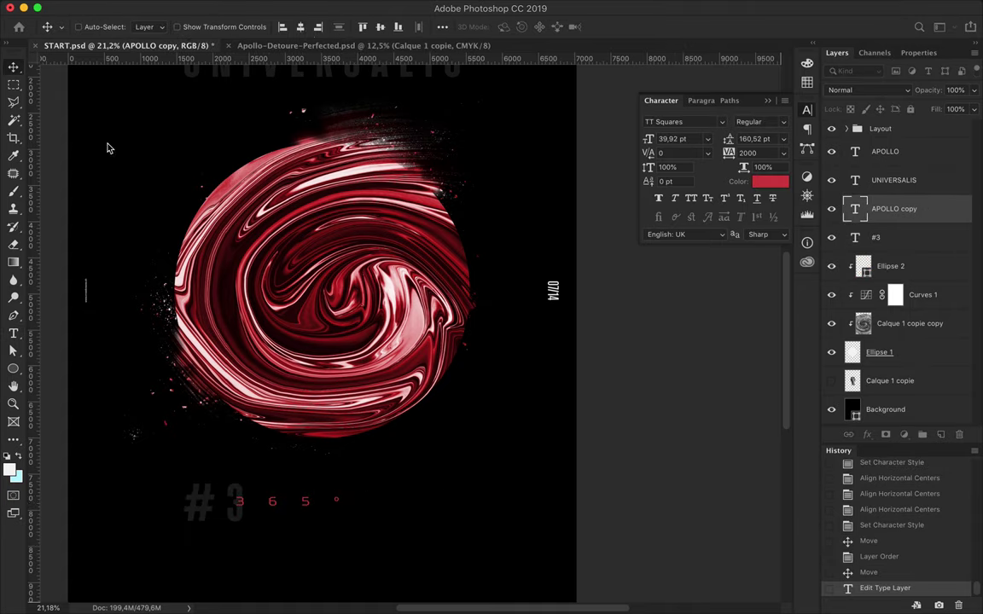
click(301, 27)
key(alt+bracketleft)
click(301, 26)
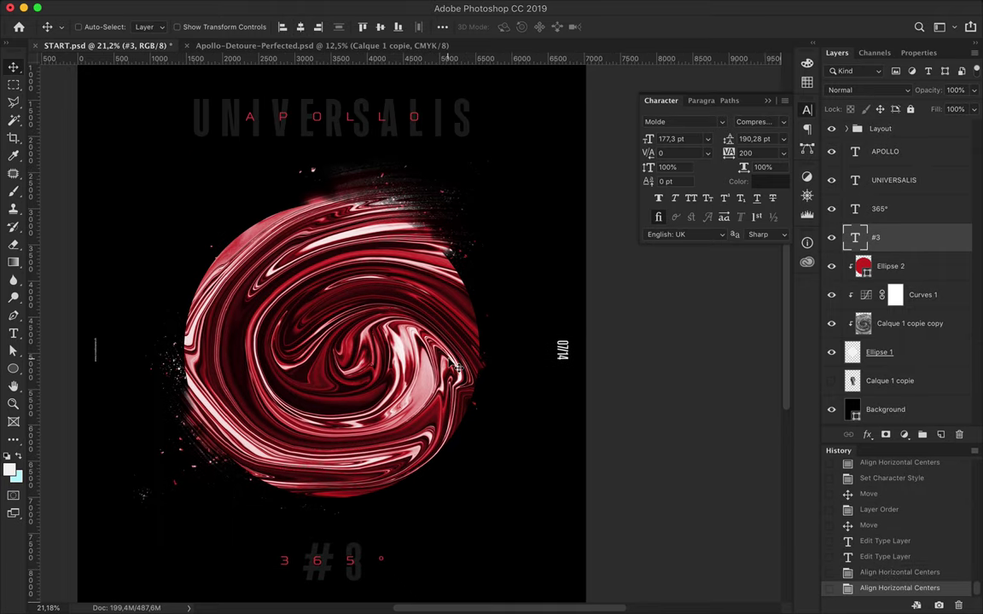
- Draw a diagonal path across the sphere with no fill and a thick white stroke
key(p)
click(187, 206)
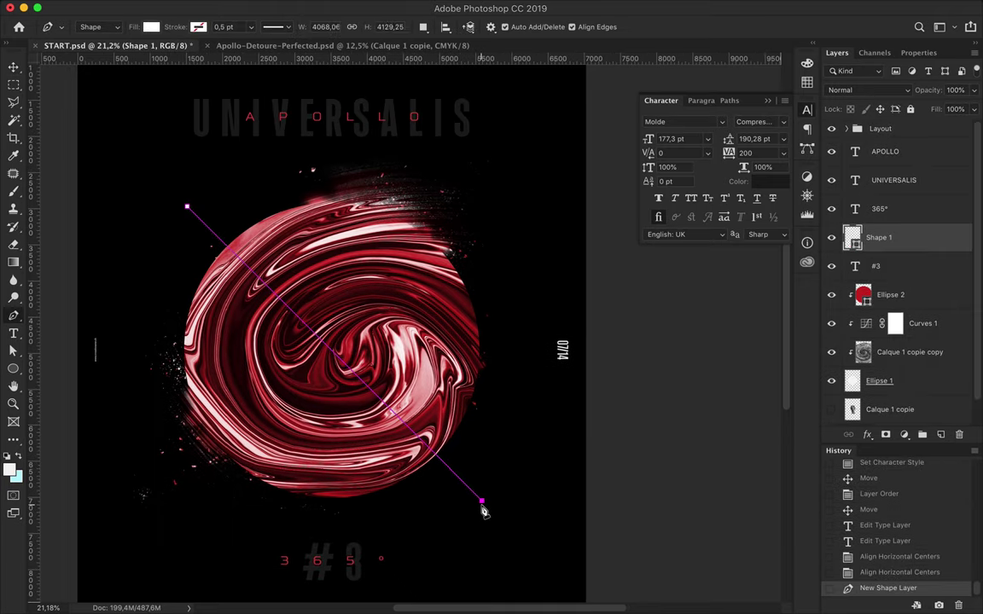
click(481, 501)
key(a)
click(203, 26)
click(149, 54)
click(251, 27)
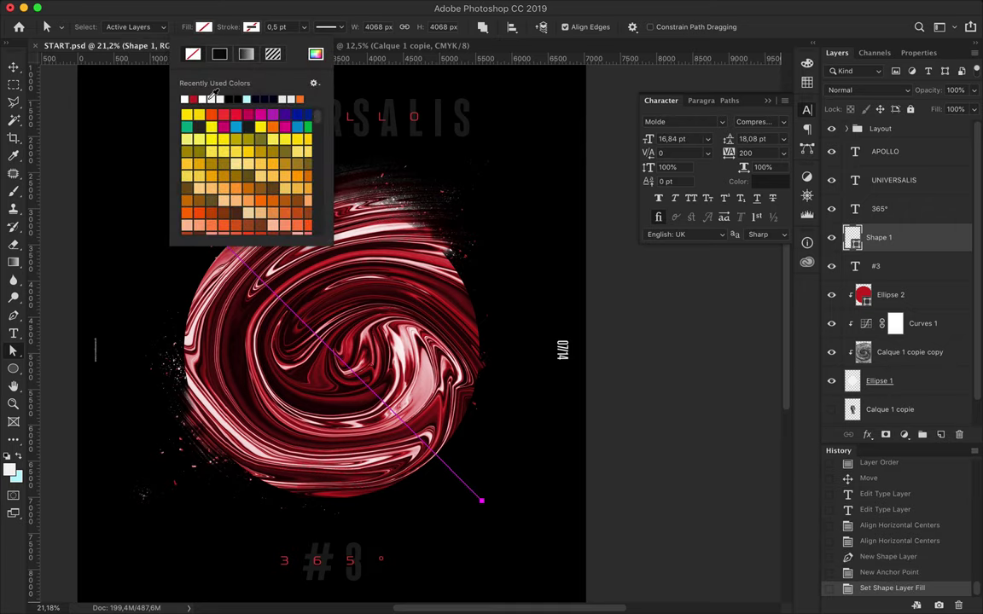
click(316, 54)
click(892, 233)
click(286, 26)
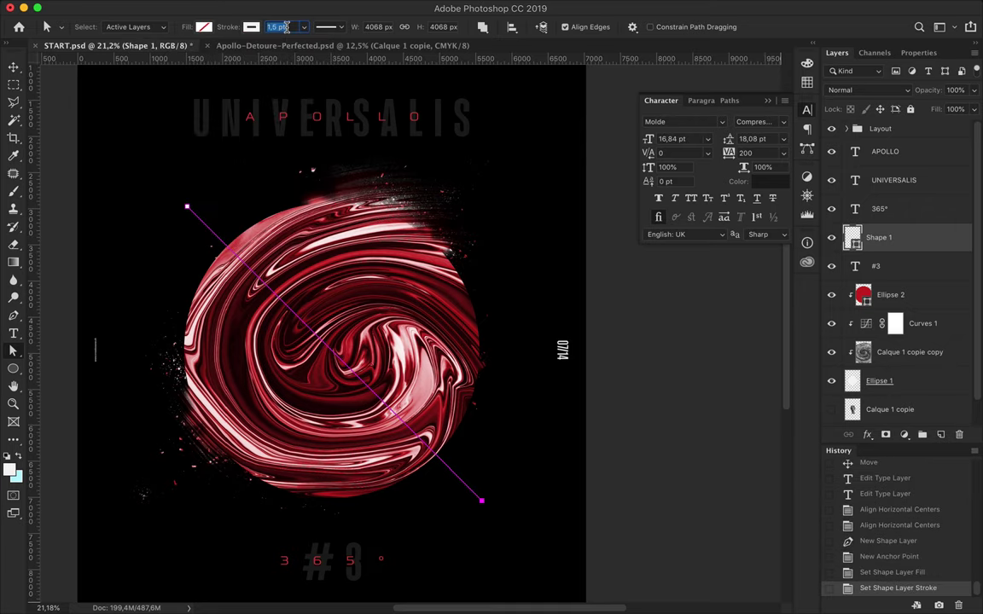
key(Return)
- Centre the white line horizontally, rasterize its copy, and select just the line
key(v)
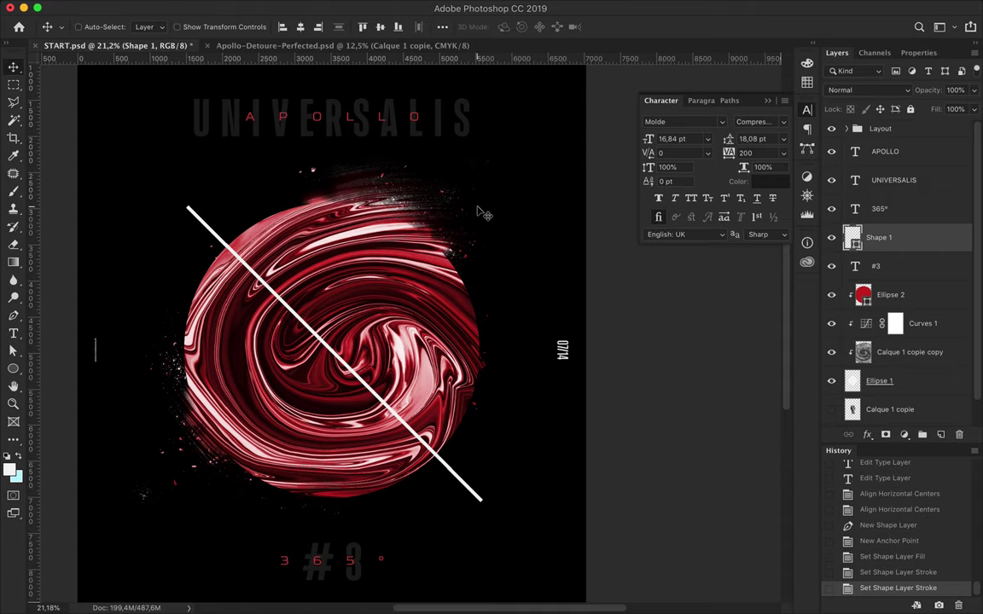
click(299, 27)
right_click(889, 245)
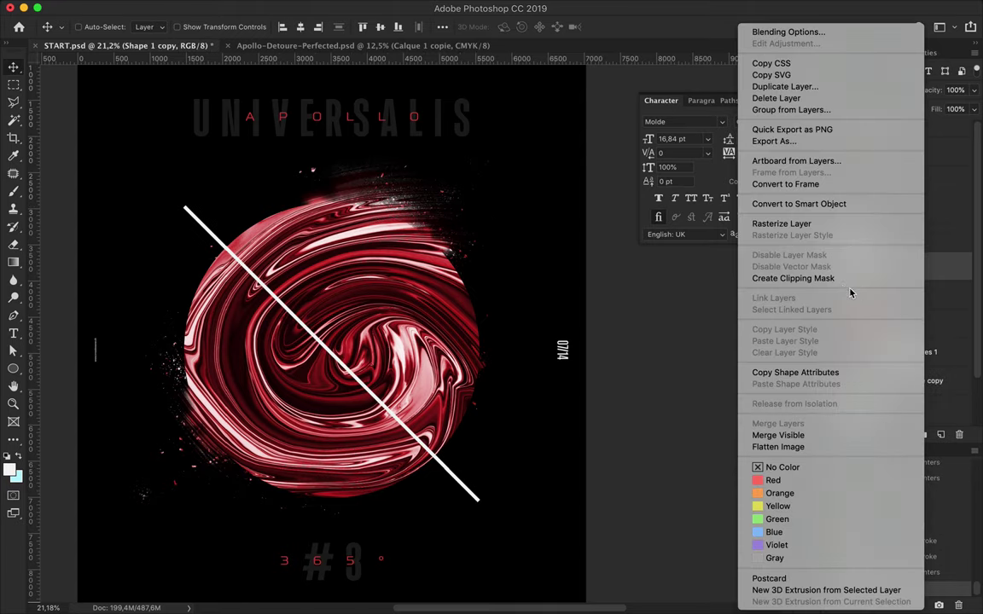
click(768, 215)
key(w)
click(547, 319)
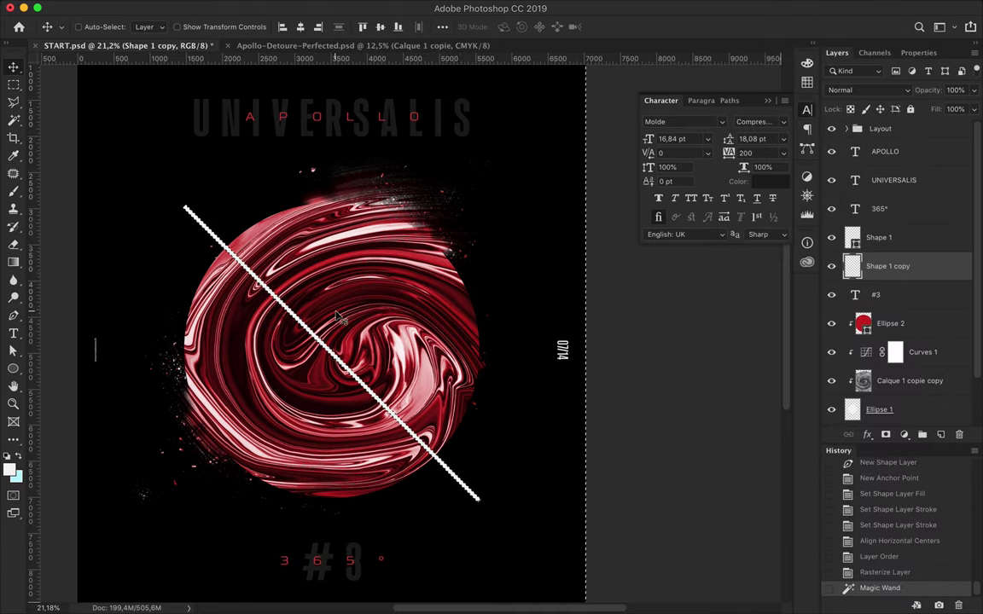
key(ctrl+shift+i)
key(b)
key(d)
- Brush over both ends of the copied line, then clear the selection
click(504, 509)
click(153, 175)
click(509, 509)
click(410, 243)
key(ctrl+d)
key(v)
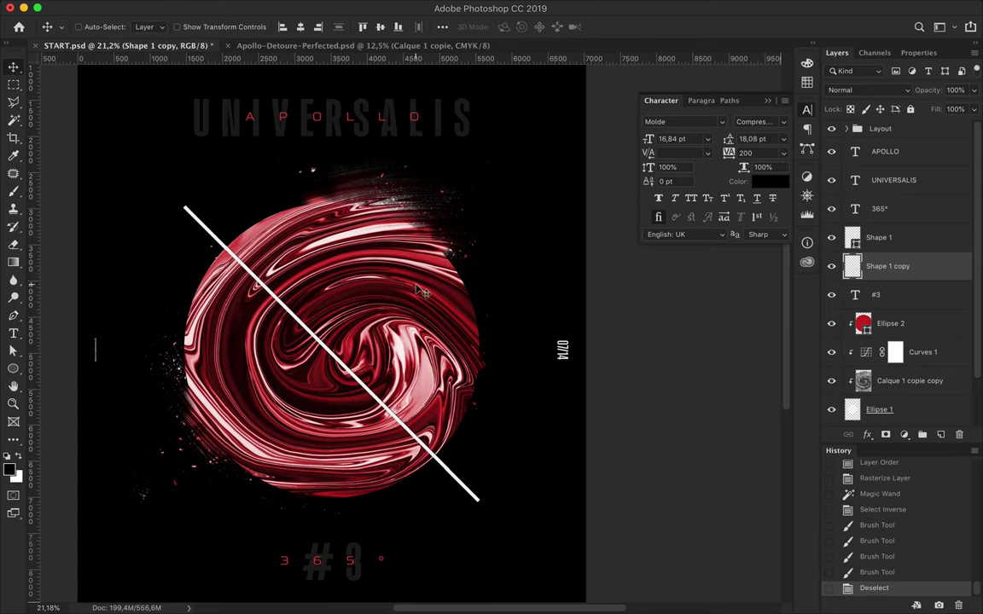
click(335, 8)
mouse_move(341, 169)
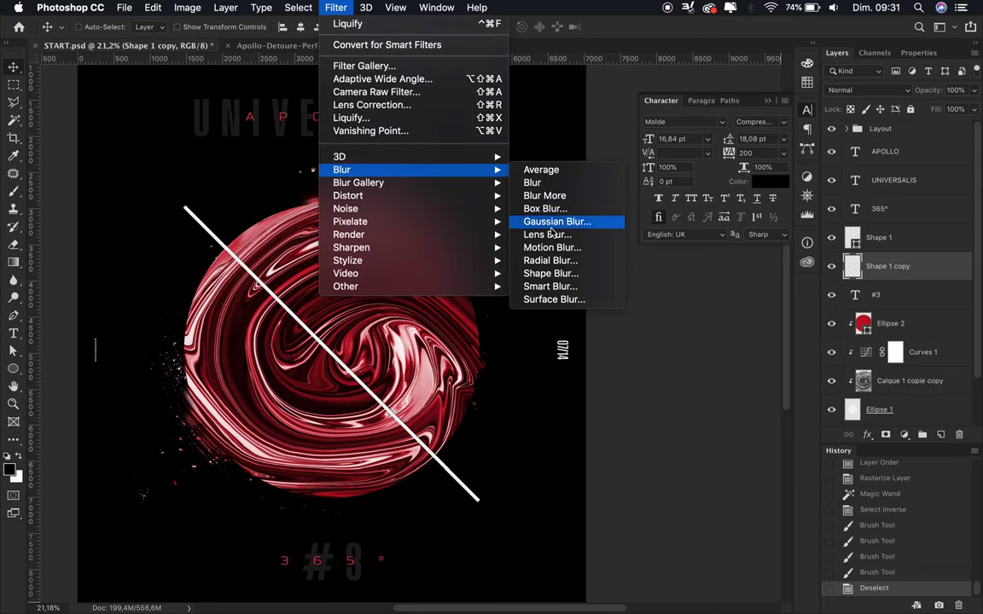
- Gaussian-blur the line copy by 41,6 px, merge it, and set it to Overlay
click(556, 221)
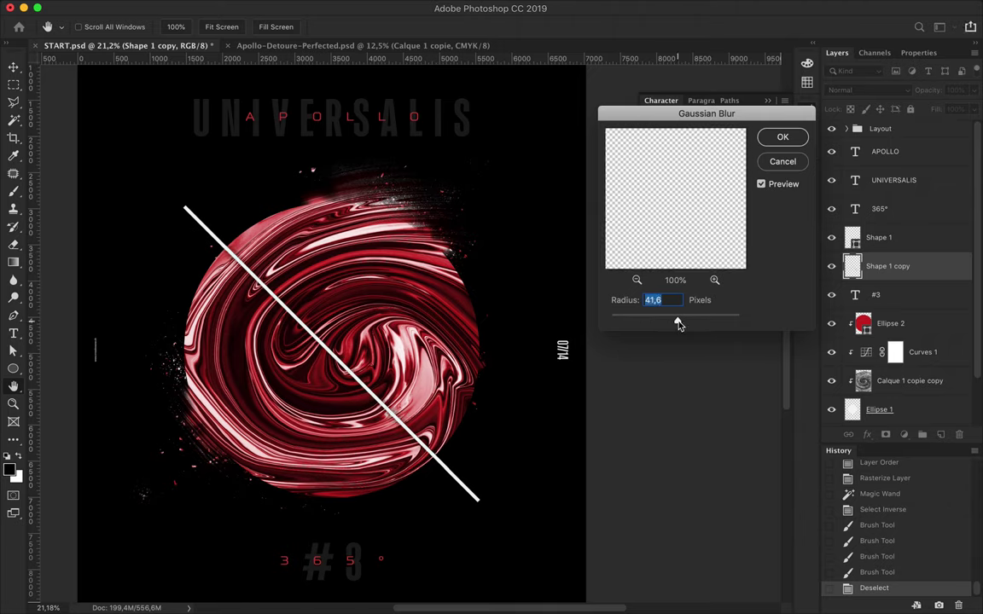
key(Return)
drag(900, 266, 887, 299)
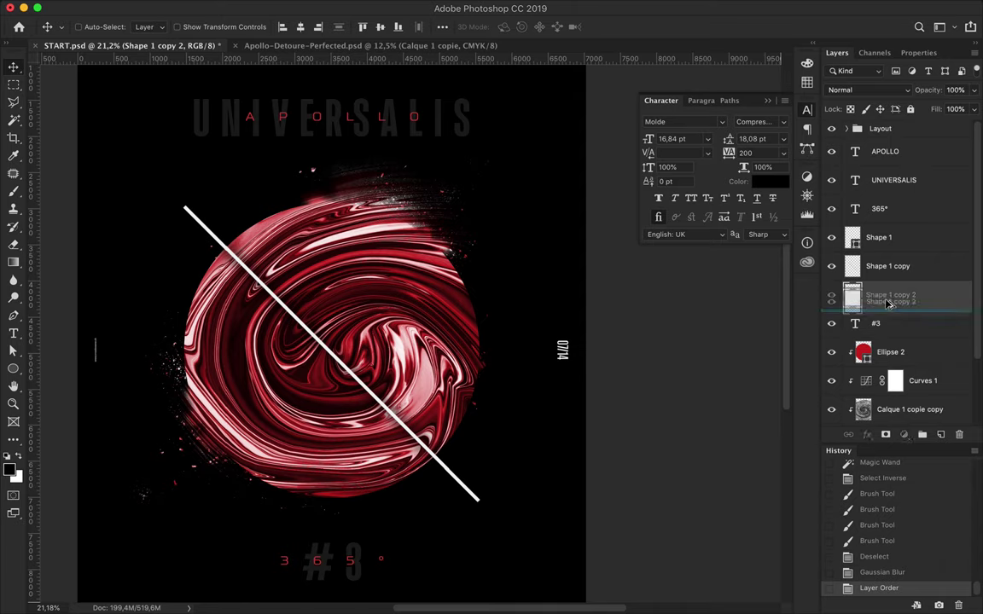
click(876, 268)
key(ctrl+e)
click(864, 89)
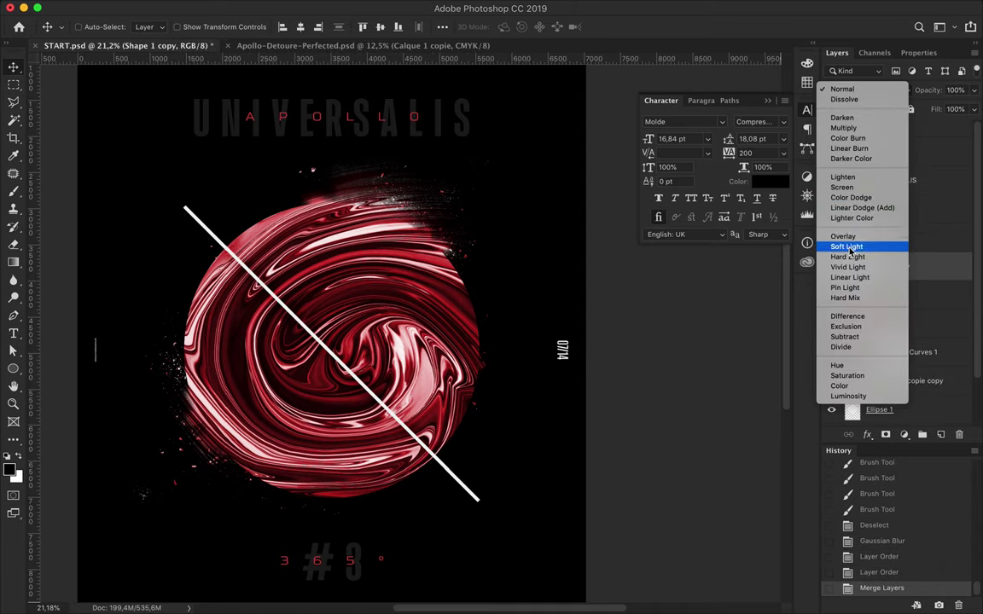
click(843, 236)
- Warp the blurred Overlay line so its ends bend
key(ctrl+t)
right_click(362, 273)
click(384, 358)
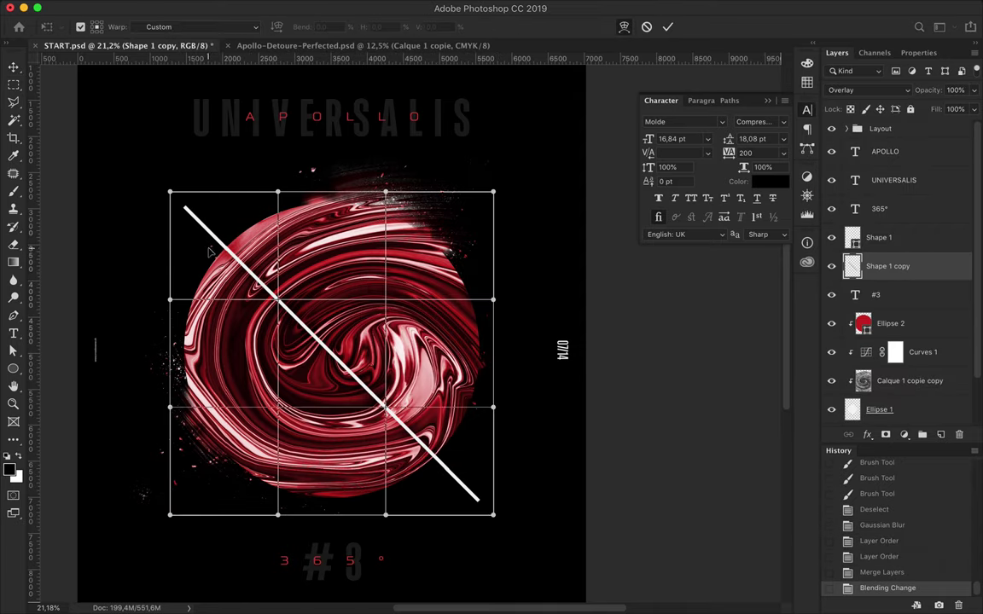
drag(171, 193, 168, 215)
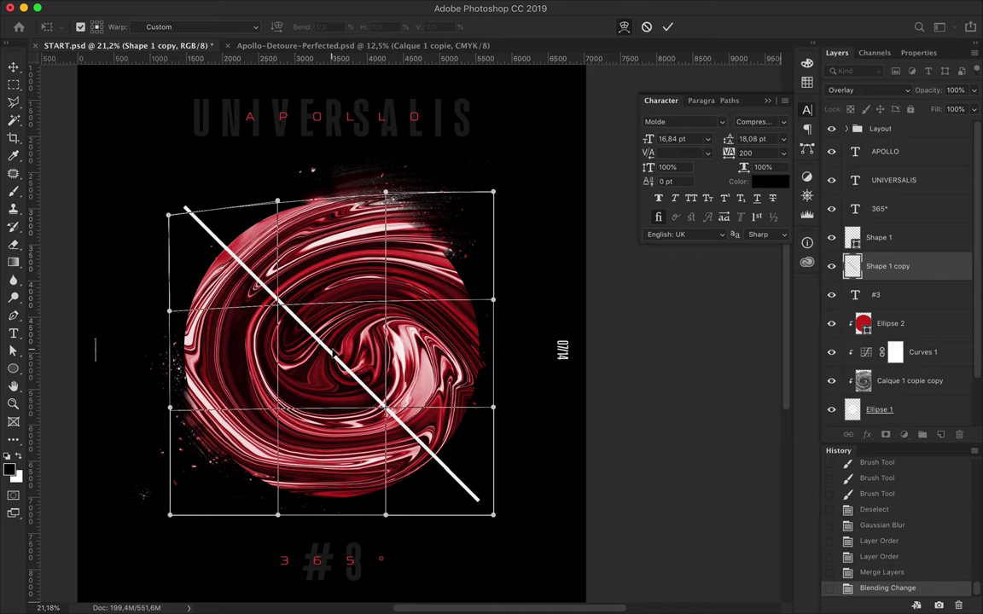
drag(418, 413, 420, 384)
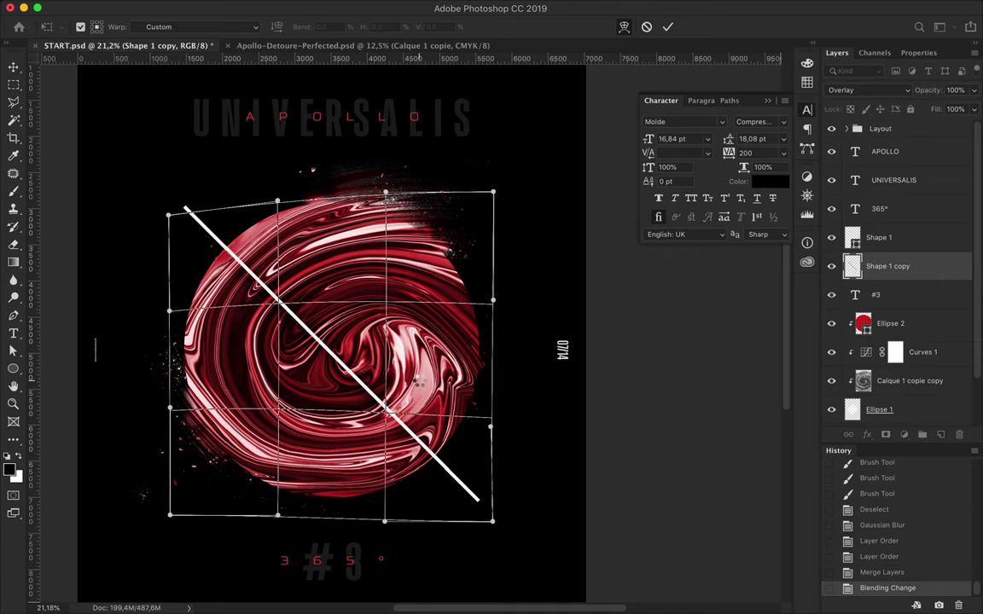
key(Return)
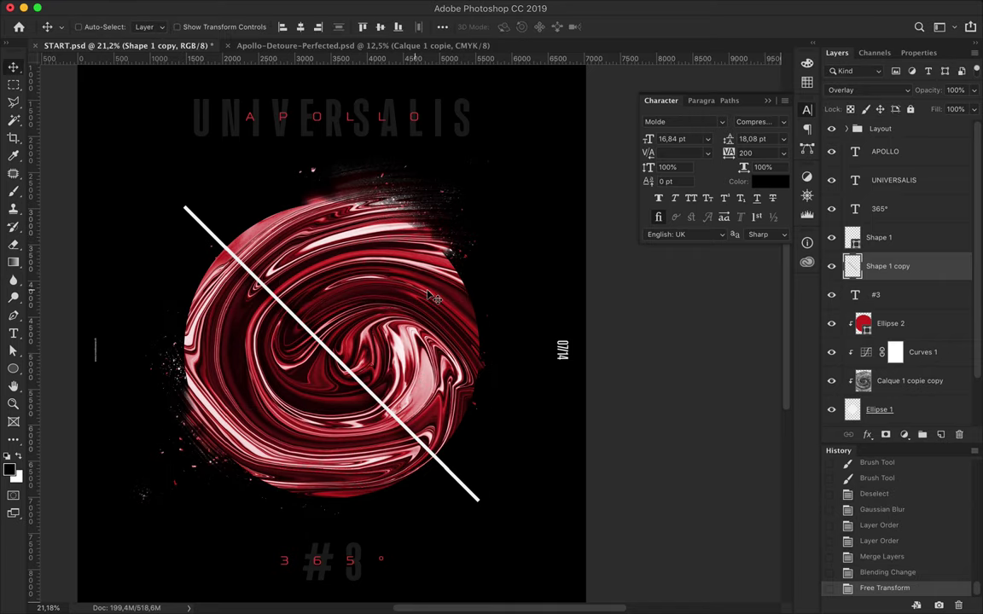
- Create a new empty layer beneath Ellipse 1
scroll(433, 298, down, 1)
key(ctrl+shift+alt+n)
drag(899, 264, 865, 367)
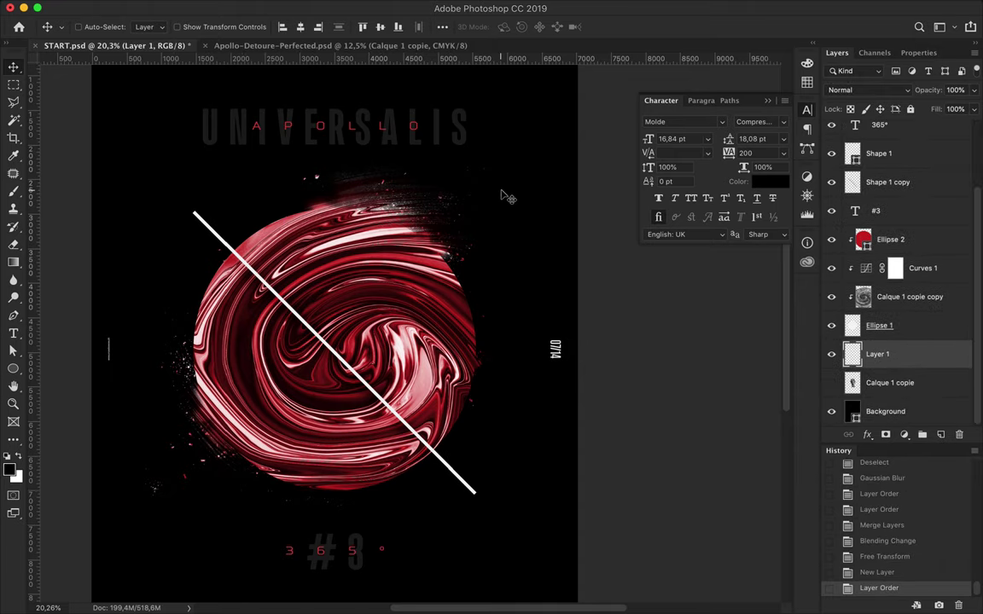
- Paint red sampled from the swirl around the sphere with a soft round brush
key(b)
click(98, 27)
scroll(220, 204, up, 10)
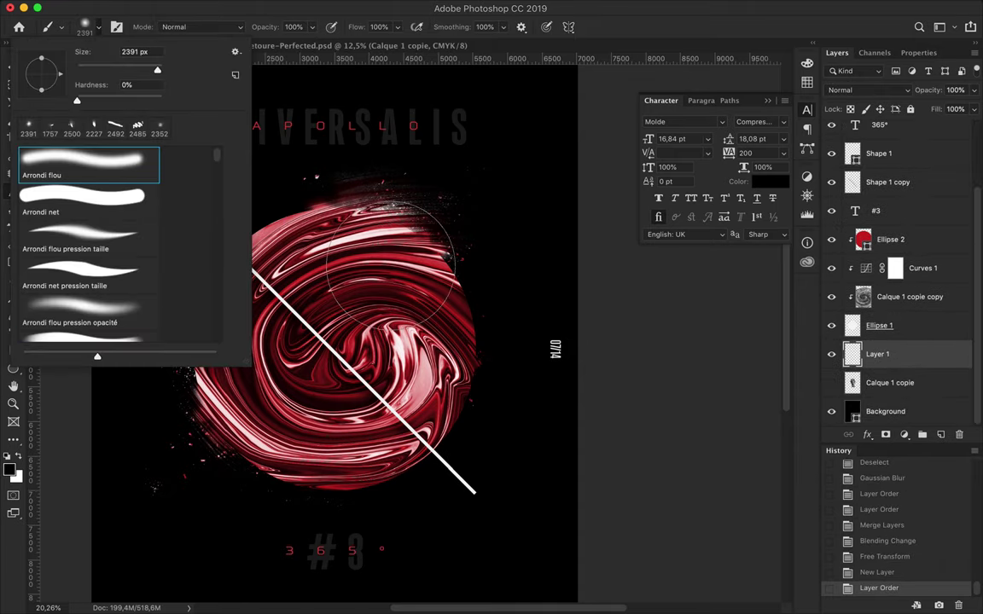
click(644, 313)
key(i)
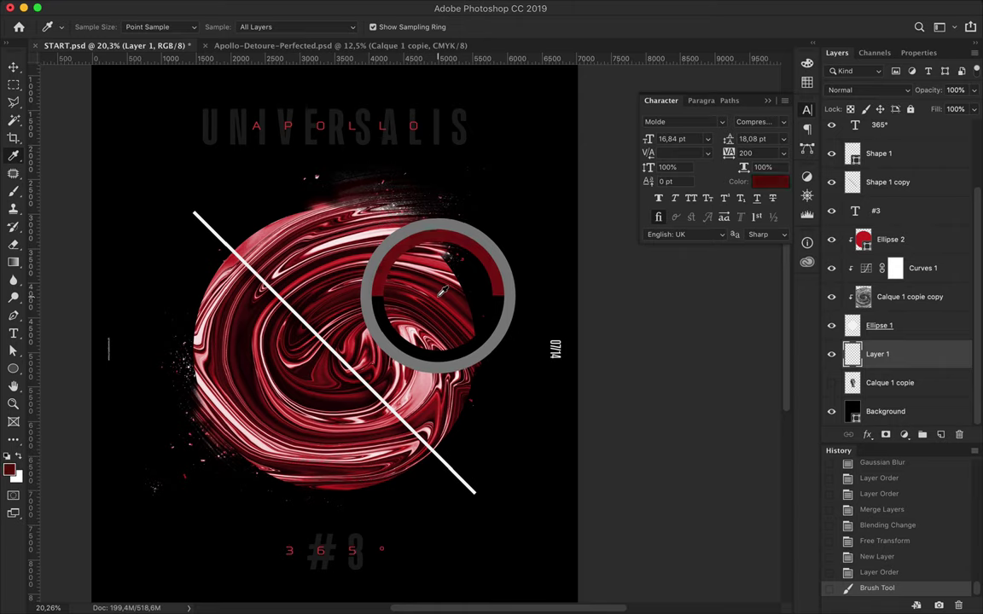
drag(441, 287, 416, 274)
key(b)
drag(241, 324, 353, 231)
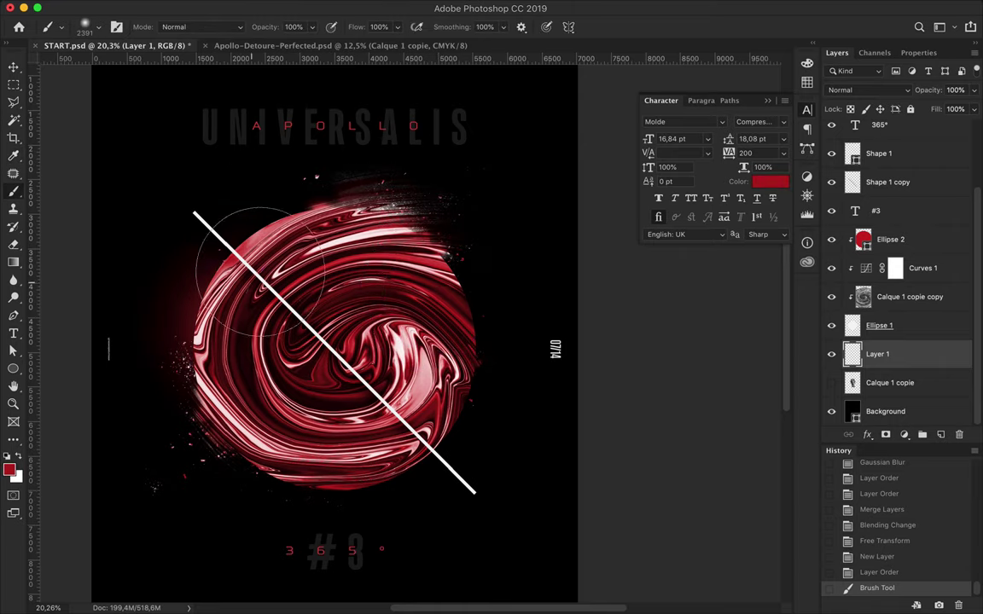
key(ctrl+z)
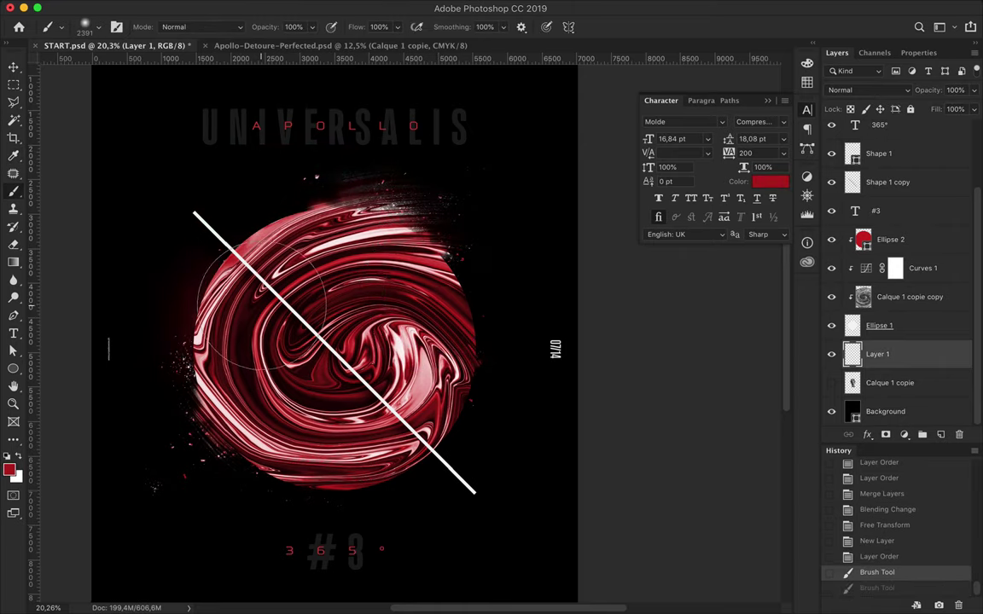
drag(230, 329, 452, 359)
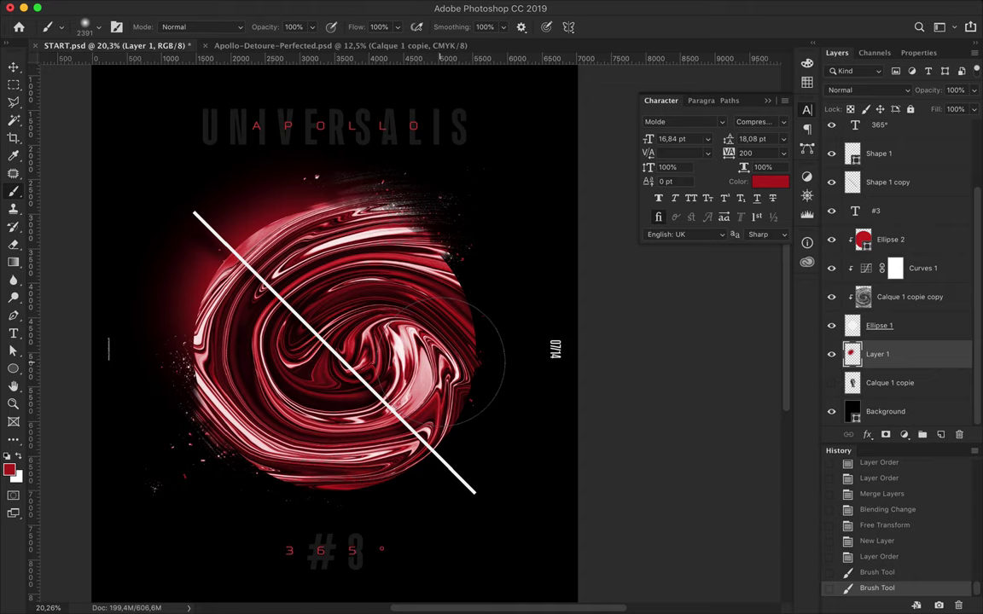
- Blur the red glow with a 191,2 px Gaussian Blur, nudge it, and duplicate it
click(334, 7)
click(591, 219)
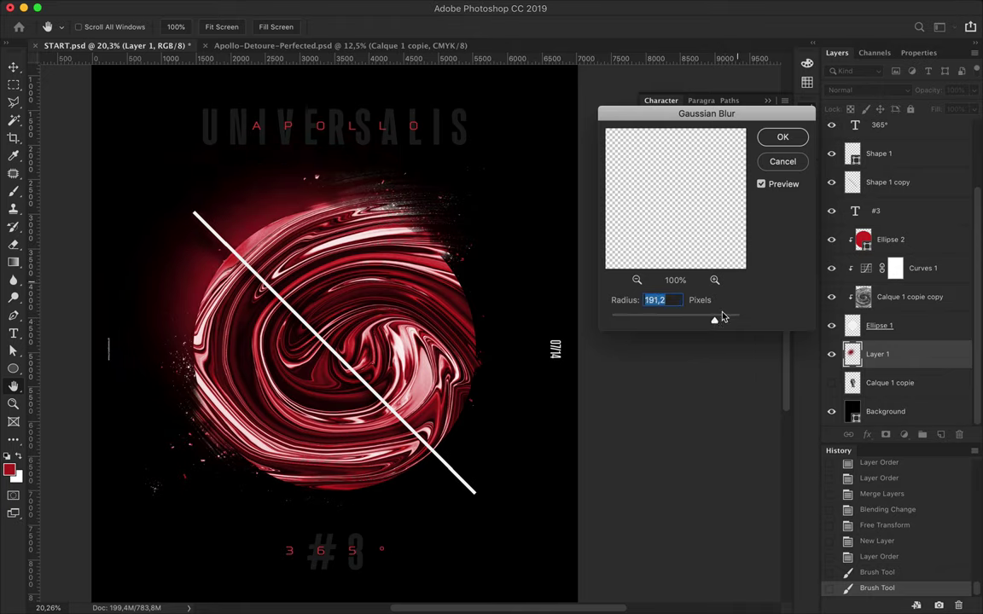
key(Return)
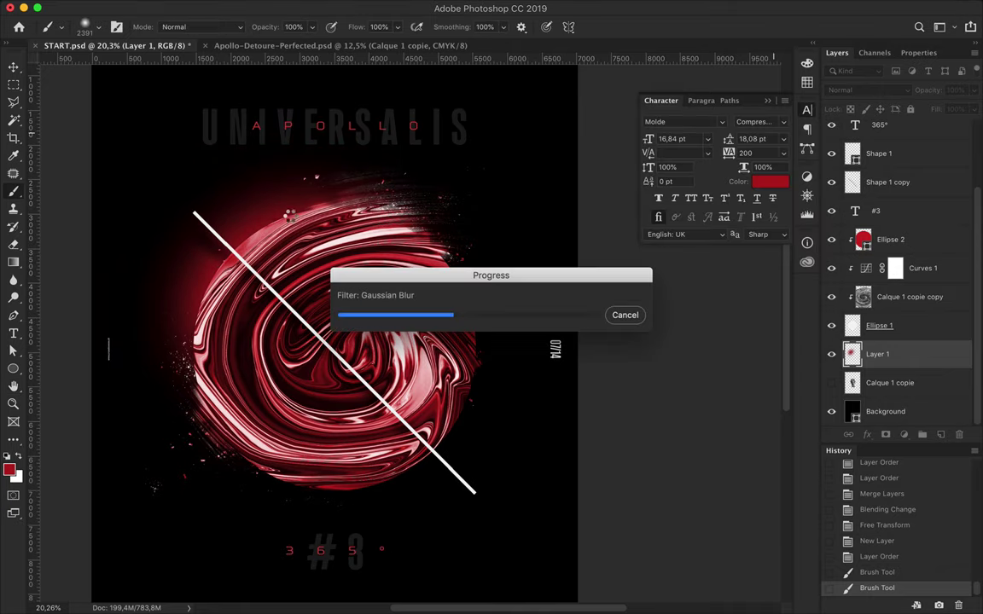
key(v)
drag(285, 218, 273, 215)
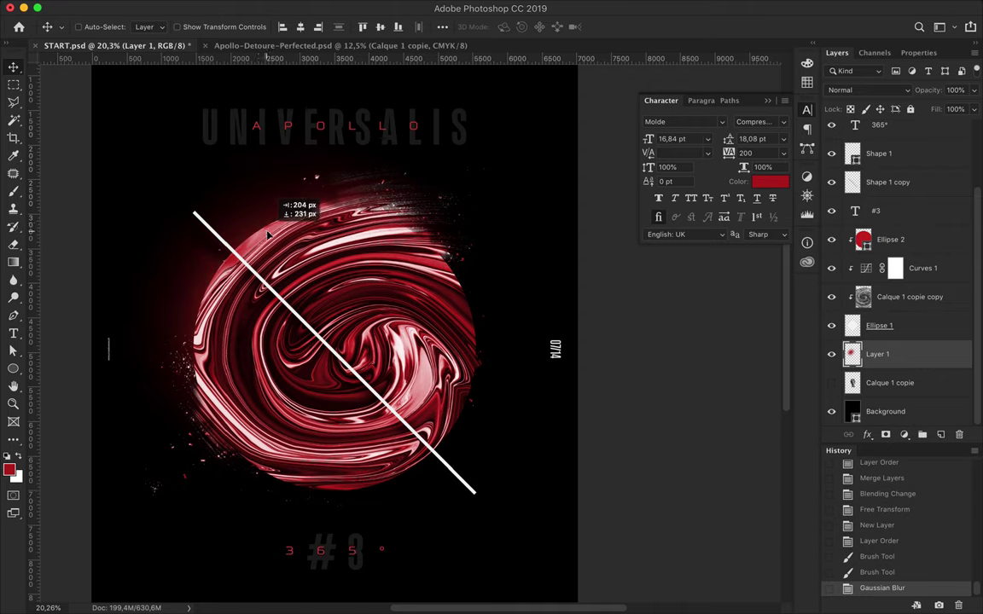
key(ctrl+j)
click(458, 9)
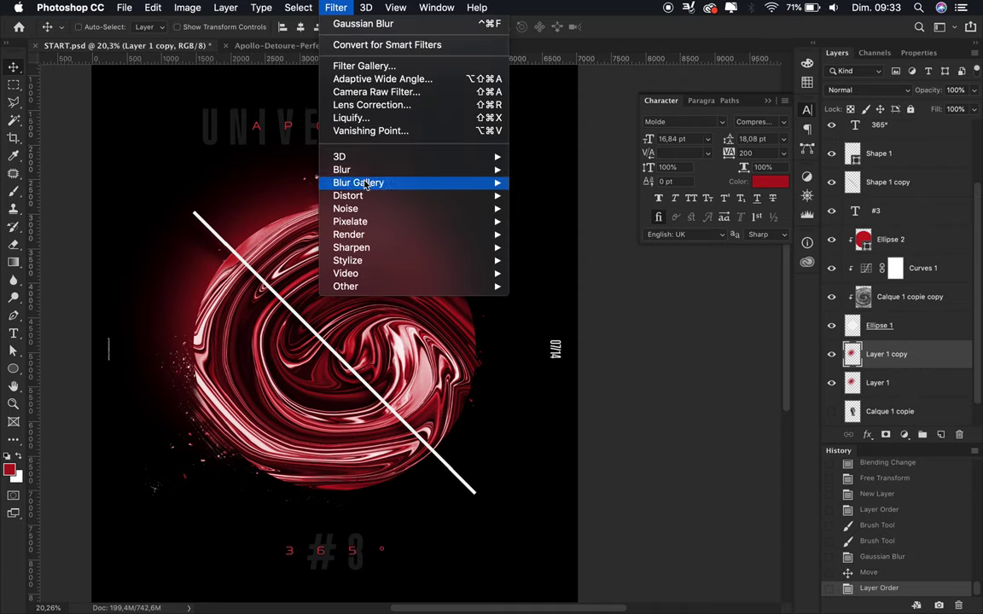
- Give the glow copy 223,57% uniform monochromatic noise, Linear Dodge (Add), and 47% fill
click(589, 216)
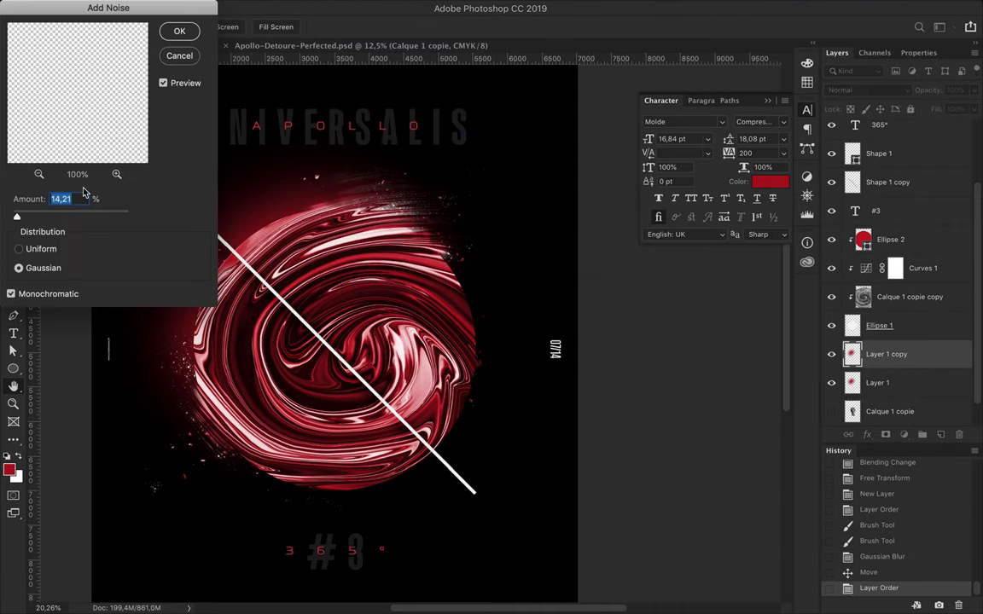
drag(74, 220, 80, 218)
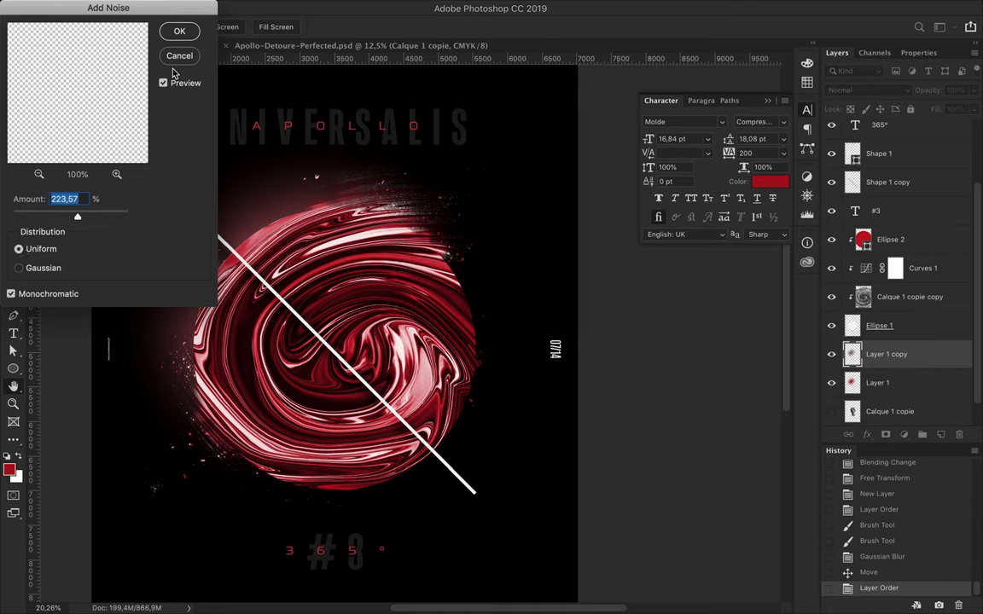
click(180, 31)
click(861, 89)
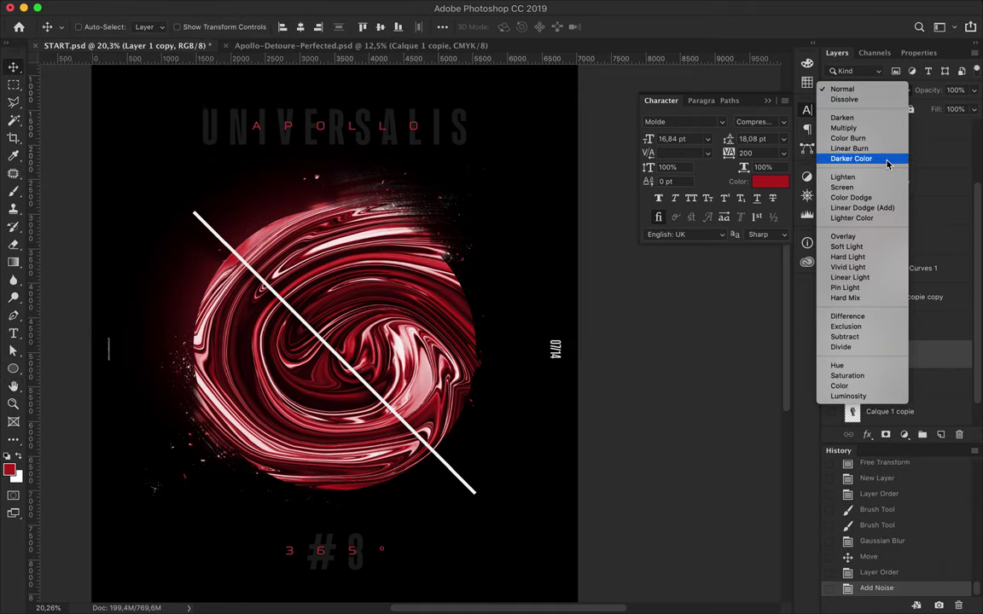
click(887, 207)
drag(973, 109, 940, 128)
- Move Layer 1 and its glow copy together down and right around the sphere
shift+click(895, 383)
drag(195, 261, 215, 273)
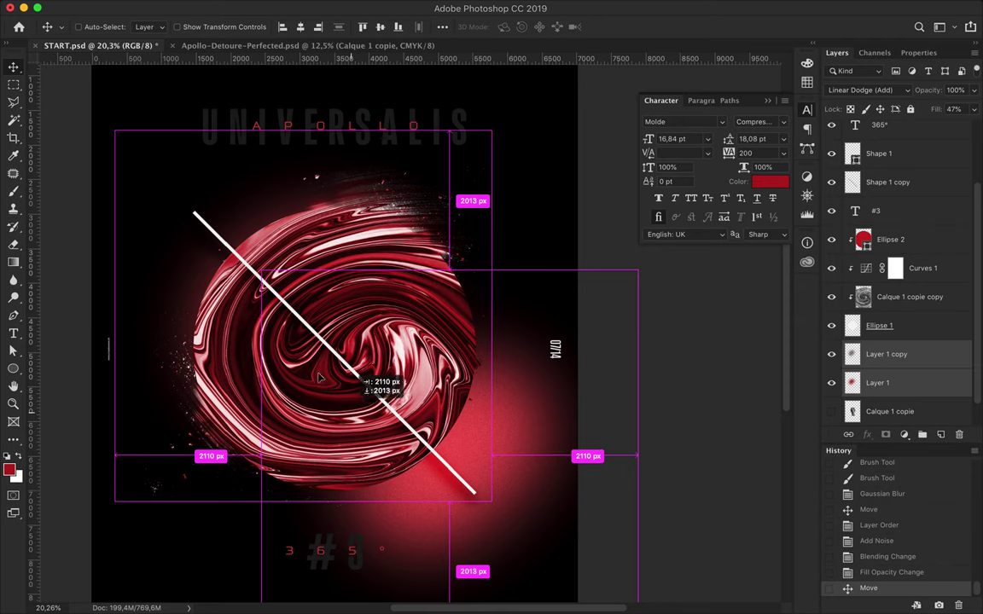
mouse_move(217, 279)
mouse_down()
mouse_move(282, 356)
mouse_move(365, 373)
mouse_up()
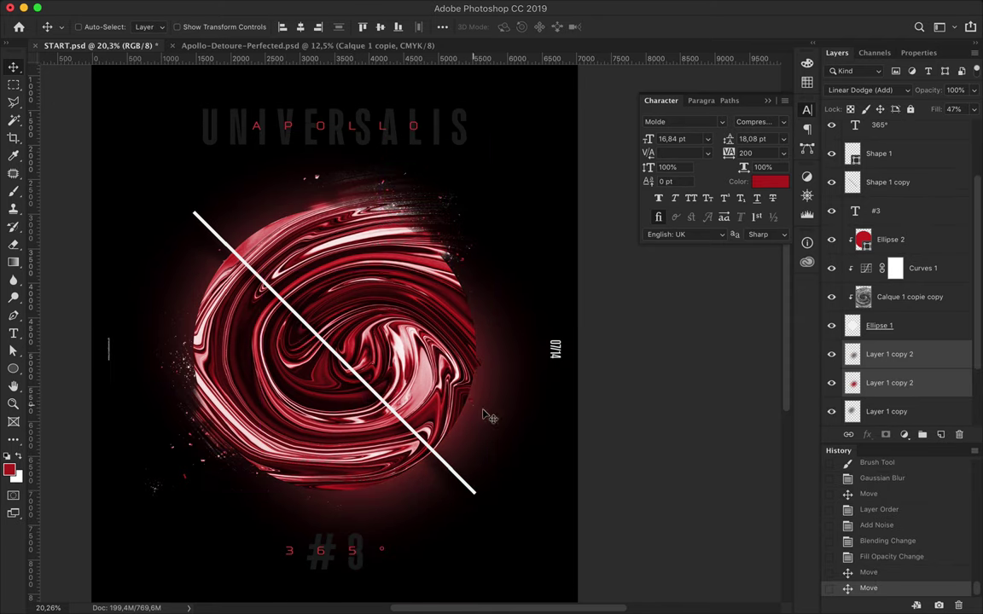
drag(484, 415, 480, 404)
key(ctrl+minus)
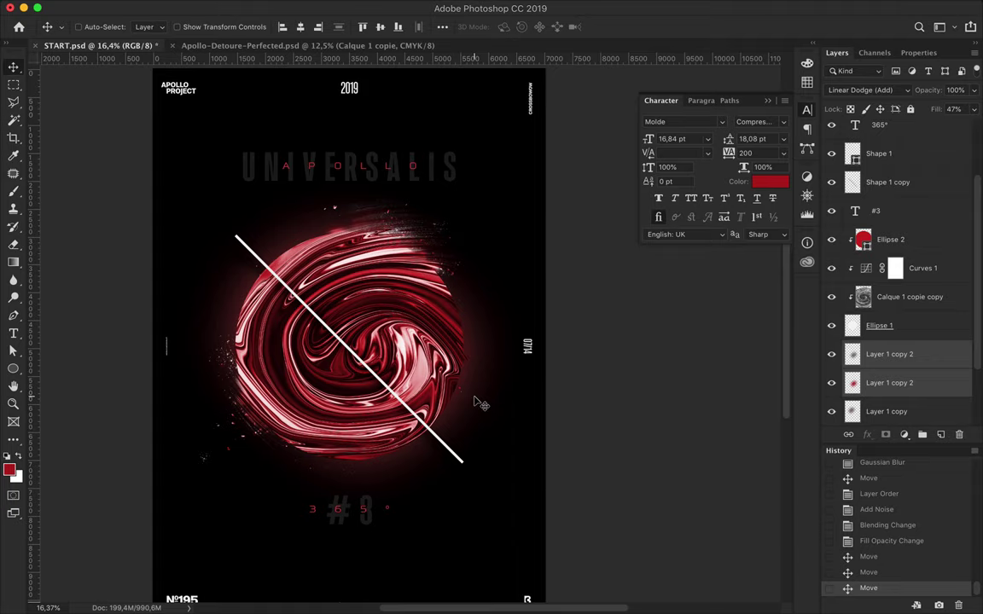
scroll(476, 403, down, 2)
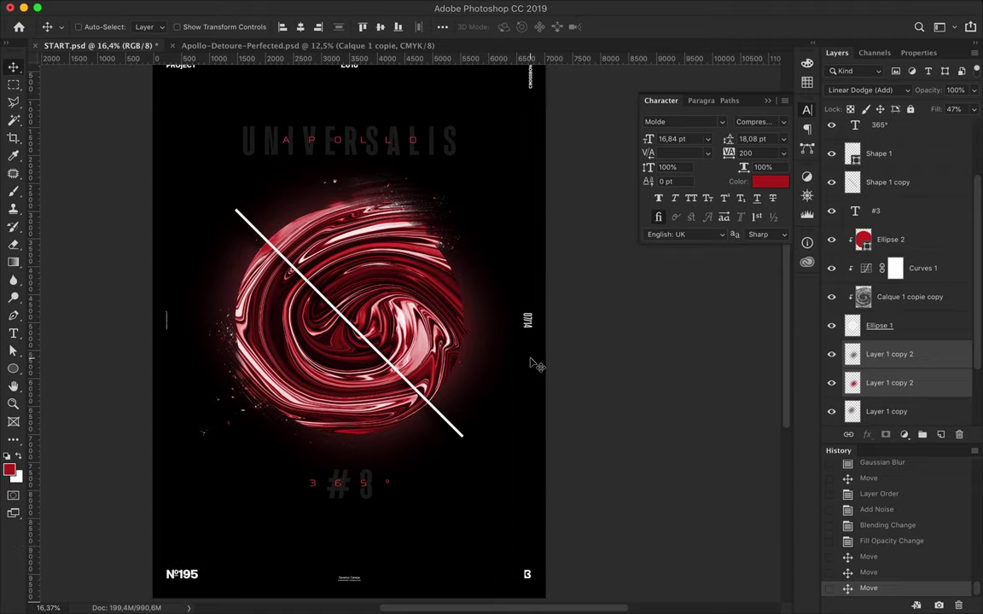
scroll(533, 365, down, 1)
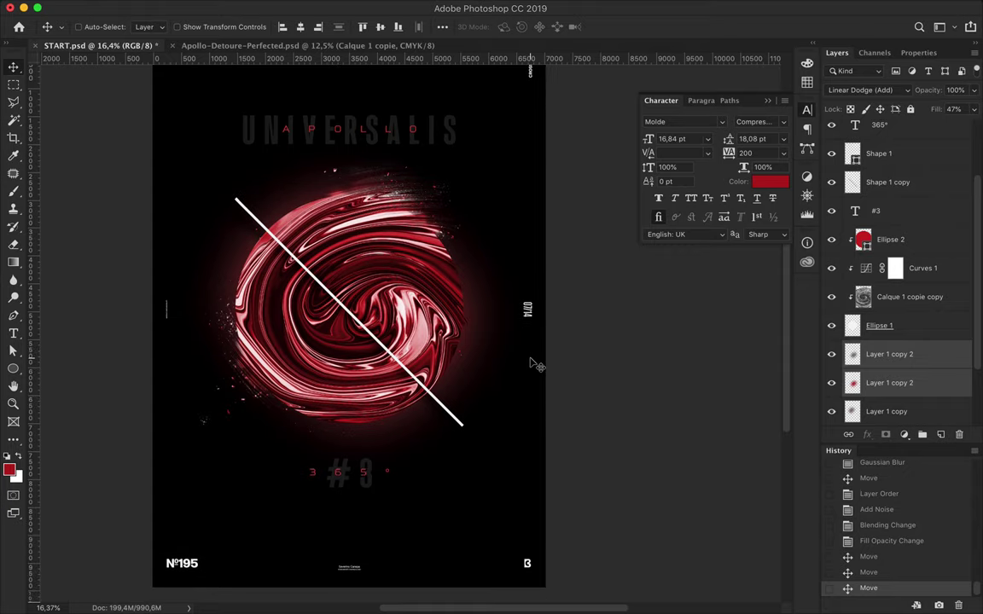
key(m)
ctrl+click(373, 246)
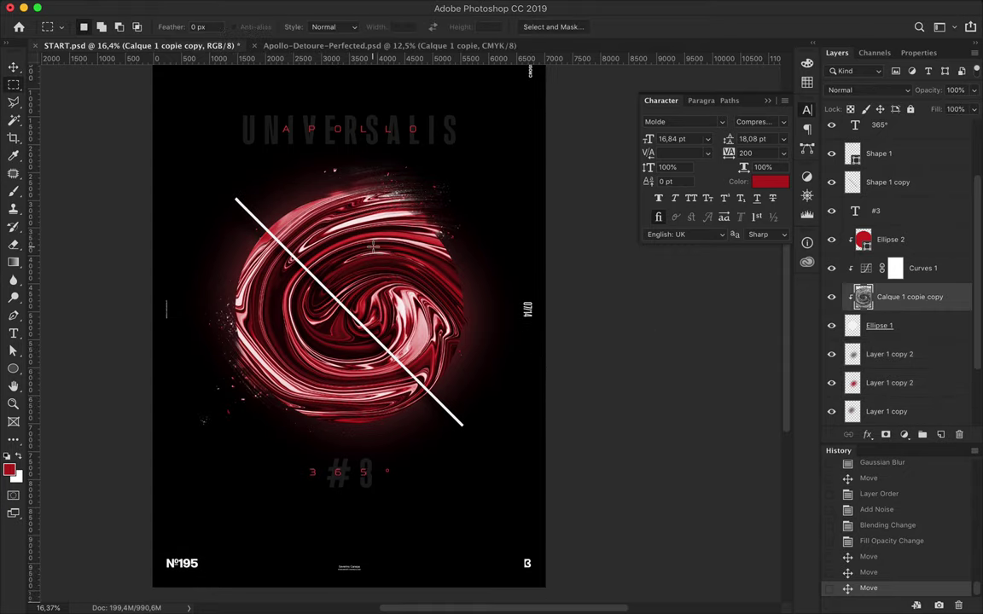
- Merge the swirl layers into Ellipse 2 and paste a thin vertical strip of it
click(914, 245)
key(ctrl+e)
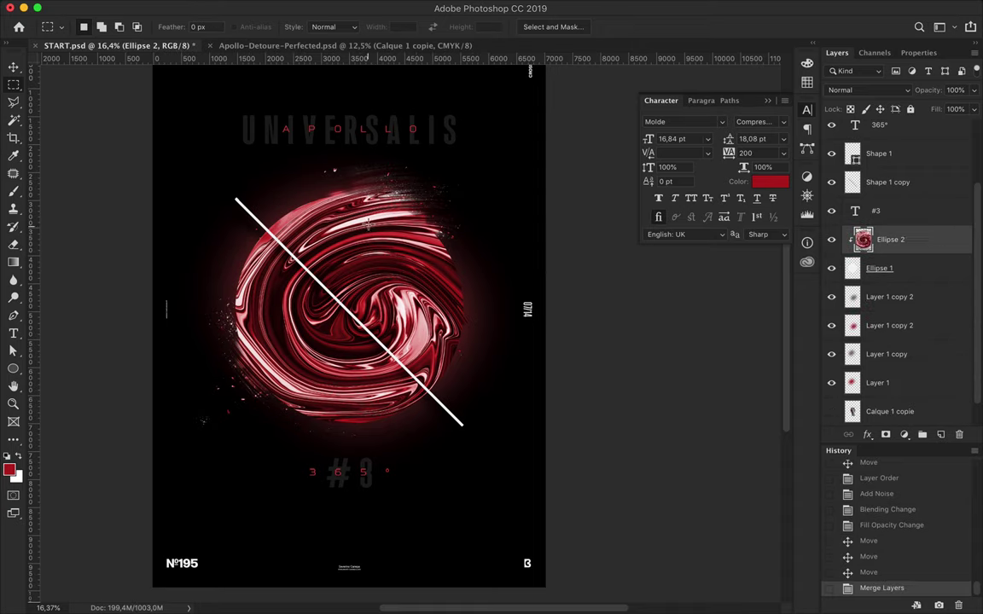
drag(373, 324, 375, 336)
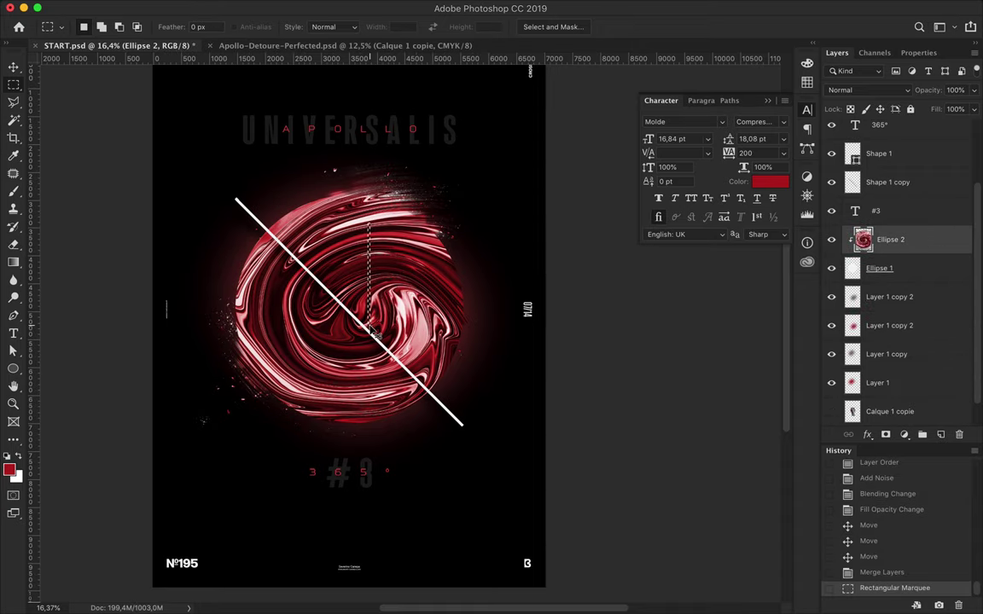
key(ctrl+c)
key(ctrl+v)
- Stretch the strip into a horizontal red band to the right edge and duplicate it
key(ctrl+t)
drag(372, 279, 474, 273)
key(Return)
key(ctrl+t)
key(Return)
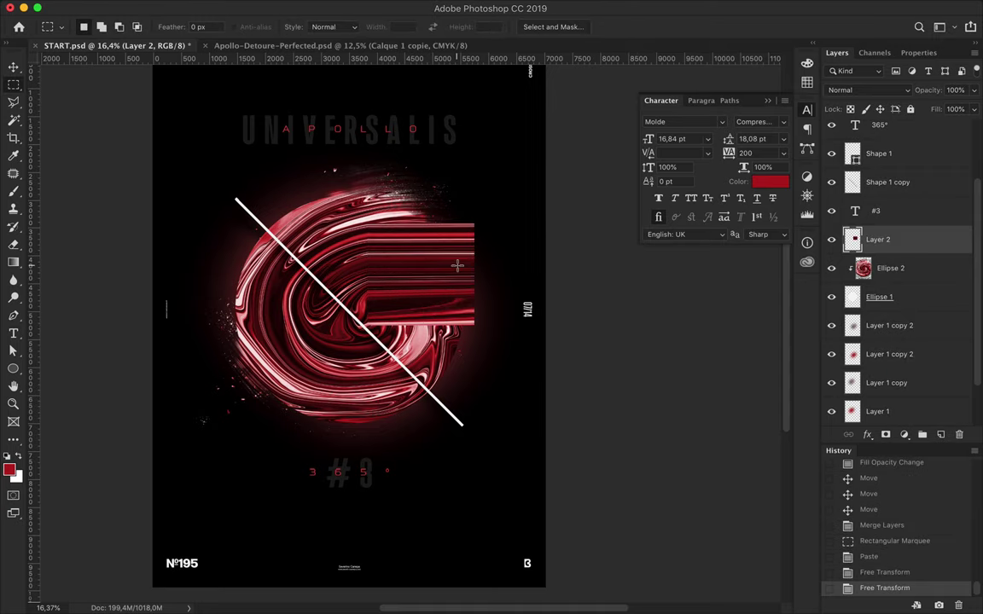
key(v)
key(ctrl+t)
drag(475, 273, 546, 273)
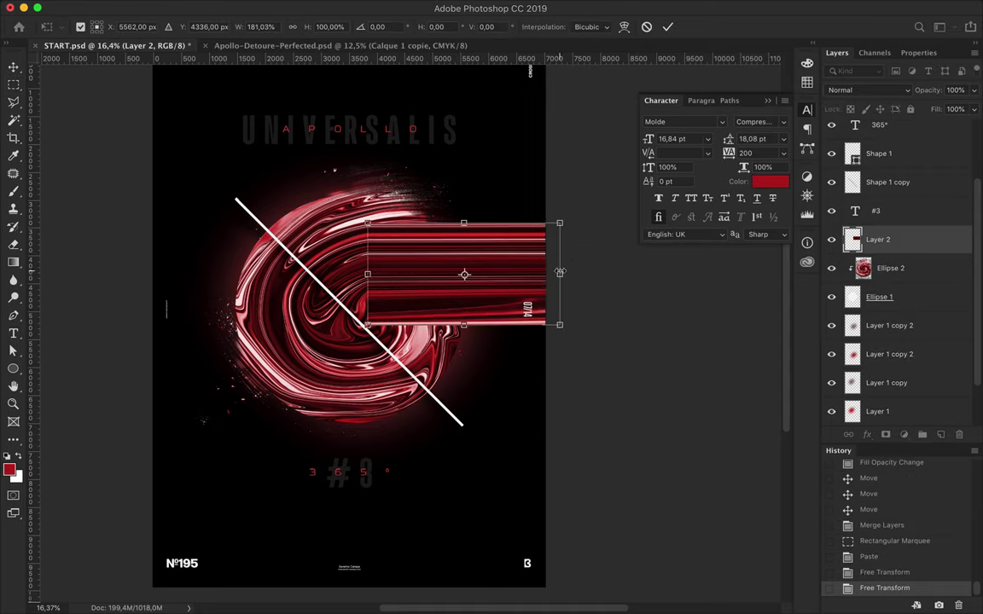
key(Return)
scroll(526, 273, down, 1)
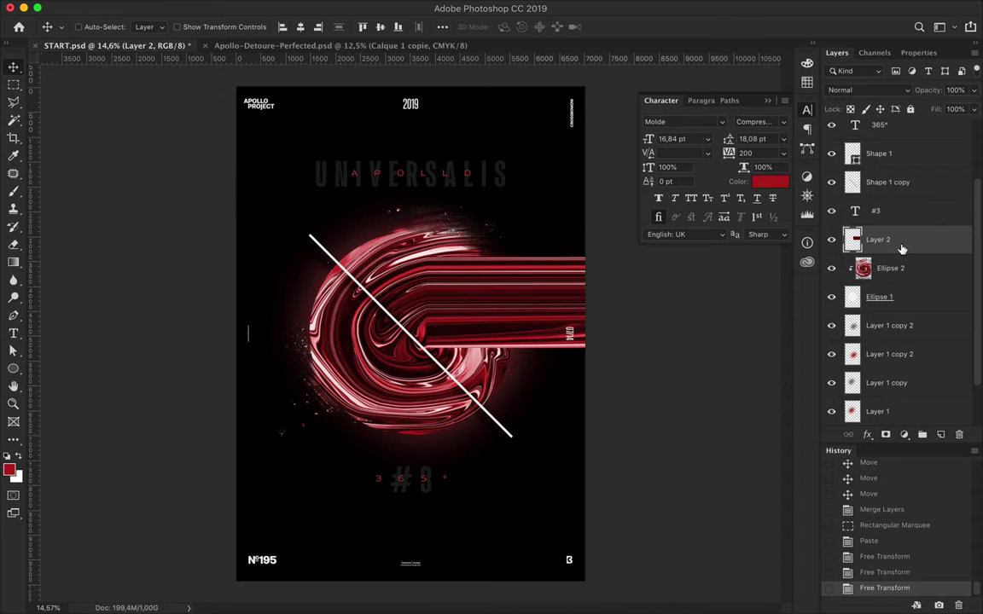
drag(902, 249, 901, 274)
click(335, 7)
mouse_move(350, 221)
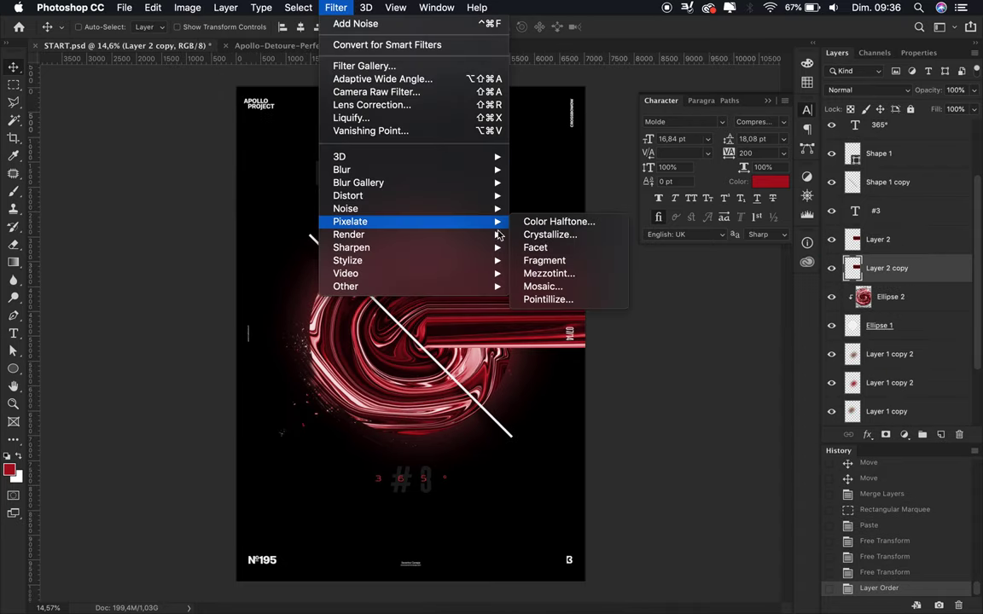
- Apply a 200-cell Mosaic to Layer 2 copy and place it above the original band
click(542, 286)
key(Escape)
click(363, 7)
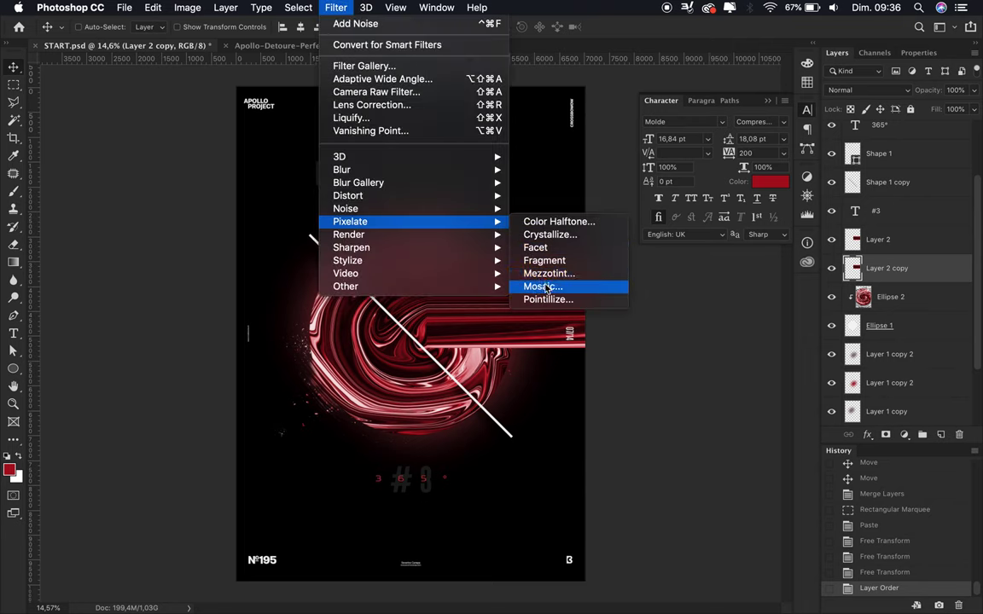
click(546, 287)
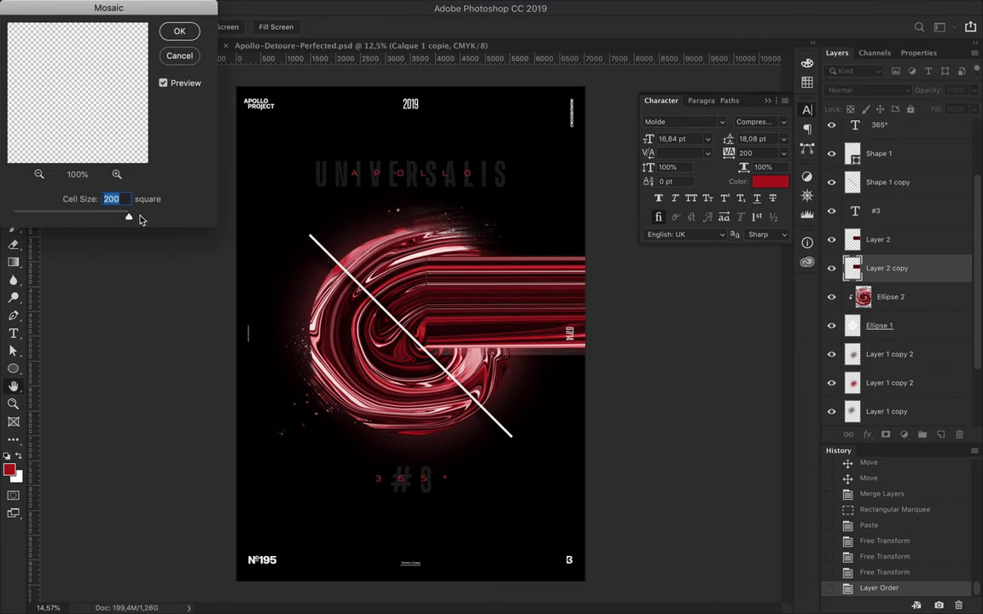
drag(126, 220, 95, 220)
click(180, 32)
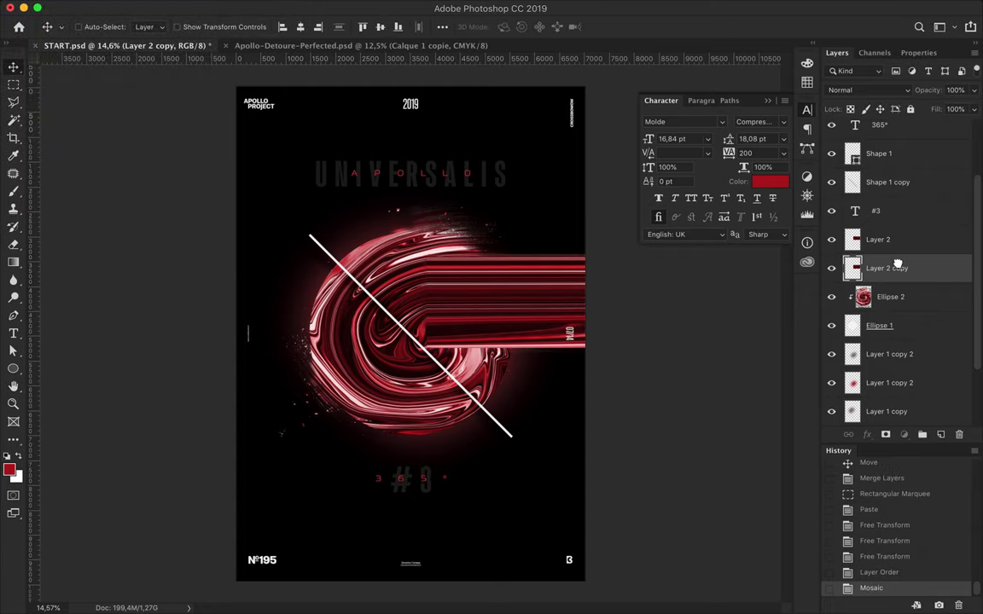
drag(887, 270, 893, 242)
- Mask the mosaic band with a gradient so it fades in from the left
click(885, 435)
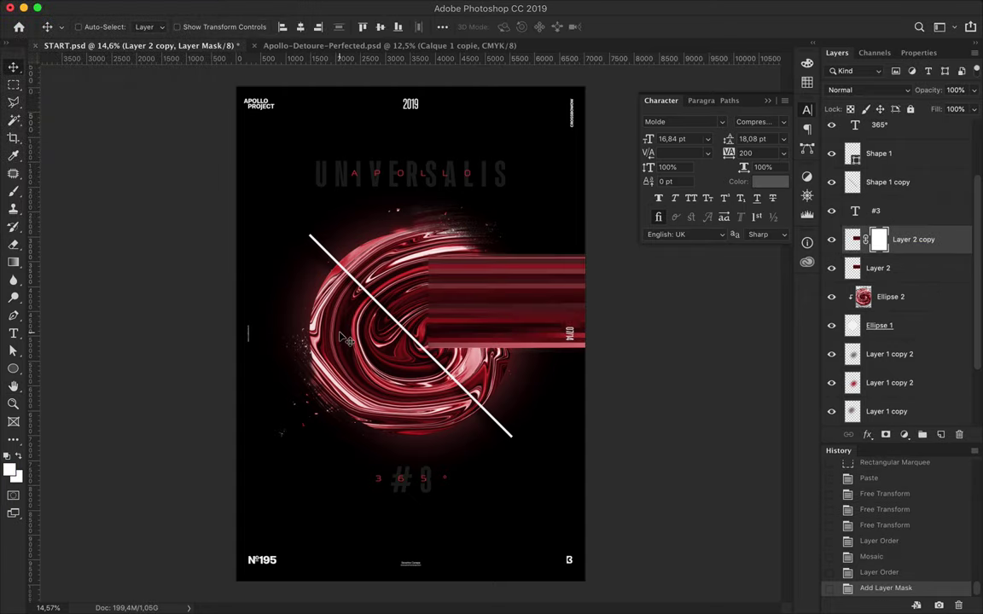
key(g)
drag(426, 303, 548, 303)
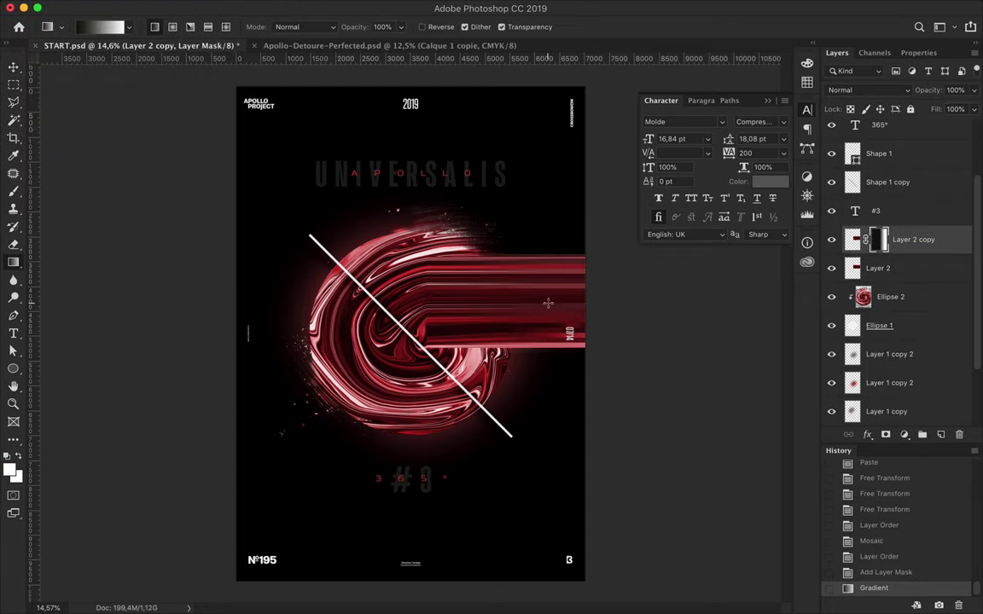
scroll(548, 303, up, 3)
key(v)
scroll(471, 288, up, 3)
scroll(472, 288, down, 3)
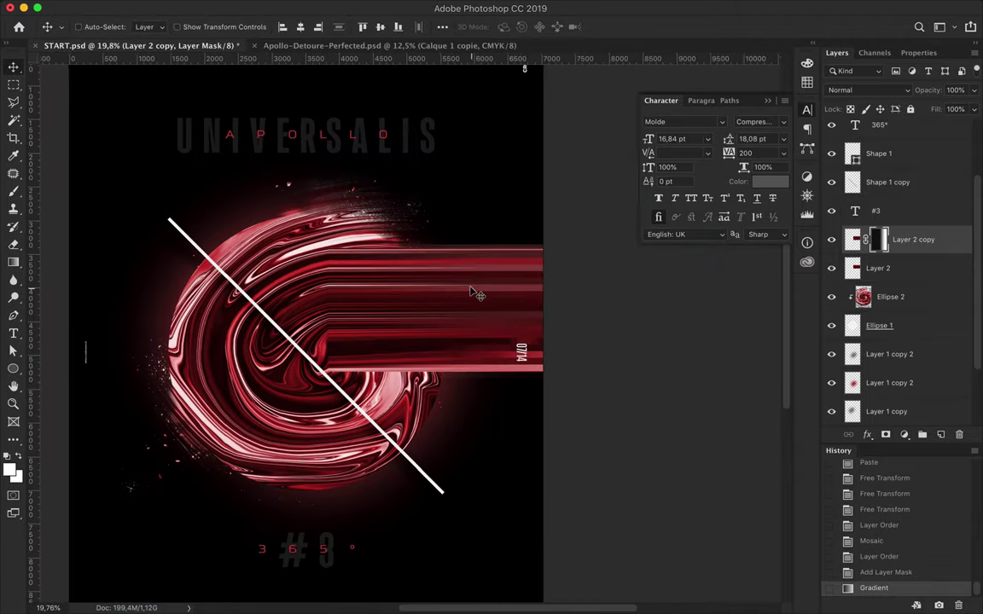
scroll(472, 293, down, 1)
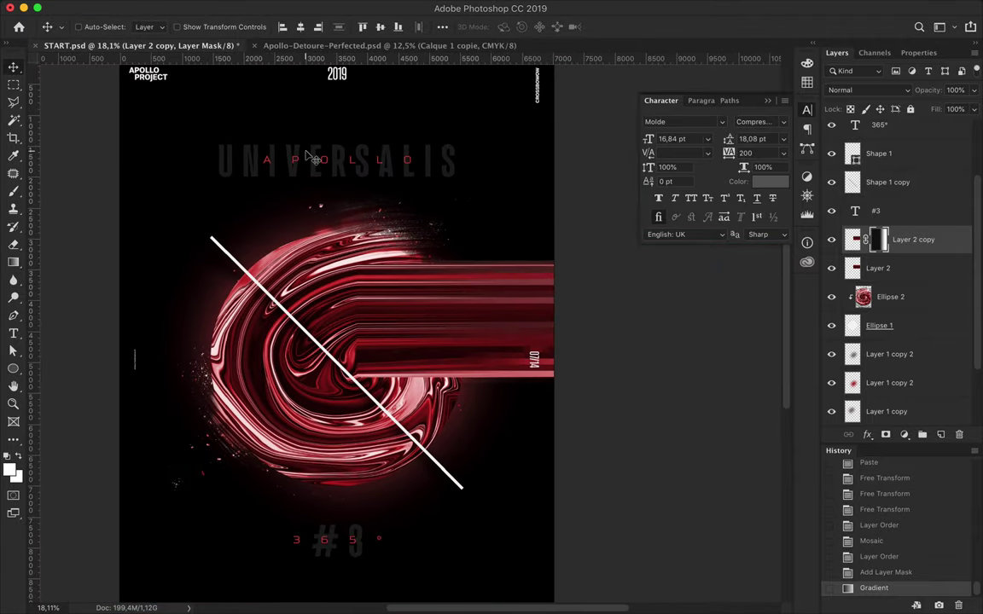
scroll(373, 191, up, 2)
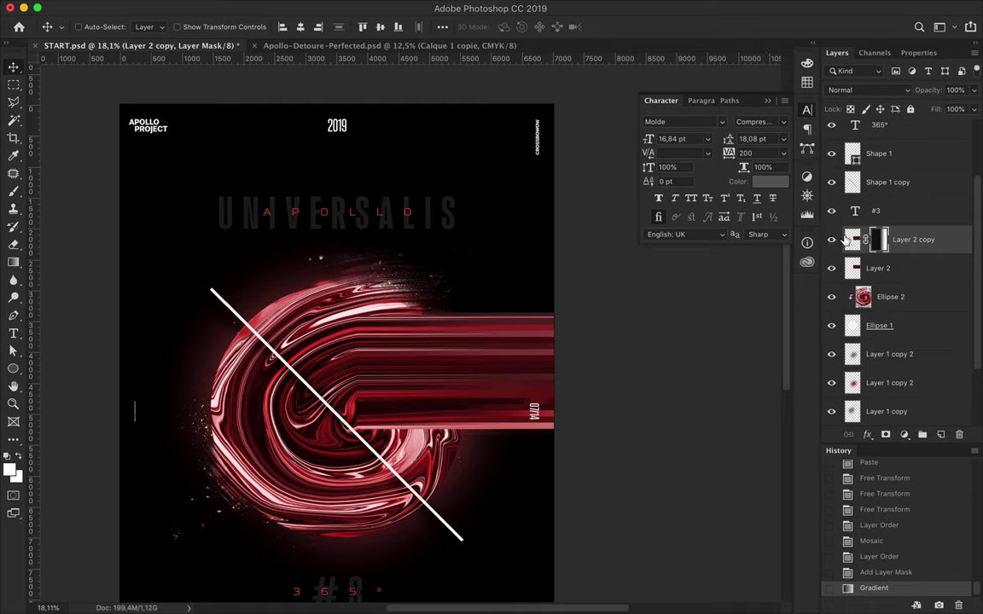
scroll(853, 273, down, 3)
- Add an empty Layer 3 just above the background layer
click(878, 410)
click(940, 435)
click(9, 469)
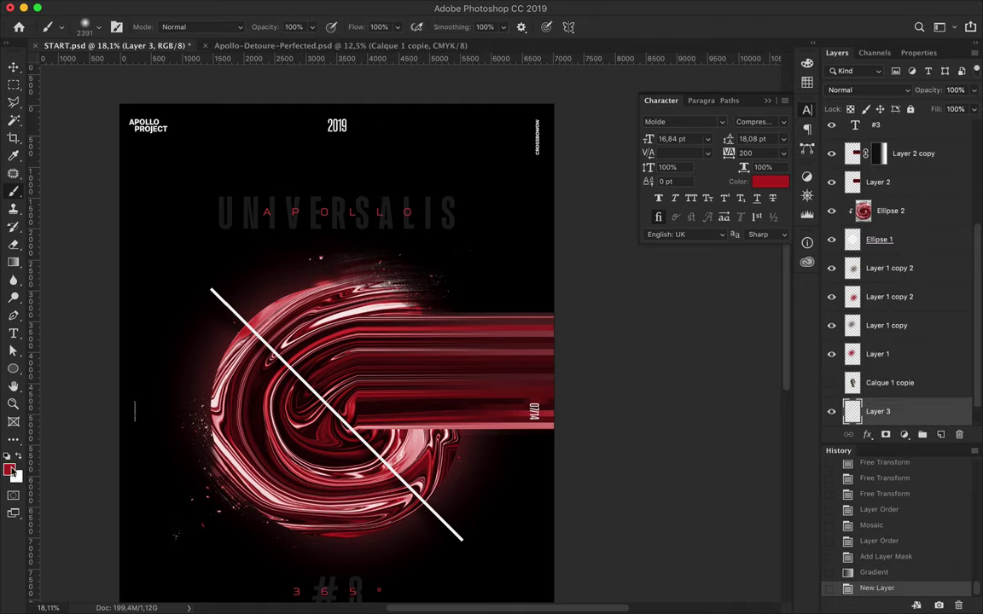
- Set the foreground to dark grey and pick rough grunge brush 13
click(576, 389)
key(Return)
key(b)
click(85, 27)
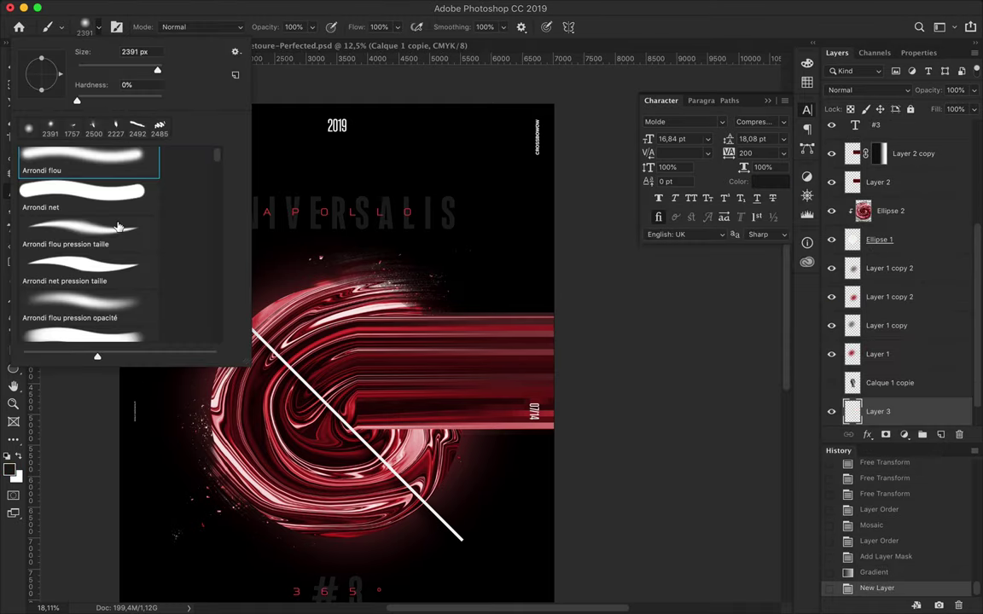
scroll(218, 263, down, 5)
scroll(112, 291, down, 2)
scroll(112, 291, up, 3)
click(85, 209)
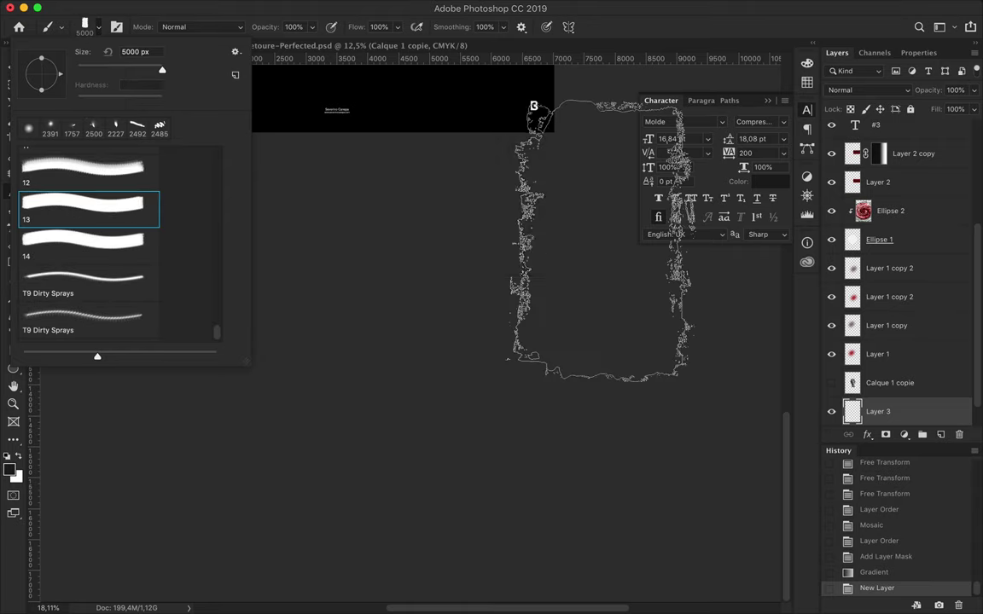
- Stamp dark grey grunge along the poster's left edge and near the top
scroll(589, 307, up, 3)
click(612, 365)
drag(361, 438, 88, 439)
click(230, 395)
scroll(201, 339, up, 5)
scroll(201, 341, up, 3)
click(138, 226)
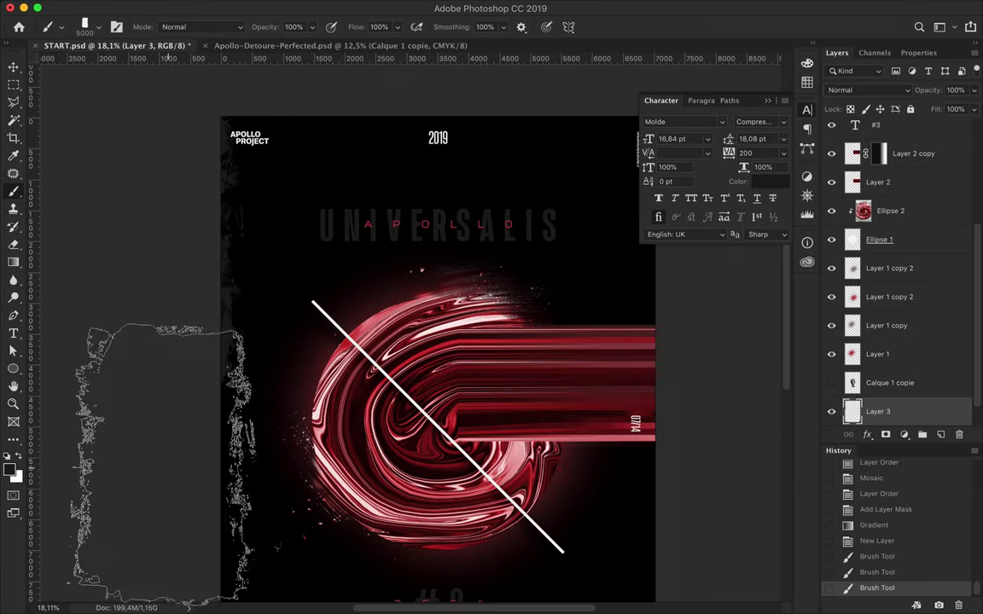
scroll(511, 320, right, 5)
click(524, 140)
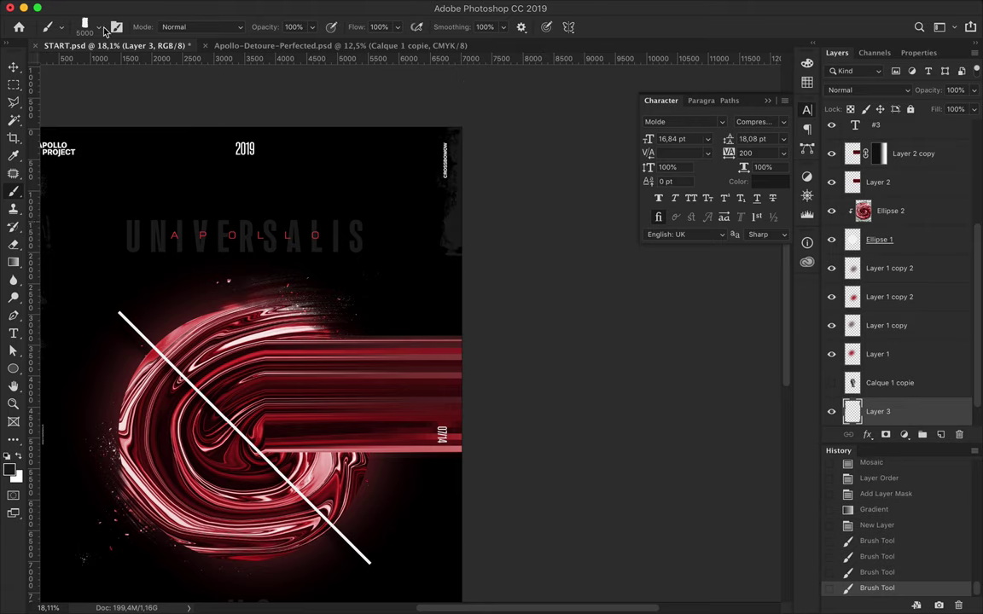
- Switch to grunge brush 12 and stamp texture along the poster's bottom edge
click(90, 26)
click(85, 171)
scroll(371, 230, down, 10)
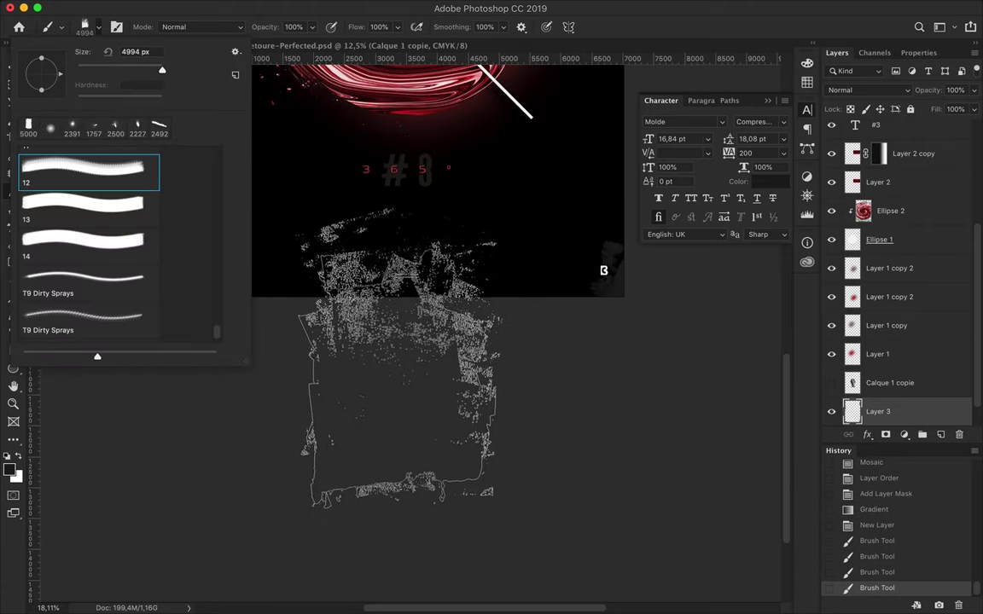
click(307, 494)
scroll(194, 324, up, 4)
click(194, 325)
scroll(383, 384, right, 4)
scroll(384, 384, up, 6)
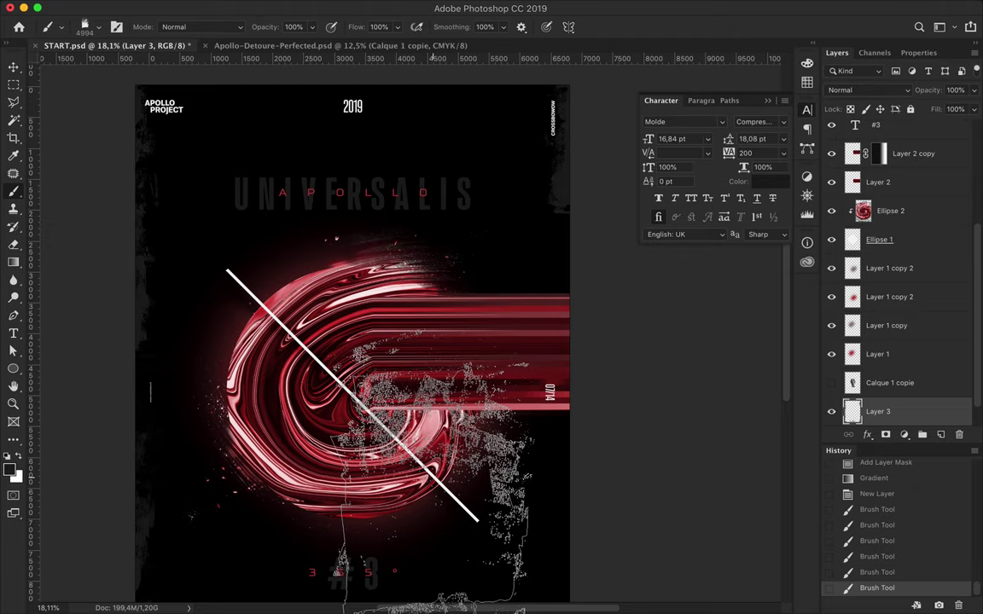
scroll(512, 427, down, 5)
click(605, 511)
scroll(512, 256, up, 5)
scroll(511, 256, left, 3)
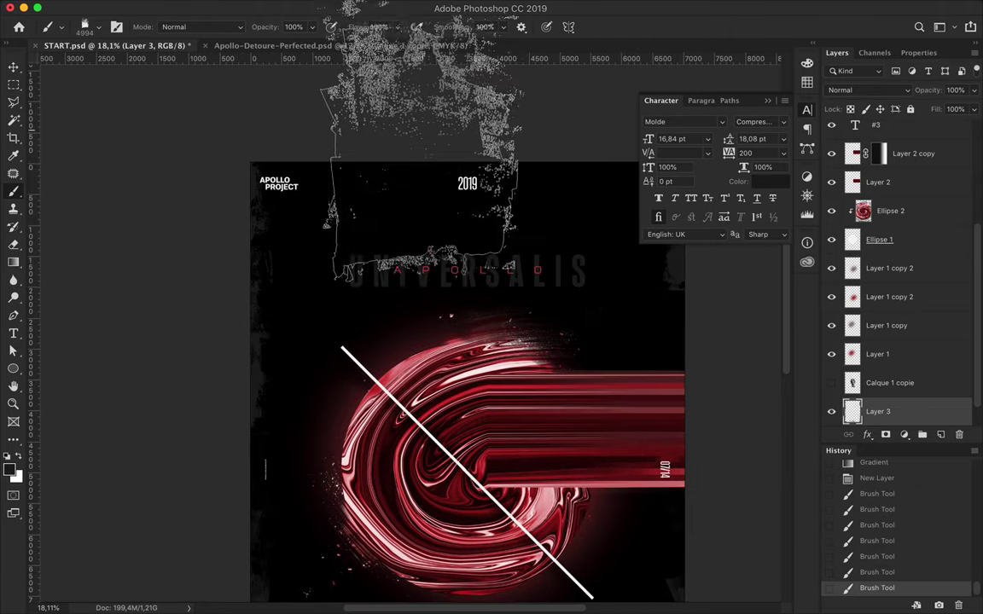
scroll(445, 256, up, 5)
- Pick another rough brush and stamp grunge along the poster's left side
click(98, 27)
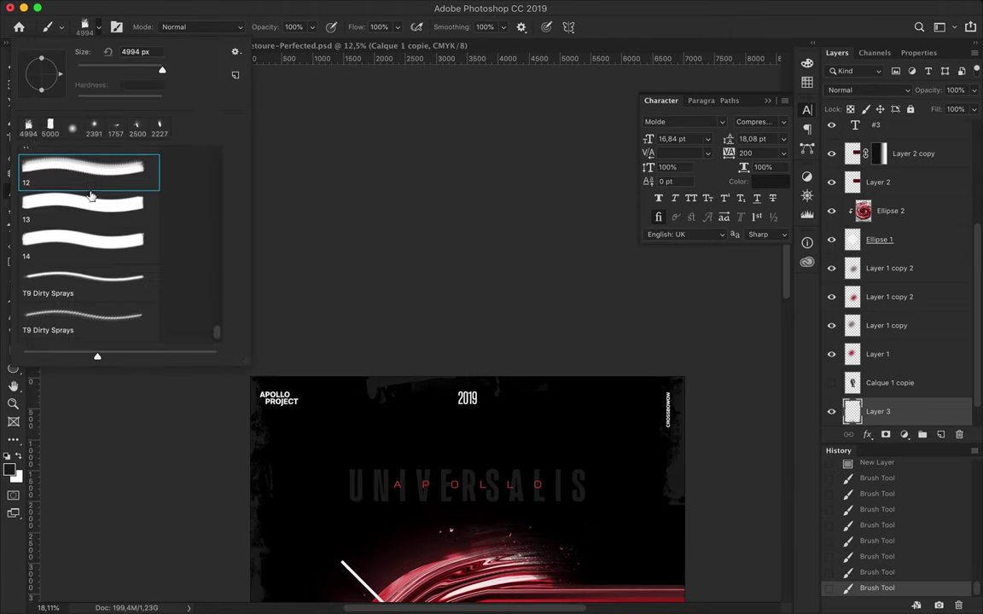
click(85, 198)
click(593, 247)
scroll(529, 427, down, 5)
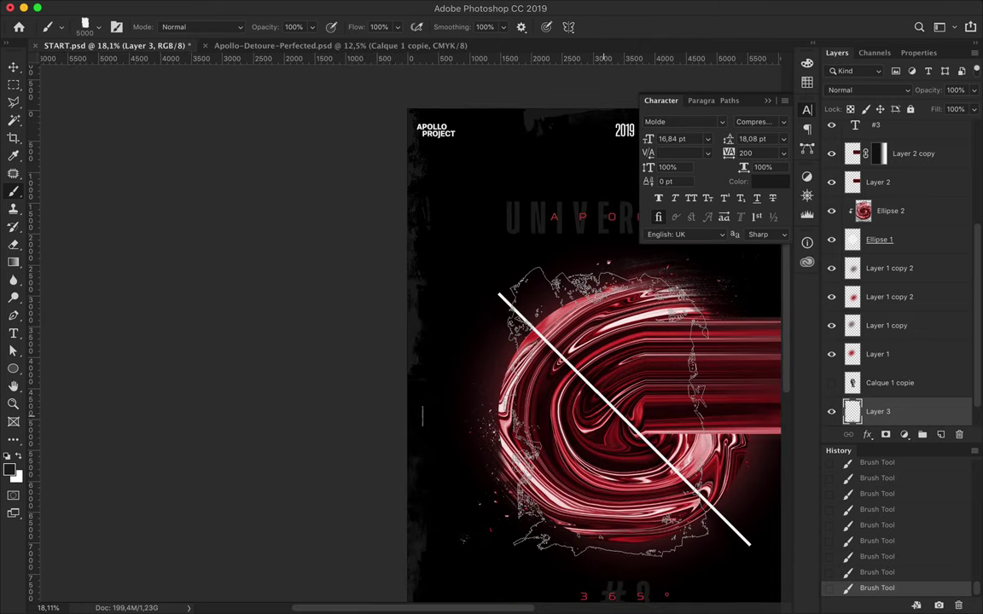
scroll(111, 375, right, 4)
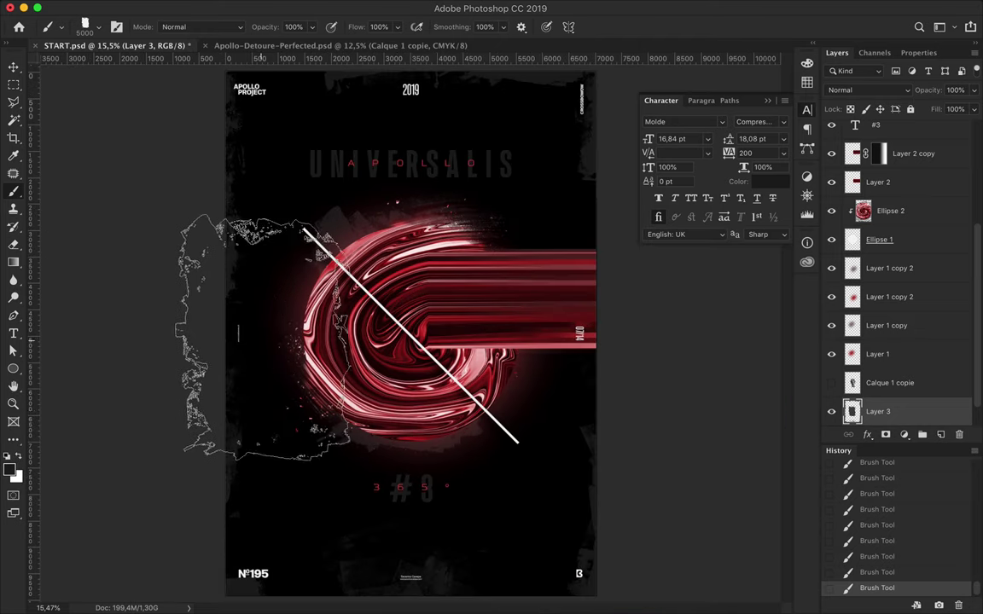
click(941, 435)
- Paint a large white grunge patch on a top layer and cut away its left part
key(x)
click(367, 324)
drag(857, 411, 878, 140)
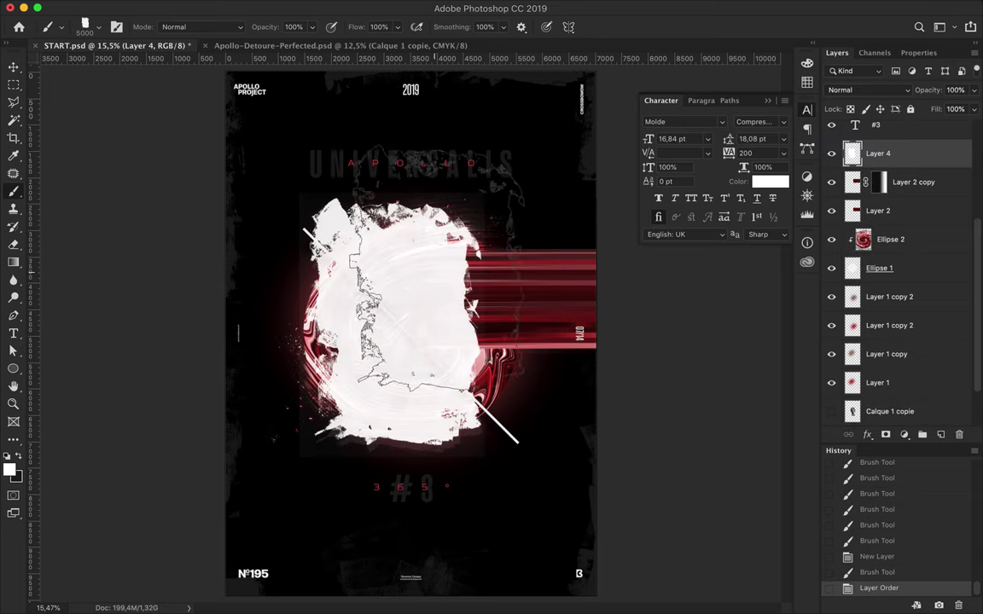
key(m)
drag(450, 168, 235, 520)
key(Delete)
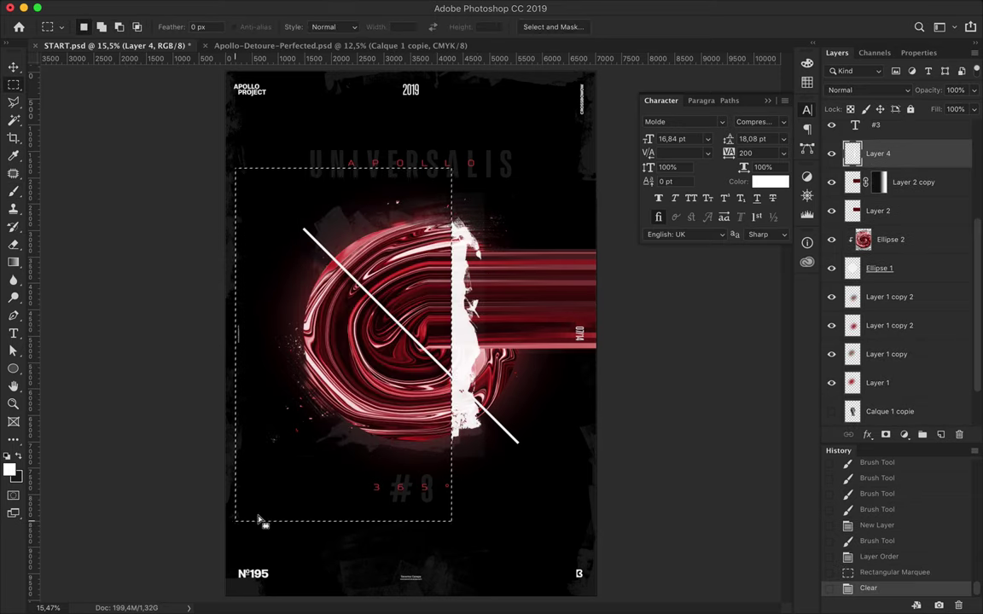
key(v)
key(ctrl+d)
- Rotate the white strip to -45° and lay it onto the diagonal line
key(ctrl+t)
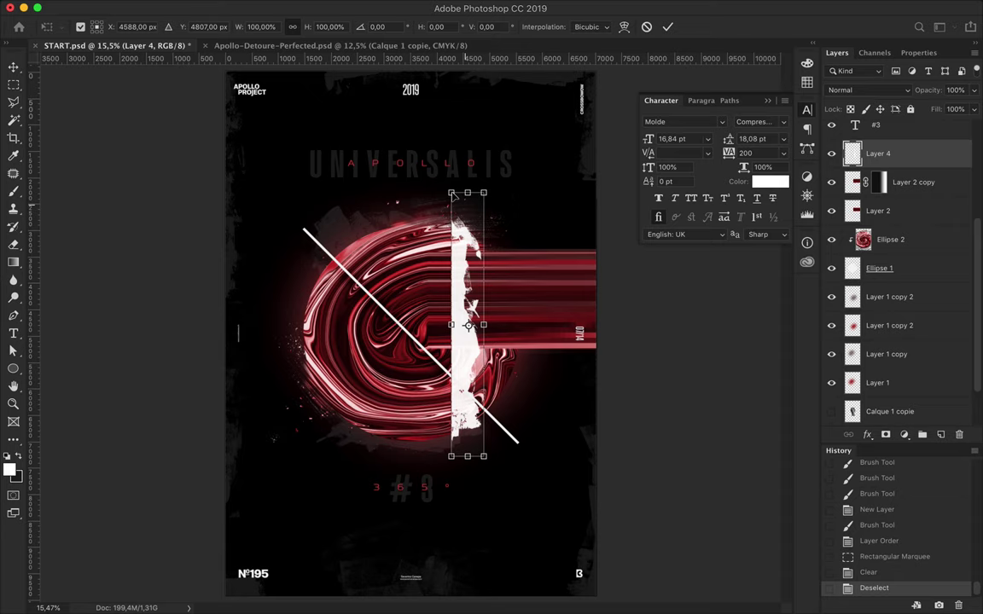
drag(495, 209, 402, 223)
drag(484, 307, 386, 300)
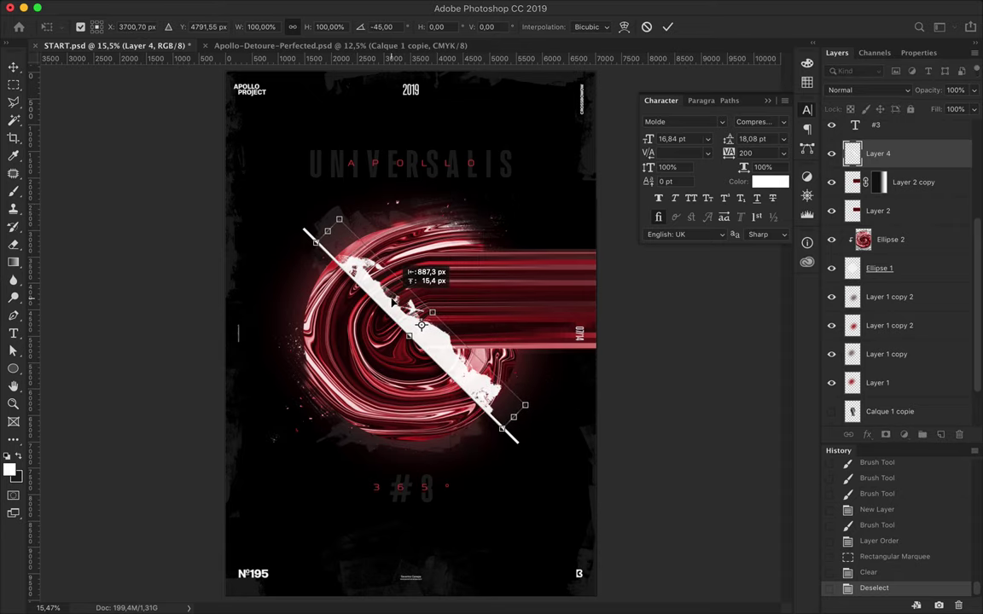
key(Return)
- Duplicate and merge the strip, then shrink it onto the diagonal's lower end
key(ctrl+j)
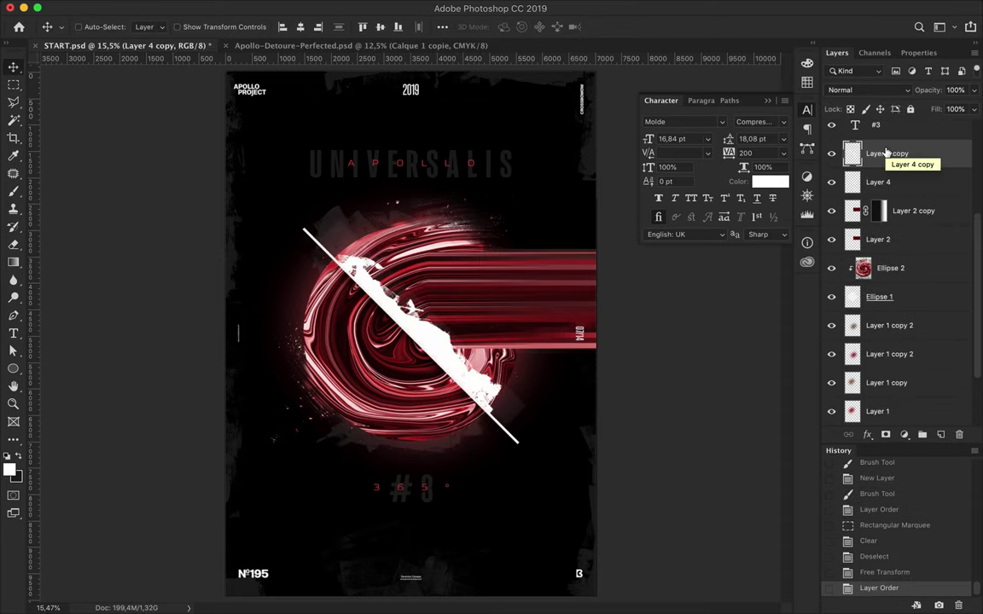
key(ctrl+e)
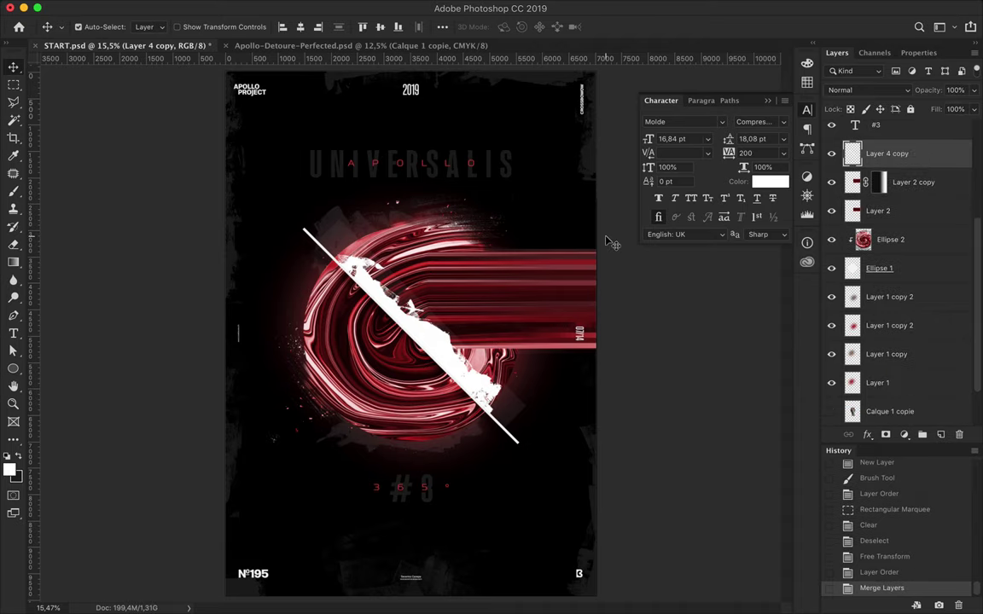
key(ctrl+t)
drag(510, 185, 469, 205)
drag(367, 296, 488, 404)
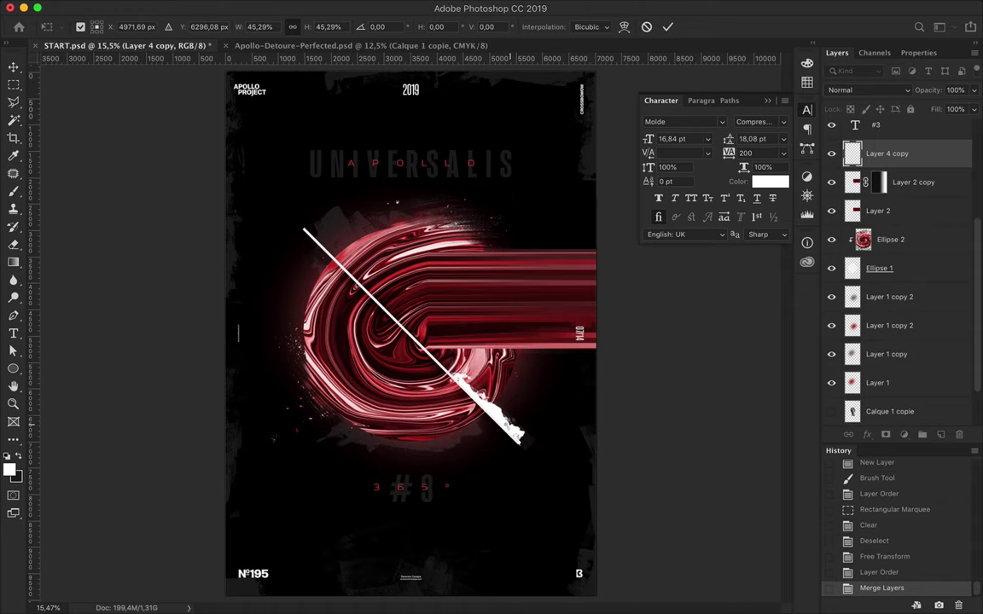
key(Return)
- Paint a second large white stroke on a new layer and trim part of it
key(ctrl+shift+alt+n)
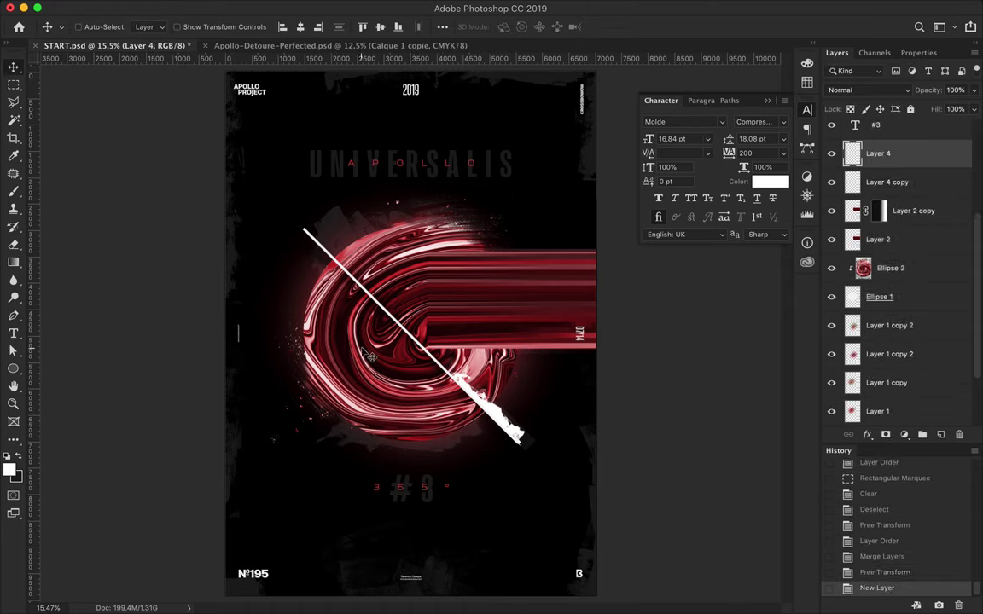
key(b)
mouse_move(369, 356)
mouse_down()
mouse_move(332, 214)
mouse_move(503, 505)
mouse_up()
key(m)
key(Delete)
key(ctrl+d)
key(v)
- Merge the new stroke into a strip, rotate it -45°, shrink to about 55%, place near centre
key(ctrl+shift+bracketright)
shift+click(883, 182)
key(ctrl+e)
key(ctrl+t)
drag(285, 200, 199, 254)
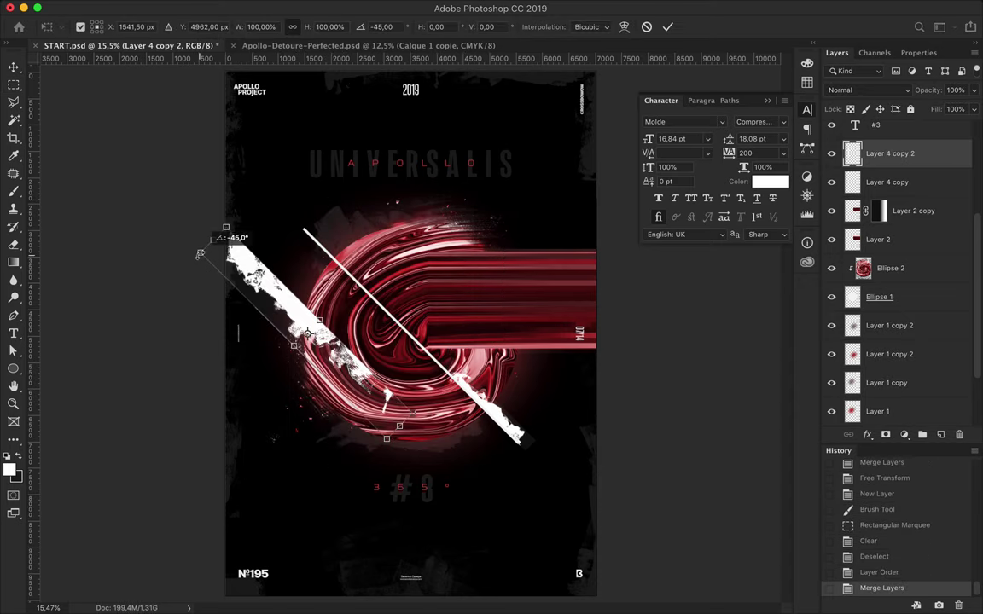
drag(290, 332, 345, 217)
drag(358, 255, 427, 357)
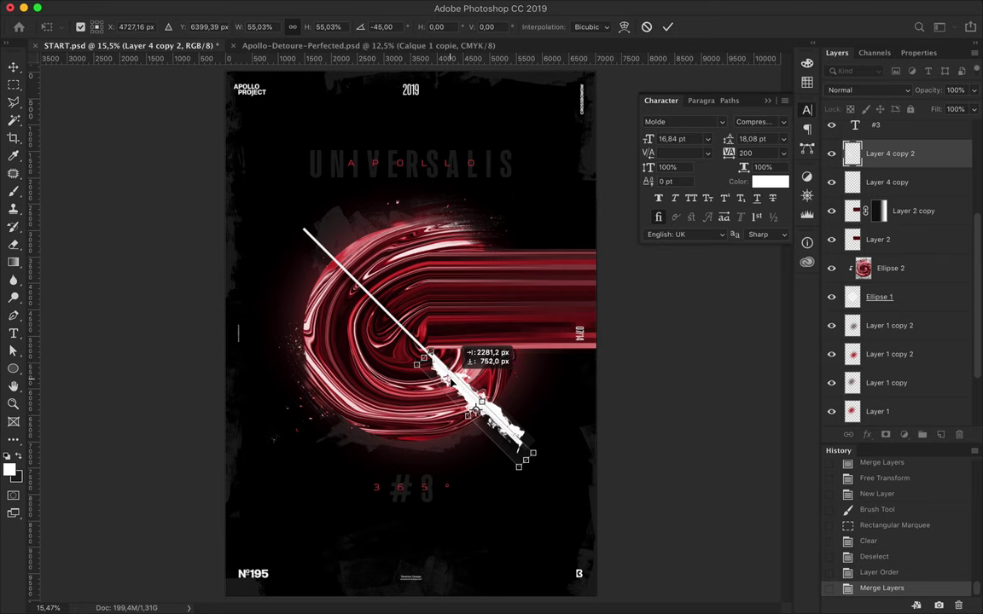
key(Return)
scroll(430, 418, up, 5)
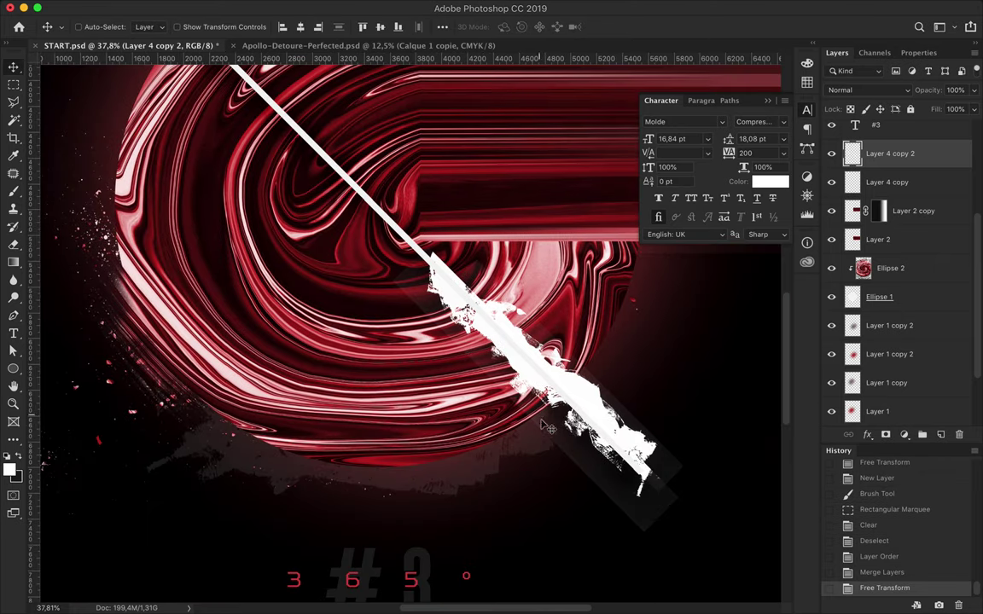
- Erase stray marks and dark smudges near the streak's lower tip with a soft 175 px eraser
key(e)
click(92, 27)
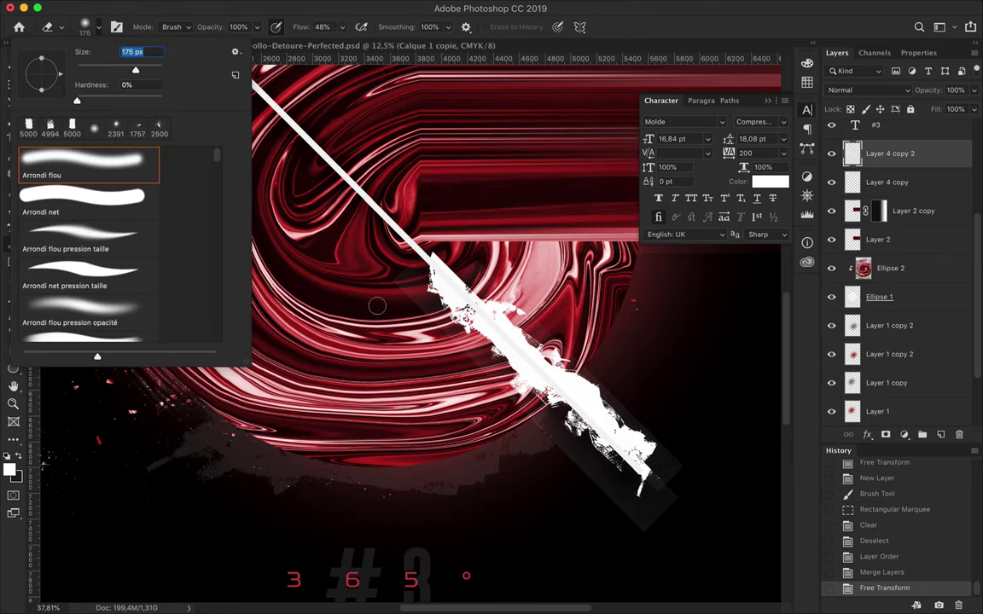
key(Return)
drag(482, 369, 517, 416)
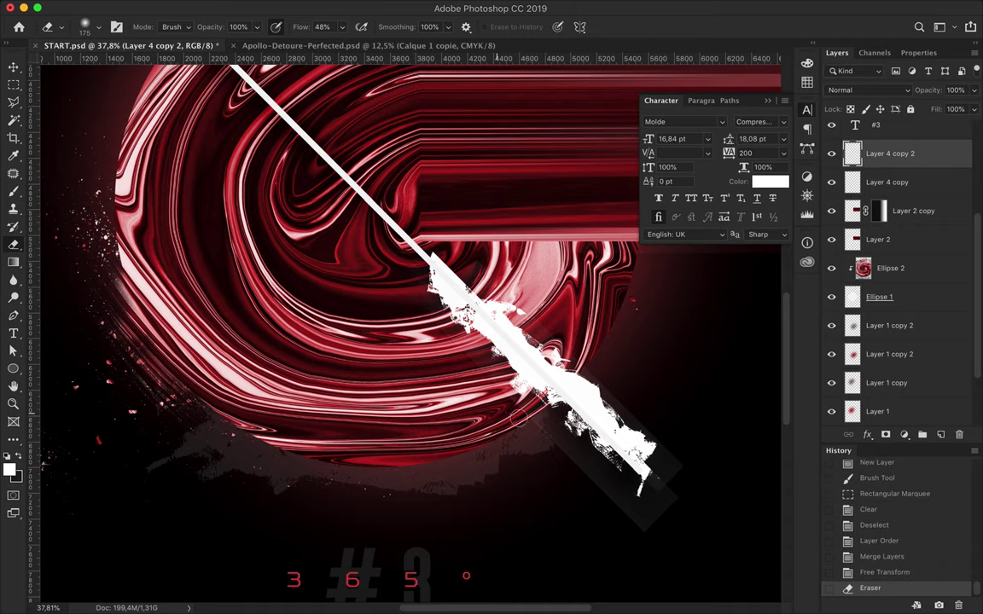
click(664, 522)
drag(652, 516, 674, 495)
- Select the thin white line Shape 1 and change its stroke setting
key(v)
click(354, 203)
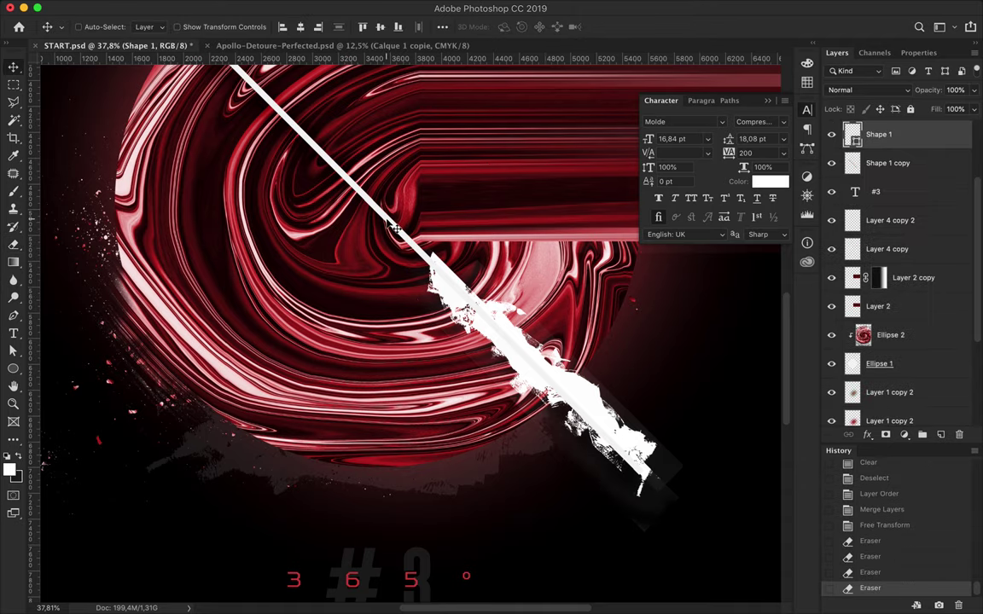
key(a)
click(203, 27)
click(186, 99)
key(v)
key(ctrl+0)
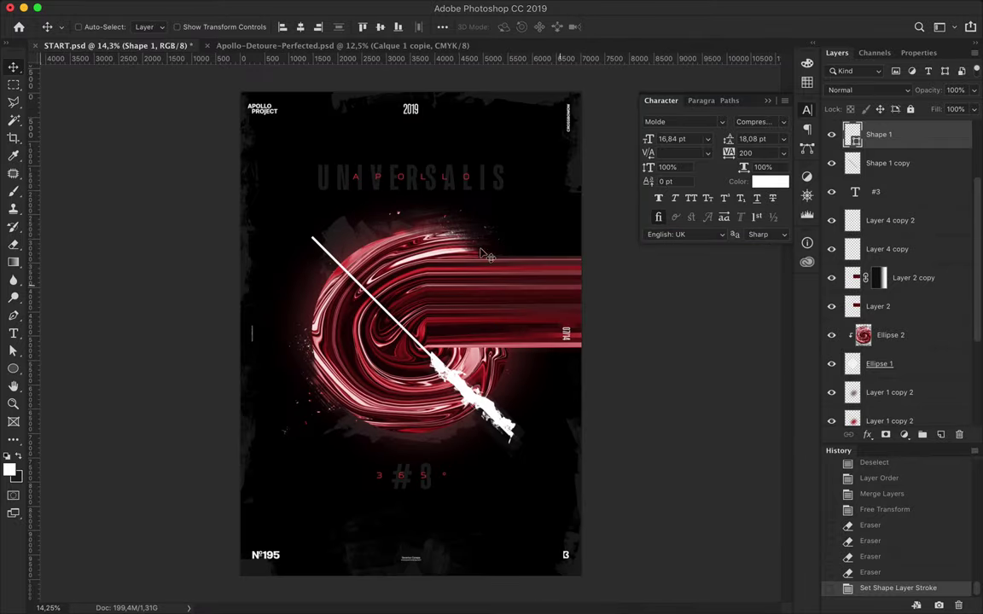
scroll(390, 175, up, 5)
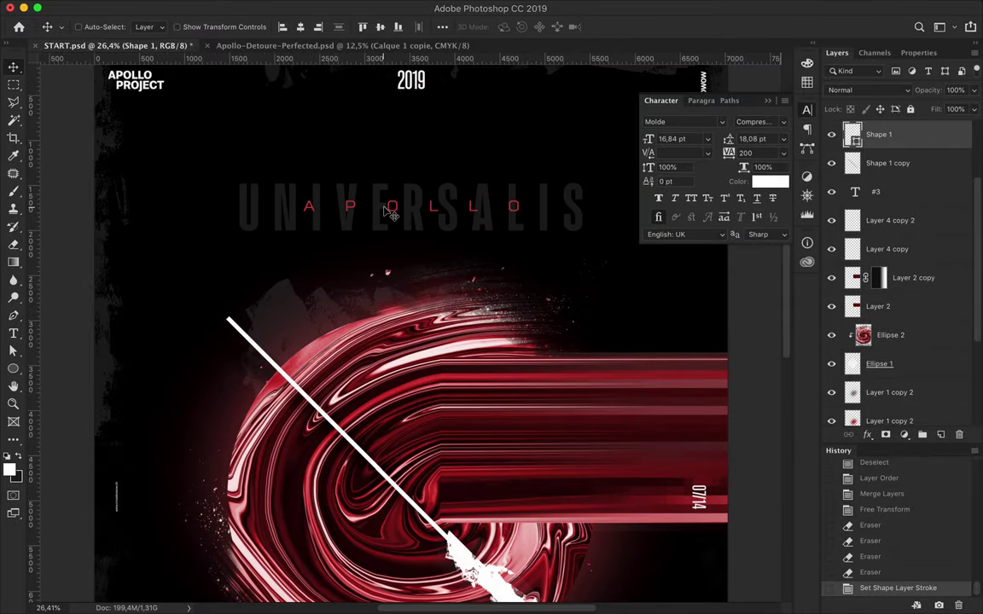
- Recolour the first and last O of APOLLO to ffffff white
double_click(386, 208)
click(555, 27)
text(ffffff)
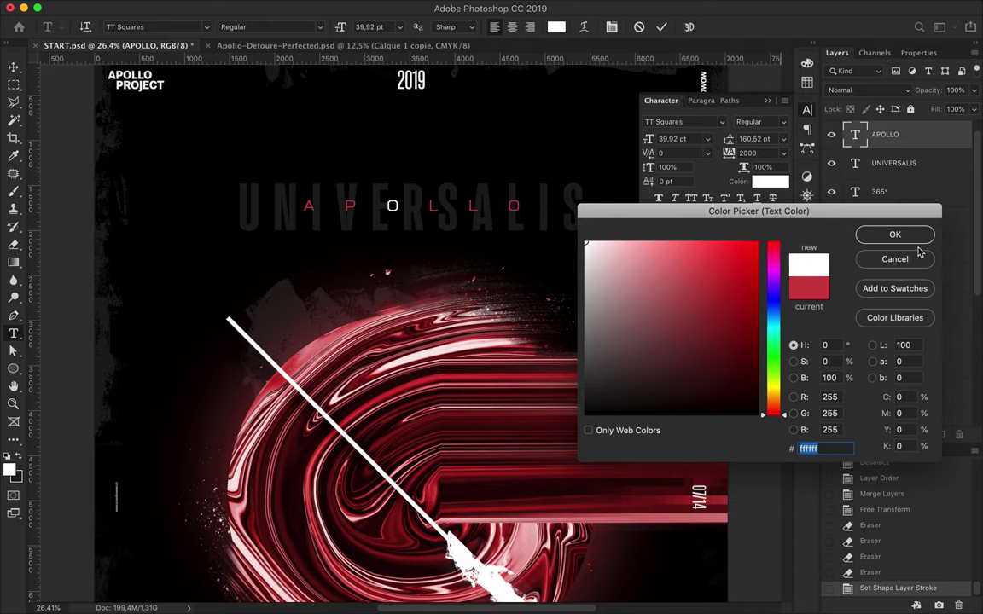
key(Return)
click(556, 26)
text(ffffff)
key(Return)
key(ctrl+Return)
- Change the 5 in the 365° footer to white
scroll(401, 418, down, 5)
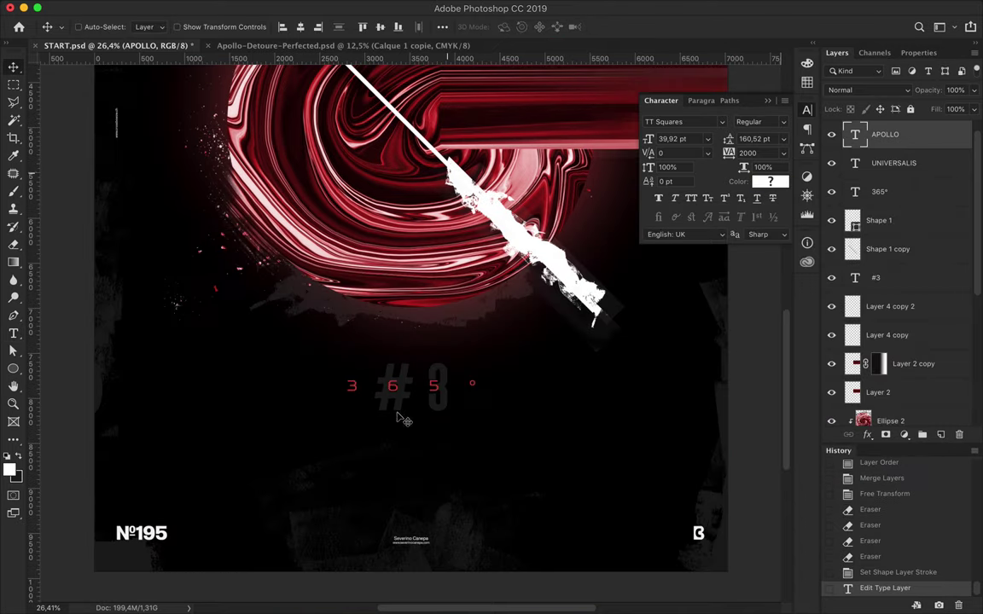
double_click(434, 389)
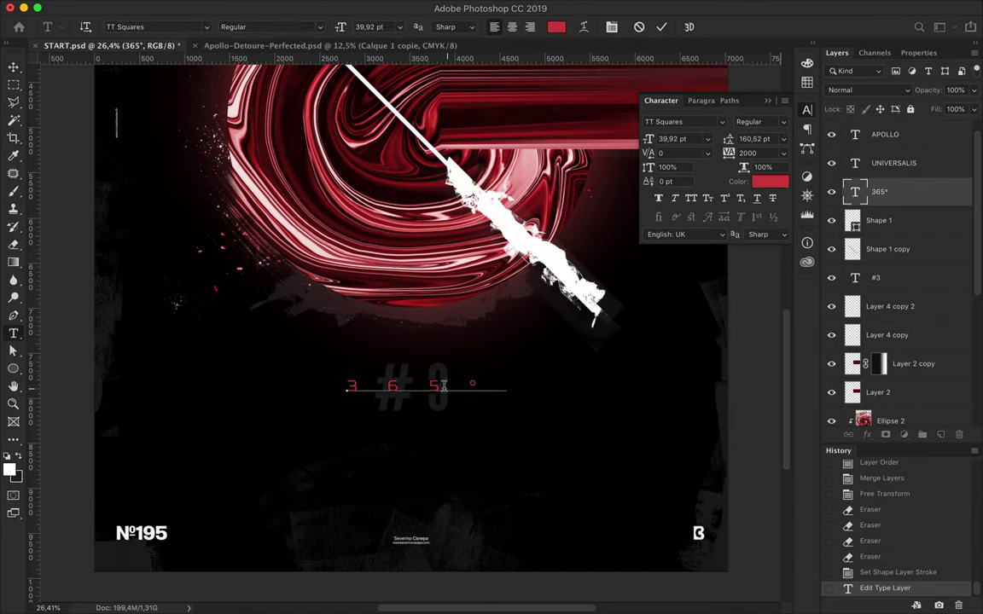
click(556, 27)
click(565, 228)
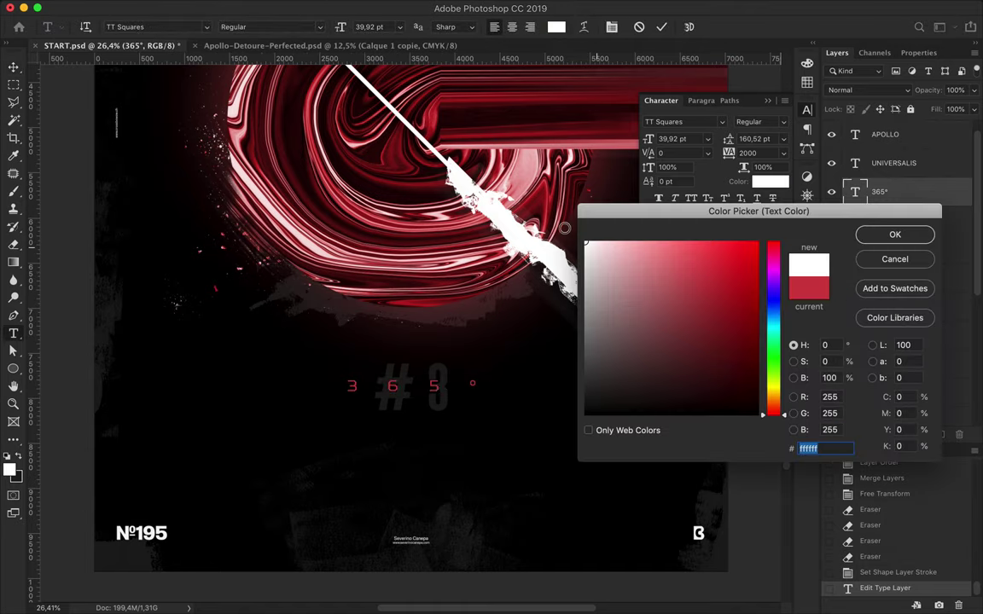
click(893, 235)
key(Escape)
key(v)
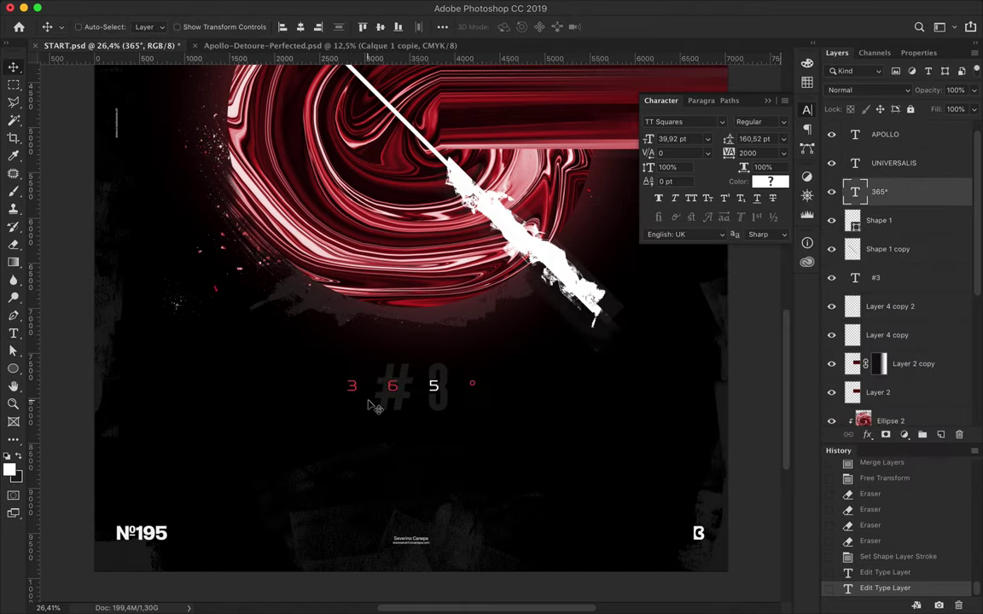
scroll(372, 406, down, 2)
scroll(372, 406, down, 1)
scroll(372, 406, down, 2)
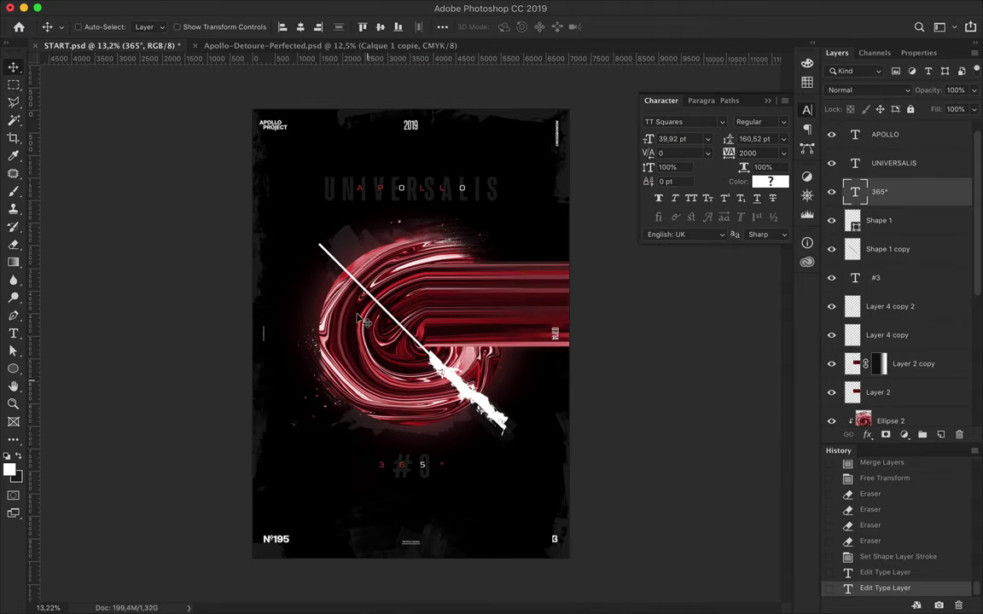
scroll(327, 203, up, 5)
scroll(324, 256, down, 1)
key(shift+u)
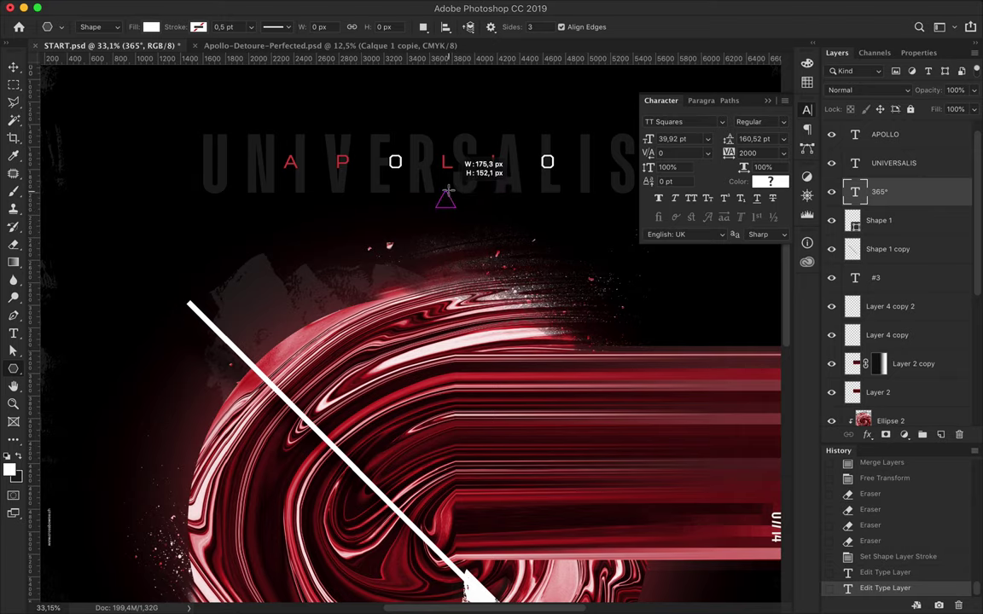
- Draw a small red triangle and flip it to point downward
drag(446, 198, 445, 200)
click(151, 26)
click(459, 173)
key(v)
key(ctrl+t)
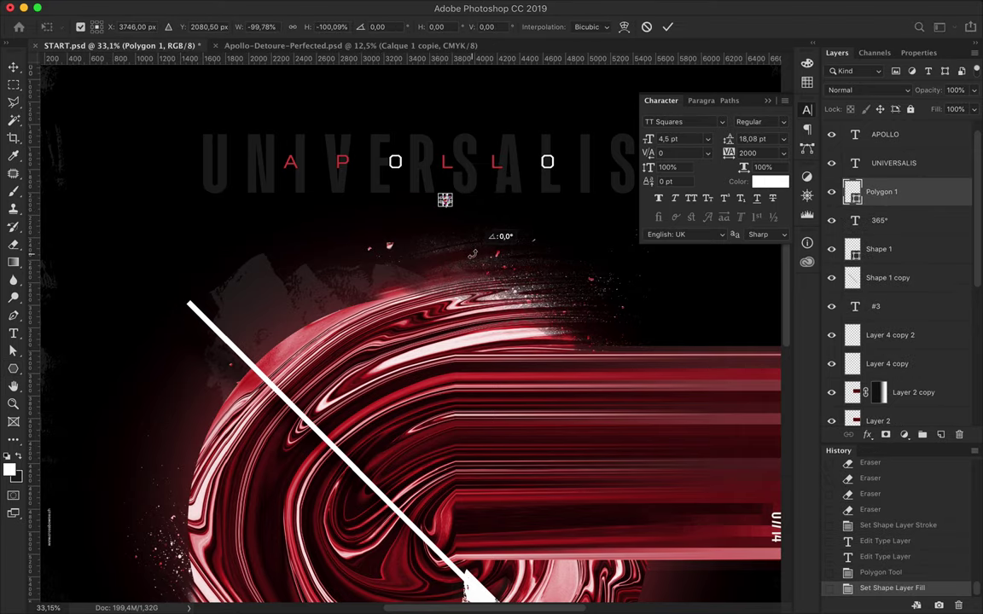
key(Return)
- Adjust the triangle's points and place it just above the first O
scroll(536, 263, up, 2)
scroll(465, 292, down, 1)
key(a)
drag(460, 295, 461, 298)
key(Up)
key(v)
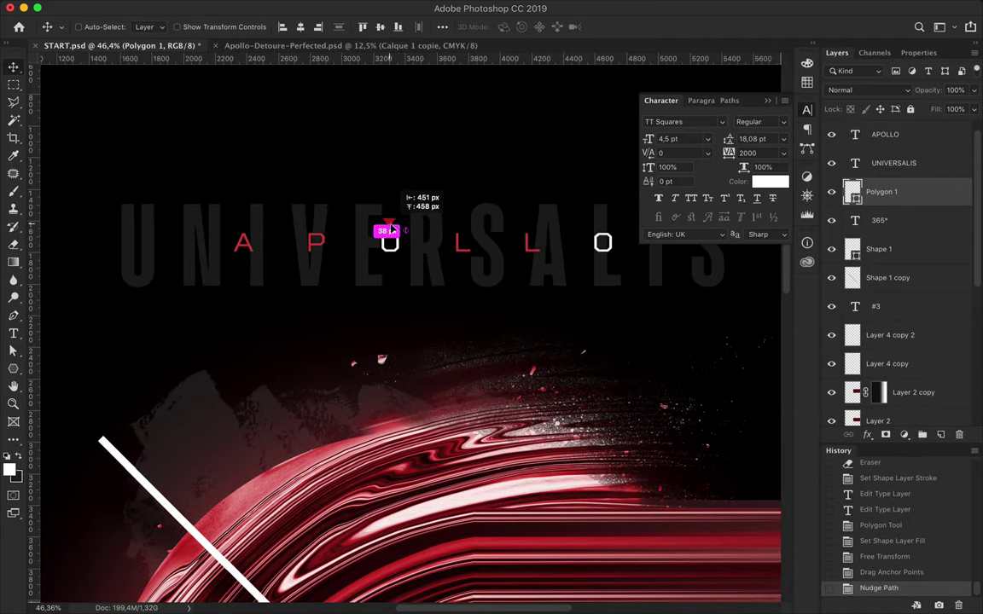
scroll(389, 225, up, 2)
scroll(389, 225, up, 3)
drag(338, 195, 346, 192)
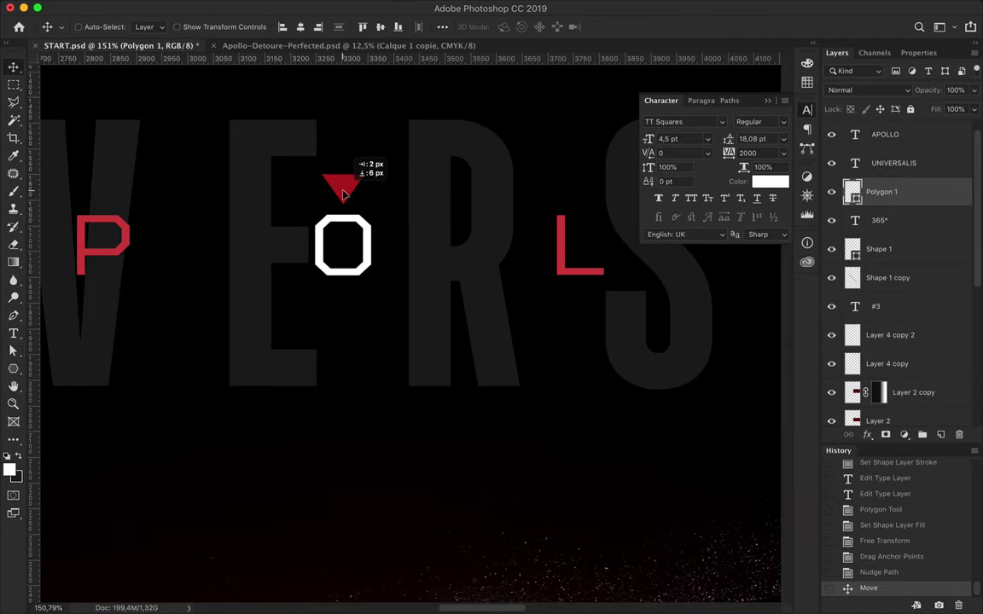
- Copy the triangle above the second O and move both triangle layers above APOLLO
scroll(345, 196, down, 2)
scroll(340, 193, left, 2)
drag(100, 232, 533, 242)
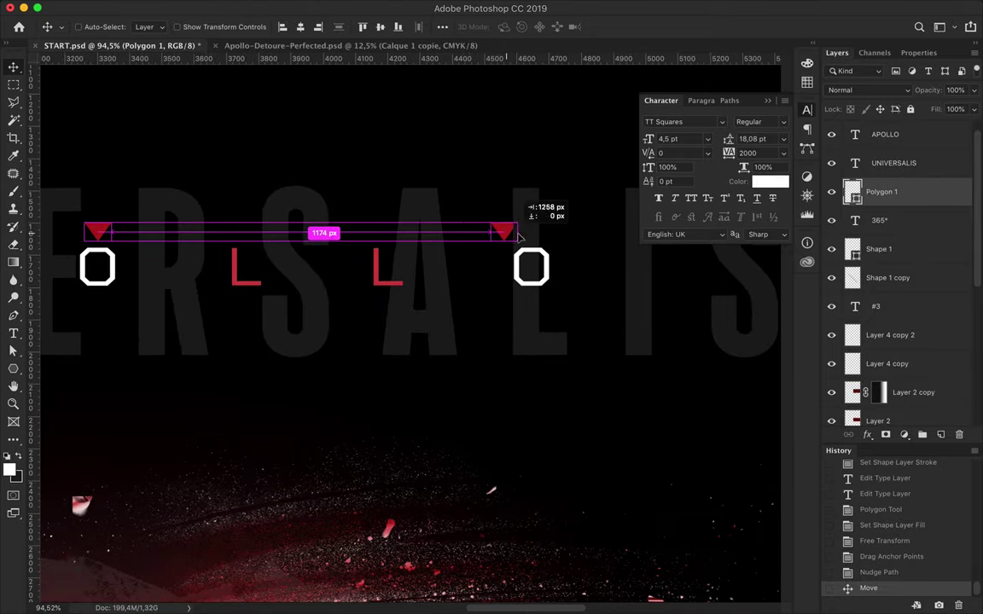
shift+click(881, 221)
drag(883, 207, 879, 151)
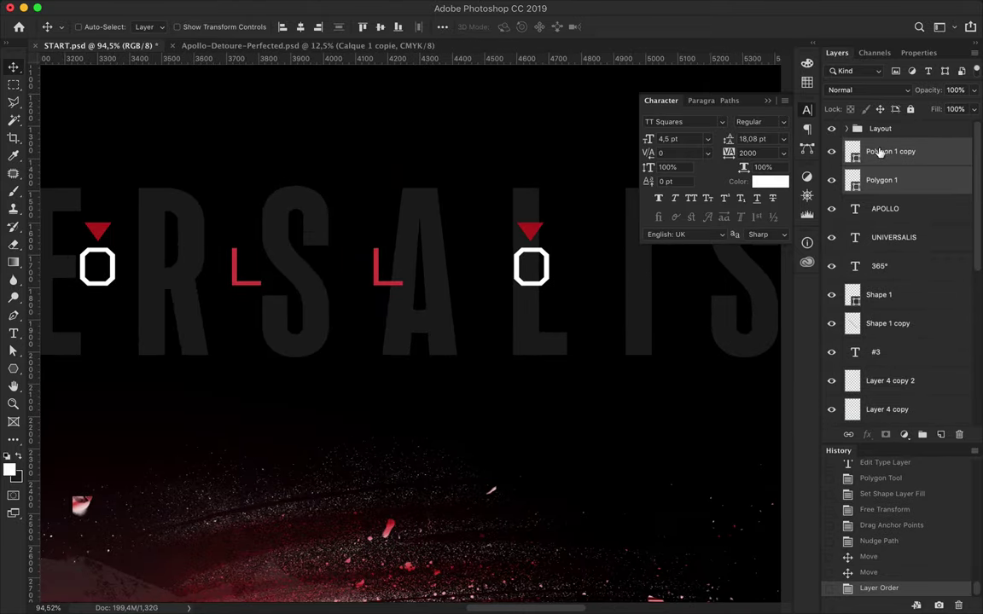
- Copy the first triangle down above the 5 in 365°
scroll(550, 175, down, 2)
scroll(550, 175, left, 2)
scroll(550, 175, down, 5)
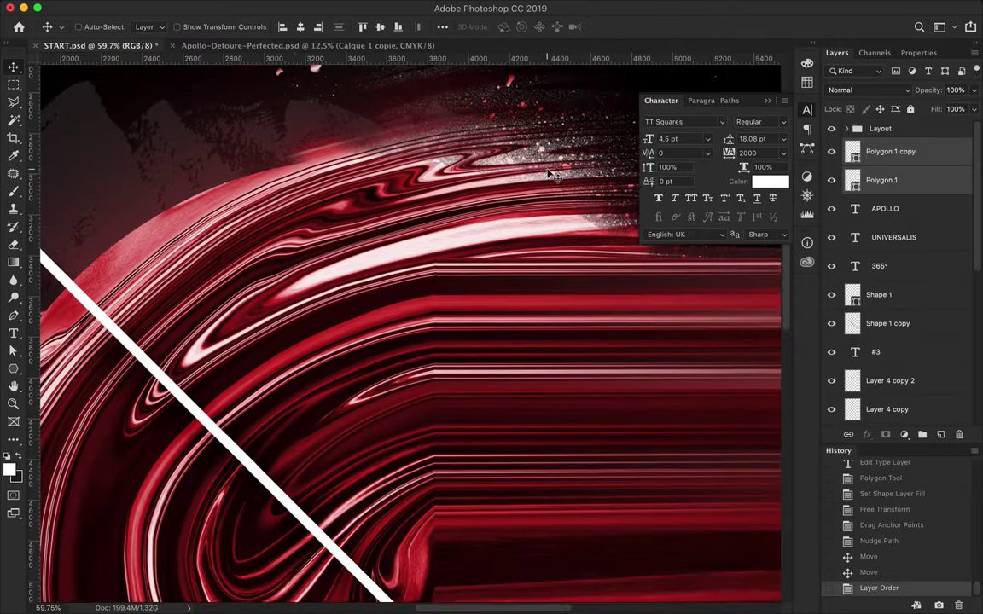
click(937, 187)
scroll(384, 341, up, 3)
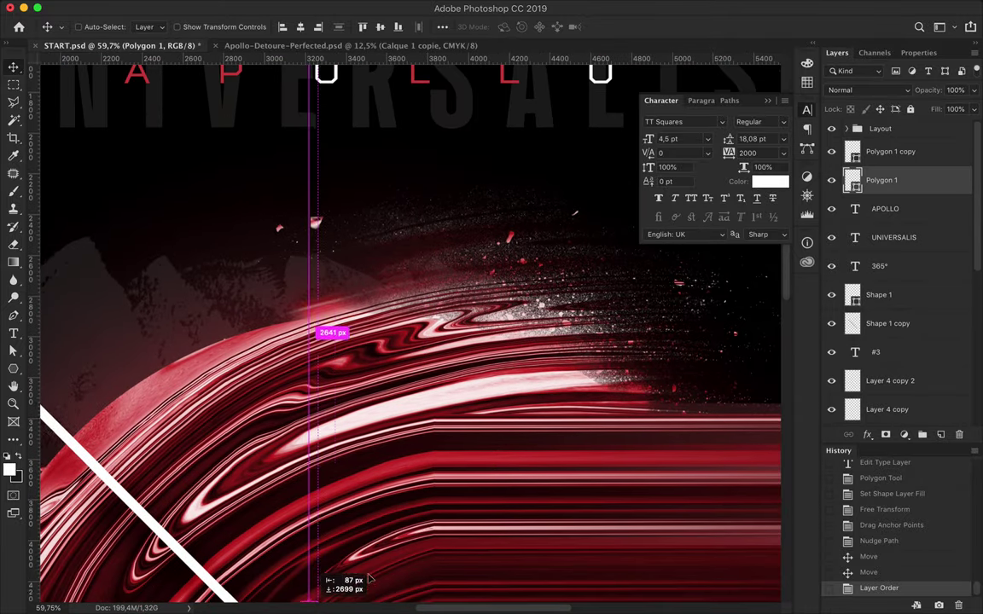
drag(331, 340, 388, 532)
scroll(388, 532, down, 2)
scroll(388, 337, down, 5)
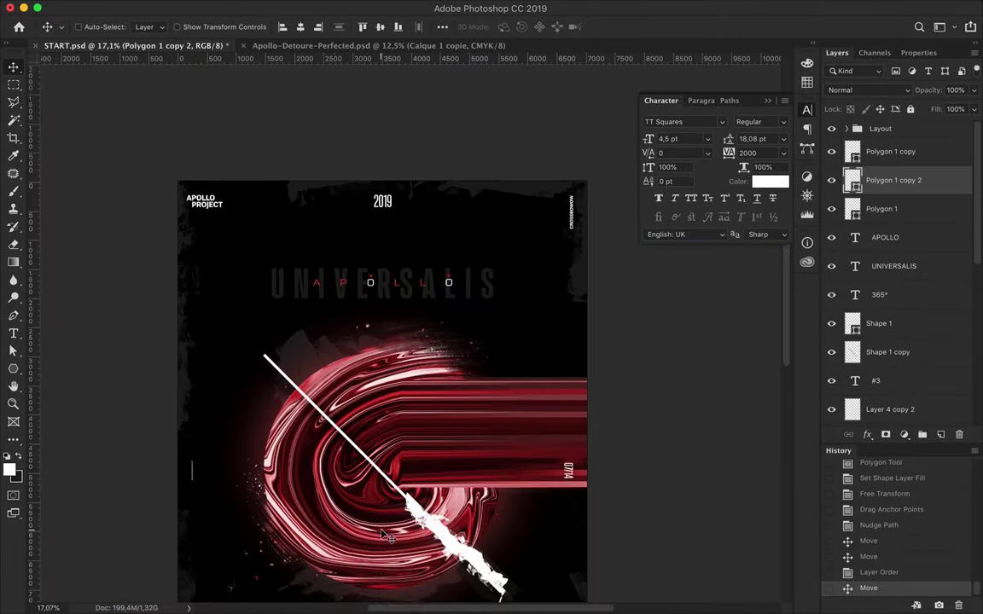
scroll(397, 556, up, 5)
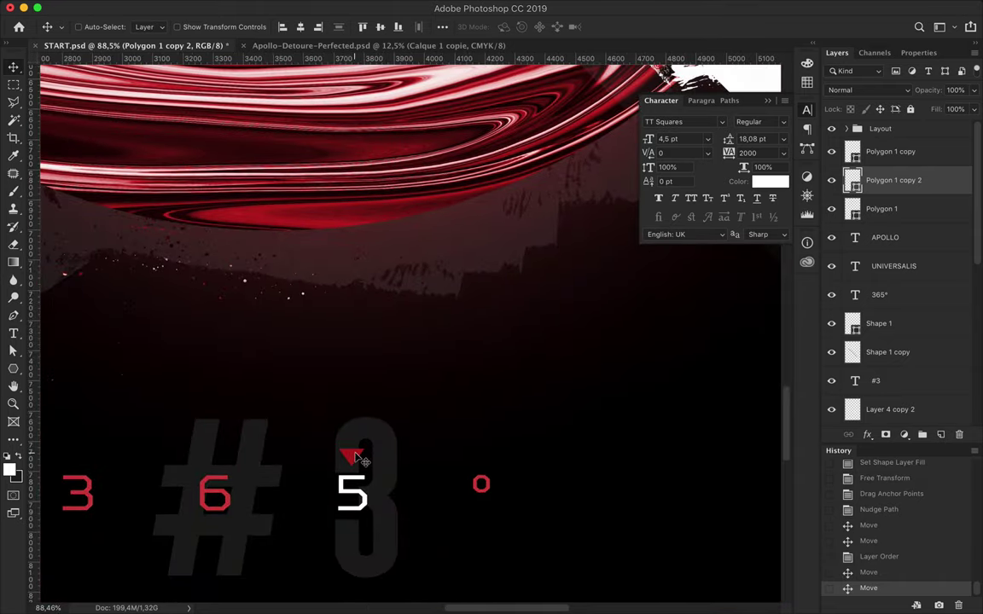
scroll(356, 459, down, 1)
scroll(358, 459, down, 4)
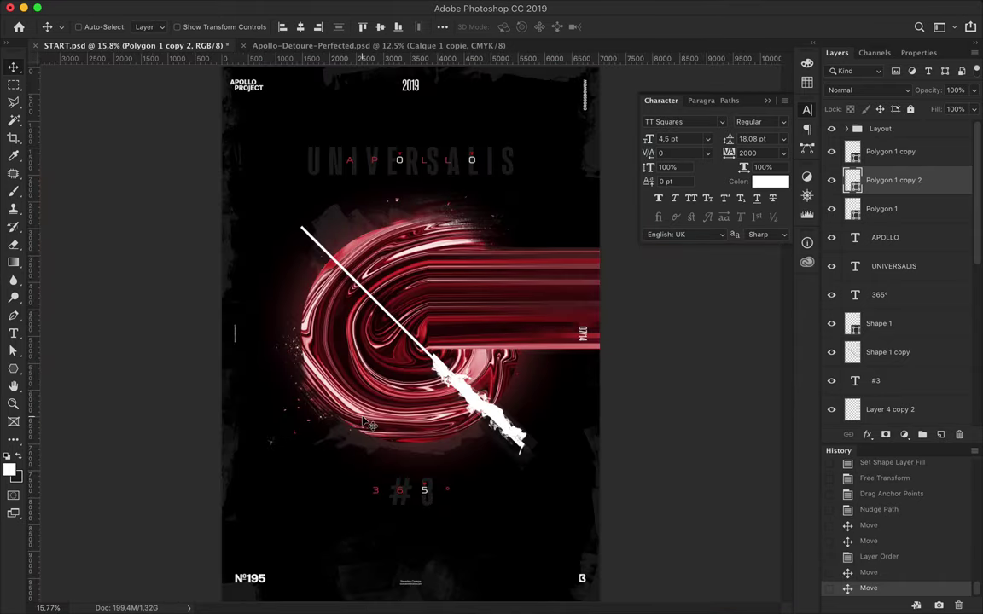
scroll(368, 424, down, 1)
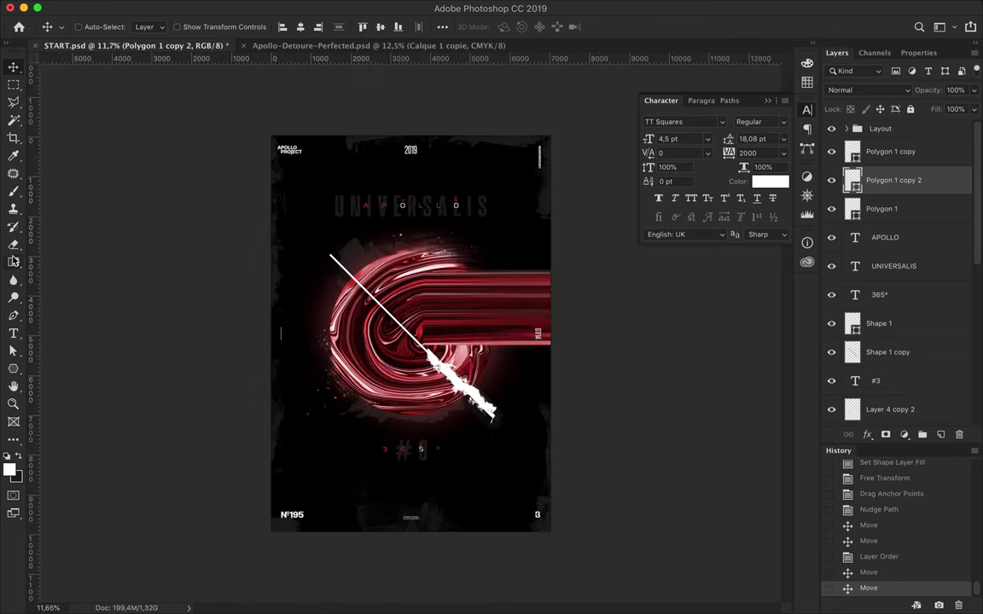
key(t)
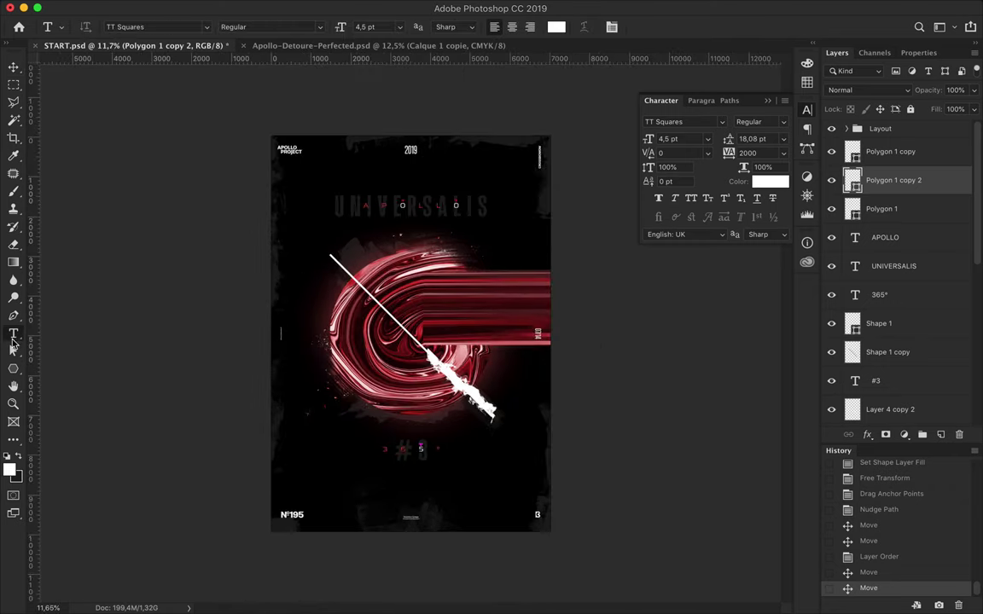
- Set a vertical POSTER text line on the left in Molde Regular at size 44
click(310, 254)
scroll(180, 159, up, 2)
text(POSTER)
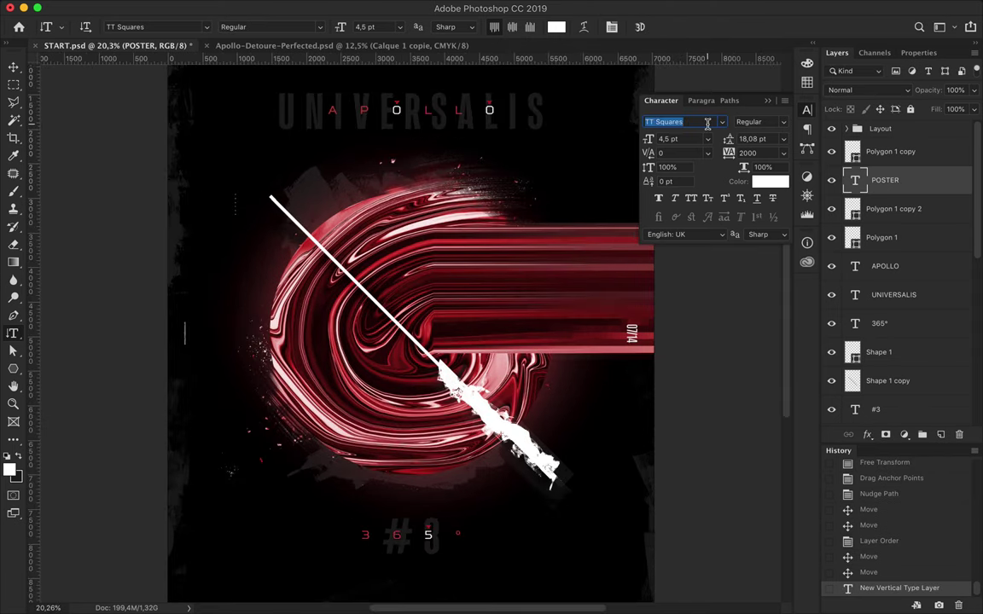
text(Molde)
key(Return)
key(Tab)
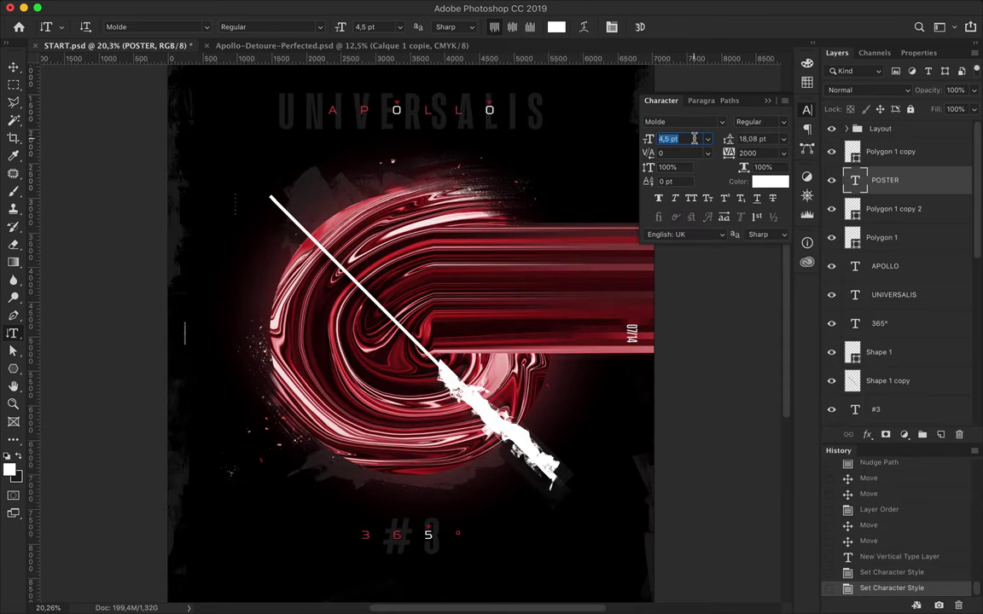
text(544)
key(Return)
key(ctrl+Return)
- Remove the extra horizontal POSTER layer and centre the vertical POSTER down the left side
right_click(13, 333)
click(51, 300)
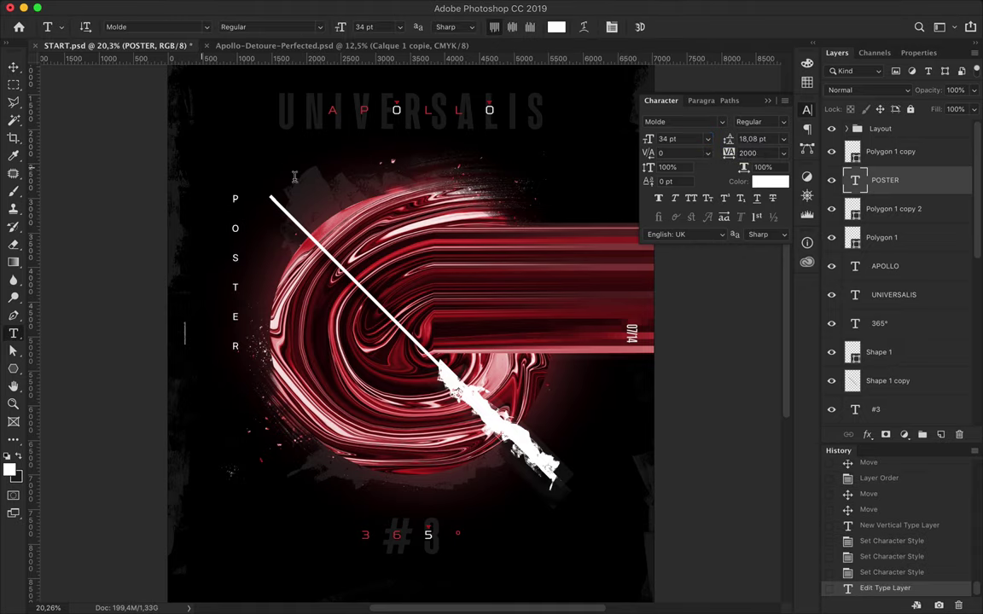
click(201, 164)
text(POSTER)
key(ctrl+Return)
key(v)
key(Delete)
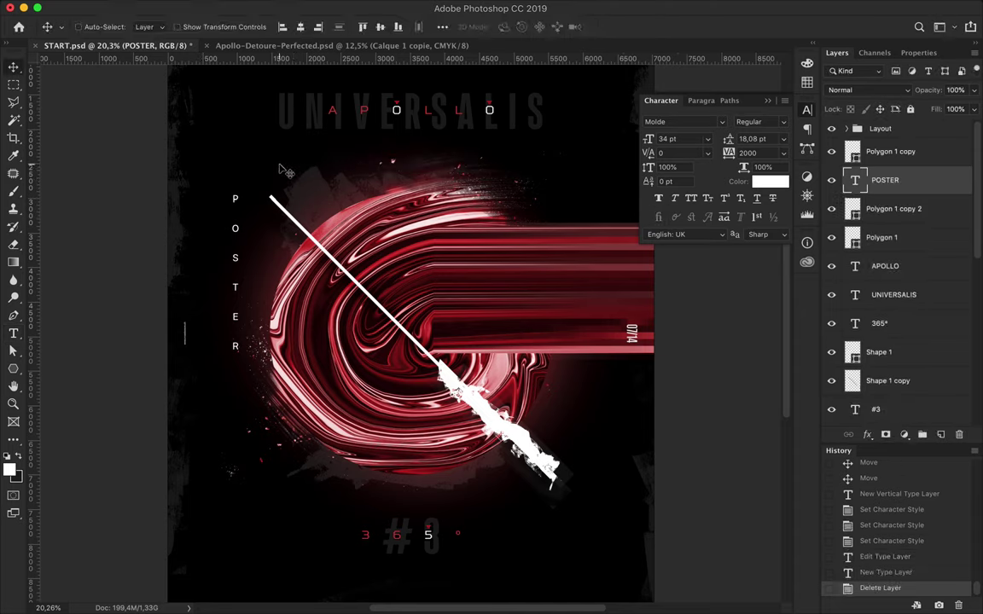
mouse_move(231, 290)
mouse_down()
mouse_move(224, 319)
mouse_move(515, 287)
mouse_up()
click(380, 26)
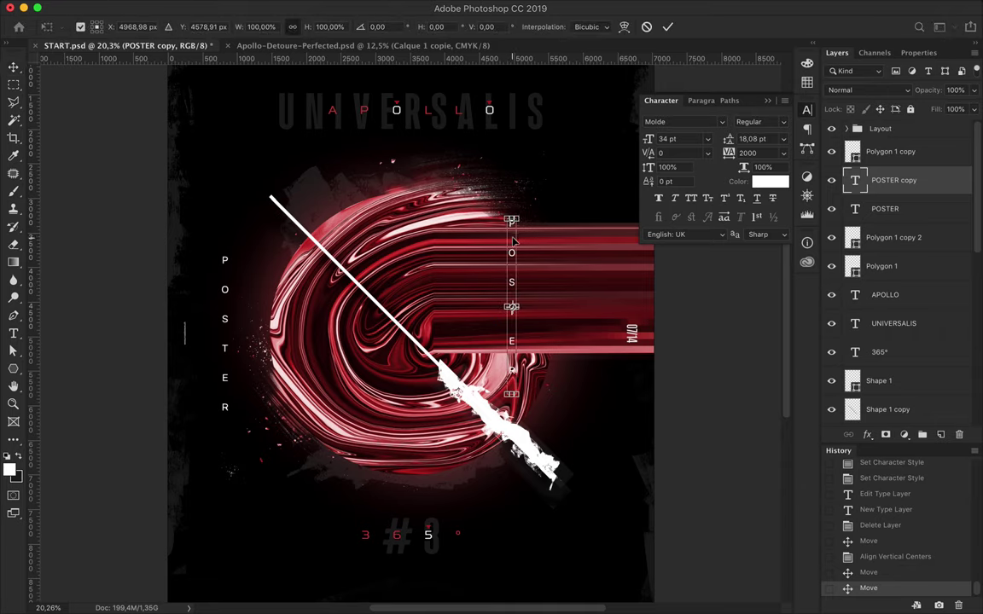
key(t)
key(Delete)
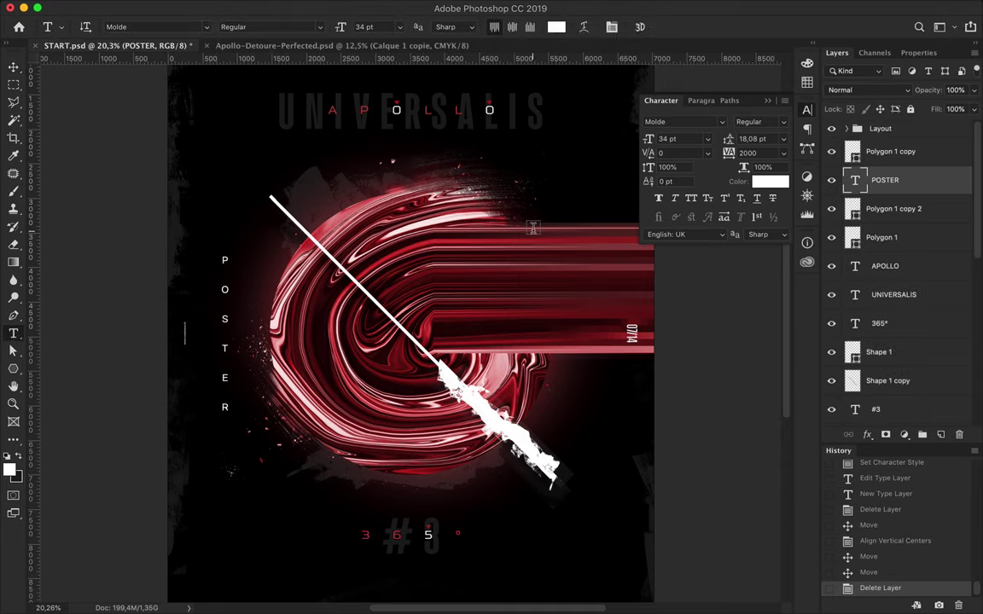
- Add the word CHALLENGE and position it across the red swirl band
click(482, 280)
text(CHALLENGE)
key(ctrl+Return)
key(v)
drag(592, 279, 534, 292)
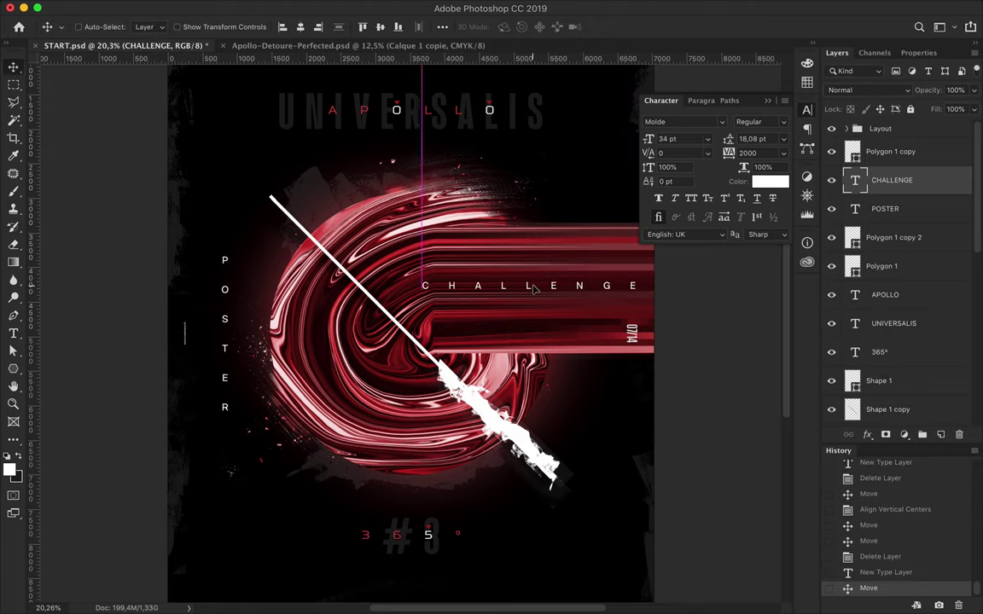
scroll(534, 292, down, 3)
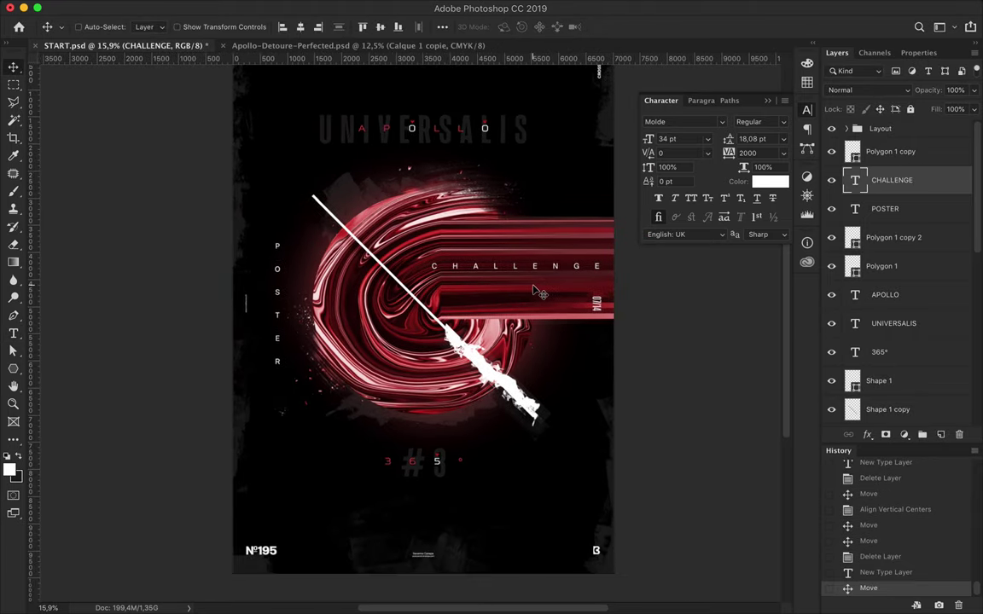
scroll(533, 291, down, 1)
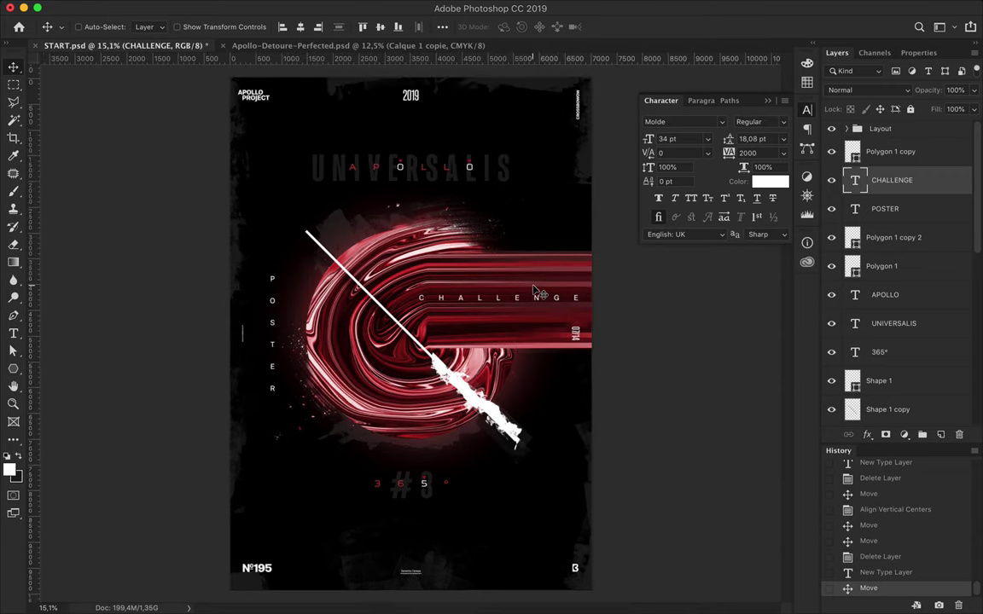
scroll(915, 279, down, 5)
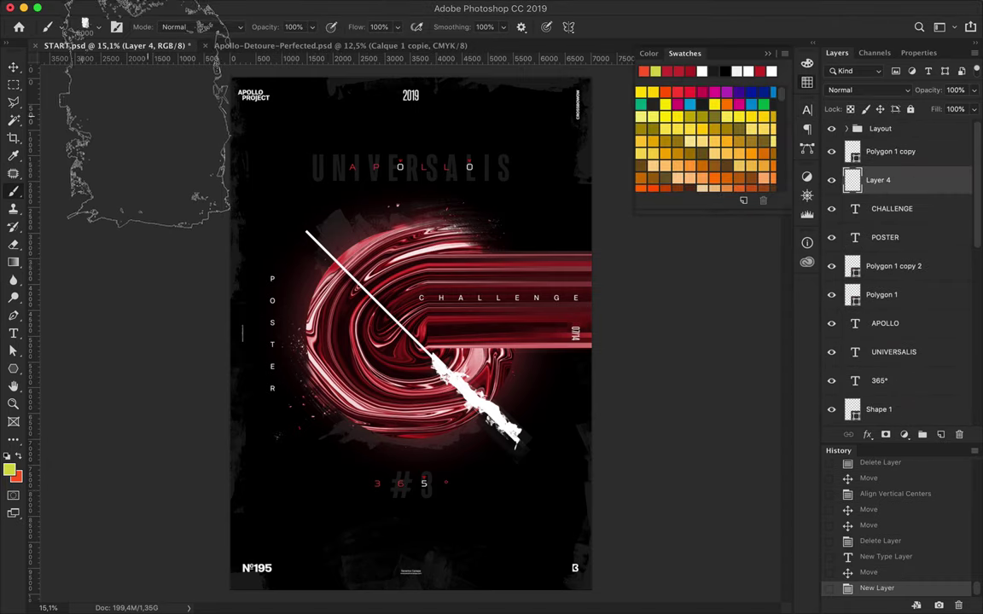
- Paint two large red-orange textured brush stamps over the poster's centre
key(x)
click(426, 316)
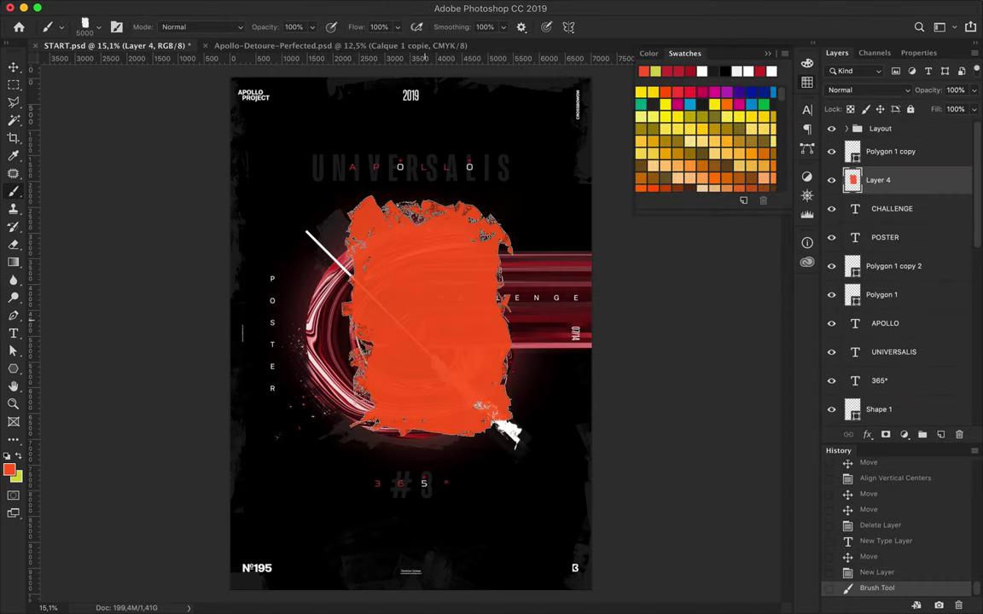
click(495, 358)
key(v)
- Delete most of the orange blob with a rectangular selection, leaving a thin strip
key(m)
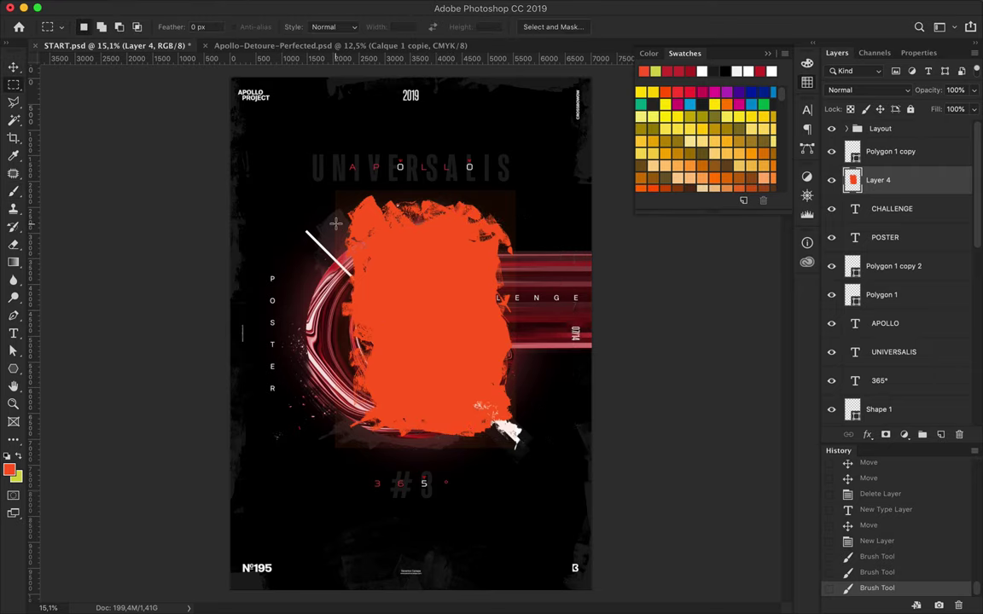
drag(568, 472, 573, 533)
key(Delete)
key(ctrl+d)
key(v)
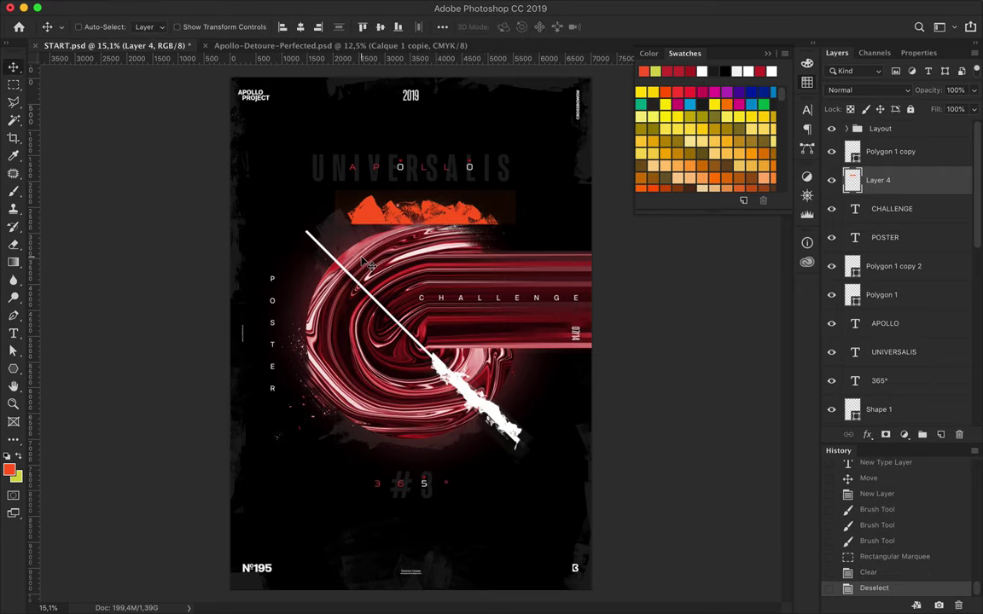
scroll(367, 265, up, 3)
scroll(367, 264, down, 2)
key(e)
scroll(322, 269, down, 2)
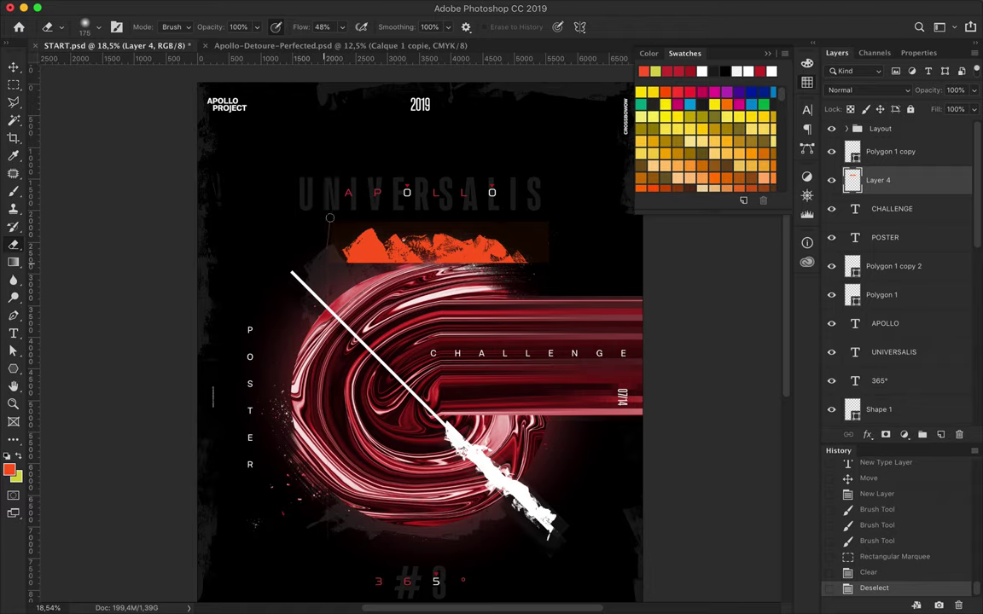
- Erase ragged bits along the orange strip's left end and top edge
drag(336, 240, 326, 293)
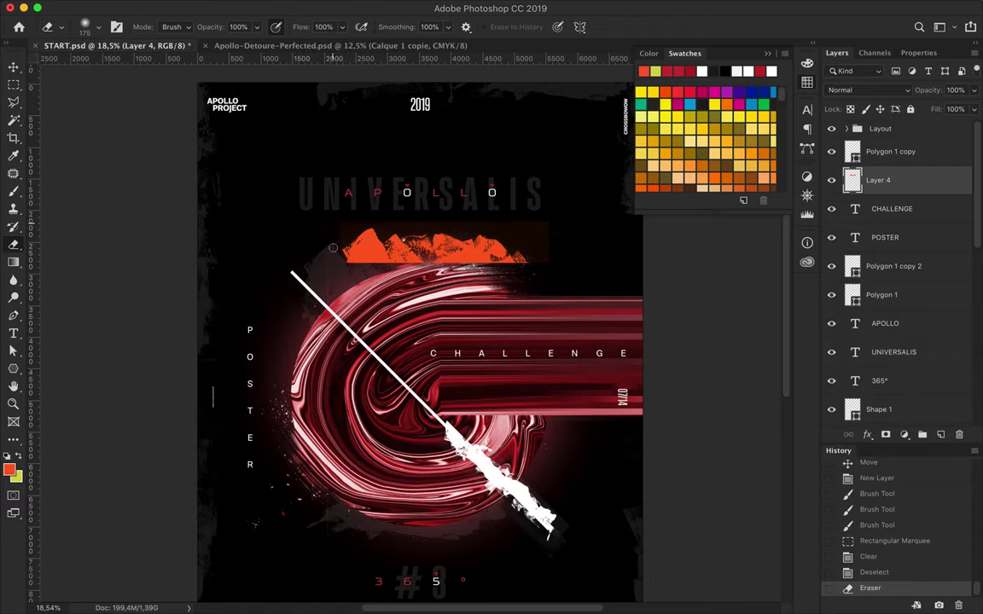
scroll(328, 245, up, 3)
drag(290, 237, 315, 237)
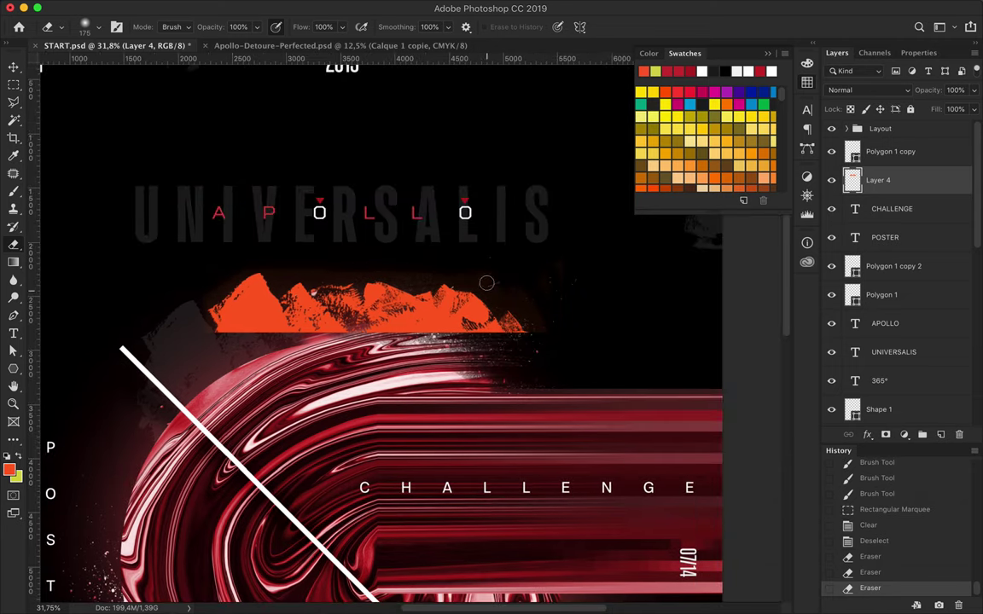
key(w)
click(252, 314)
key(ctrl+d)
click(219, 340)
scroll(218, 339, down, 2)
key(e)
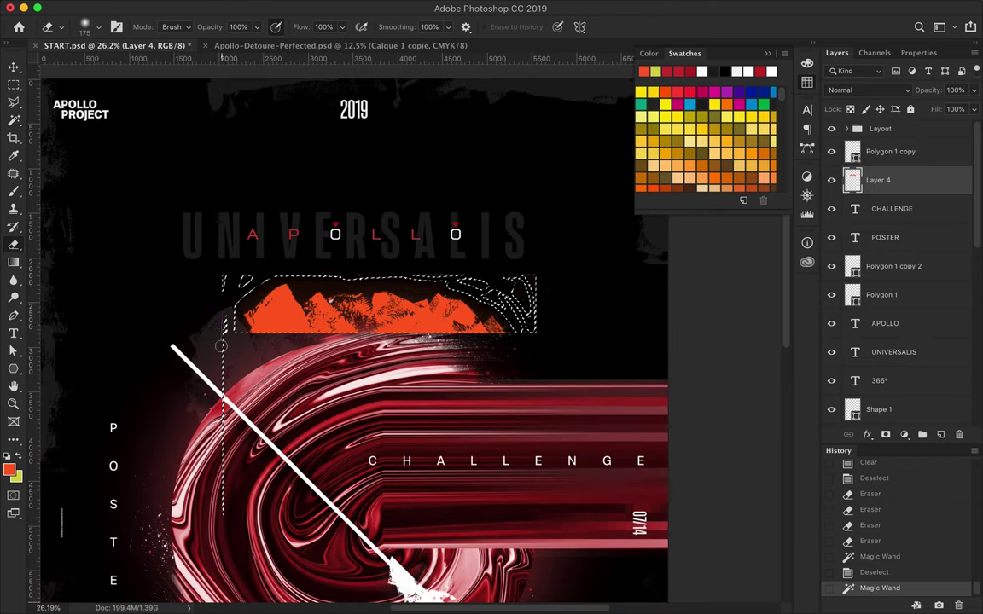
click(225, 513)
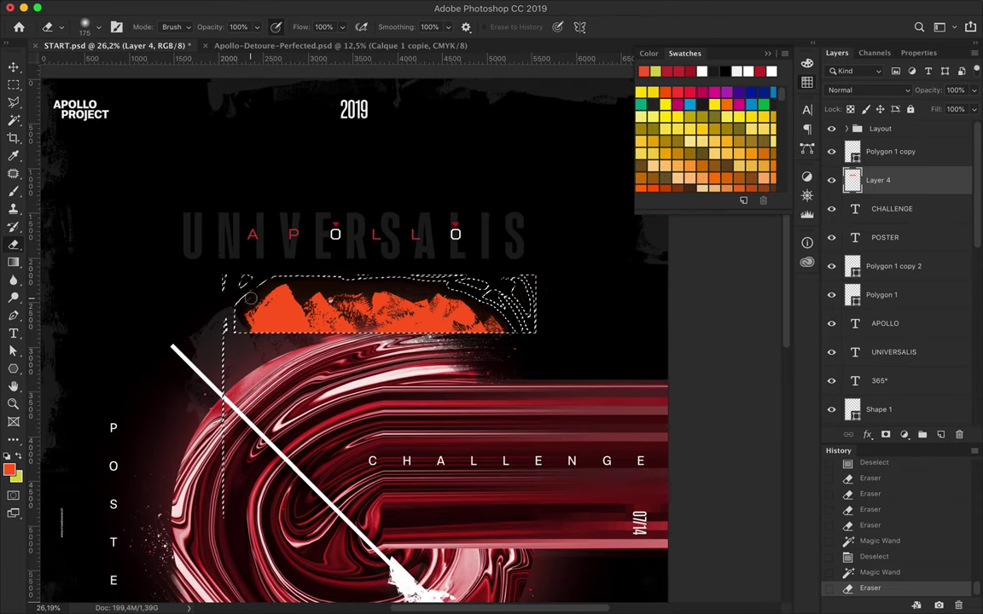
click(289, 276)
drag(288, 276, 459, 281)
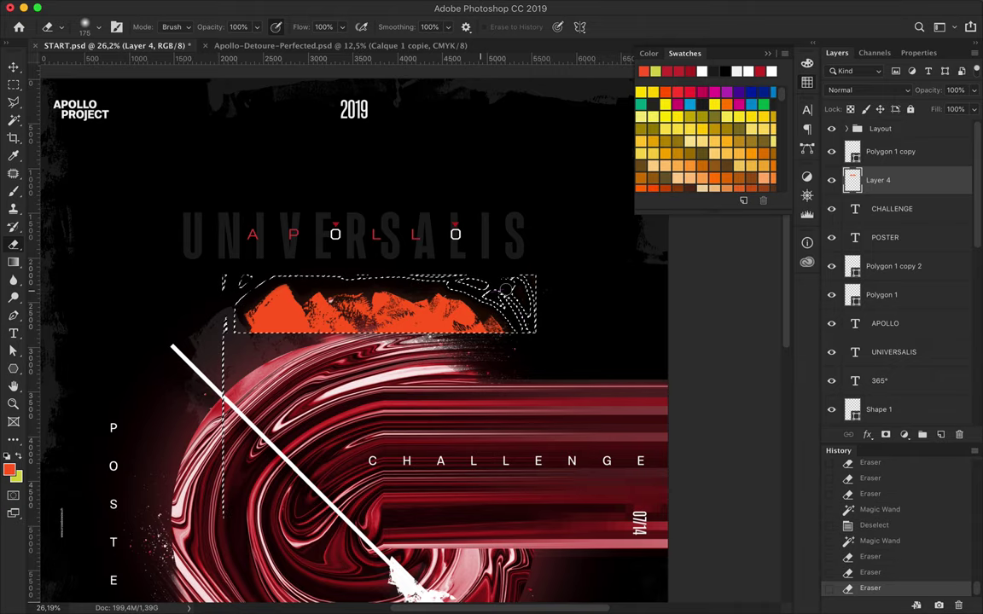
mouse_move(509, 274)
mouse_down()
mouse_move(436, 284)
mouse_move(478, 282)
mouse_up()
- Select the strip's pixels, invert the selection, and delete the leftover paint around it
ctrl+click(853, 180)
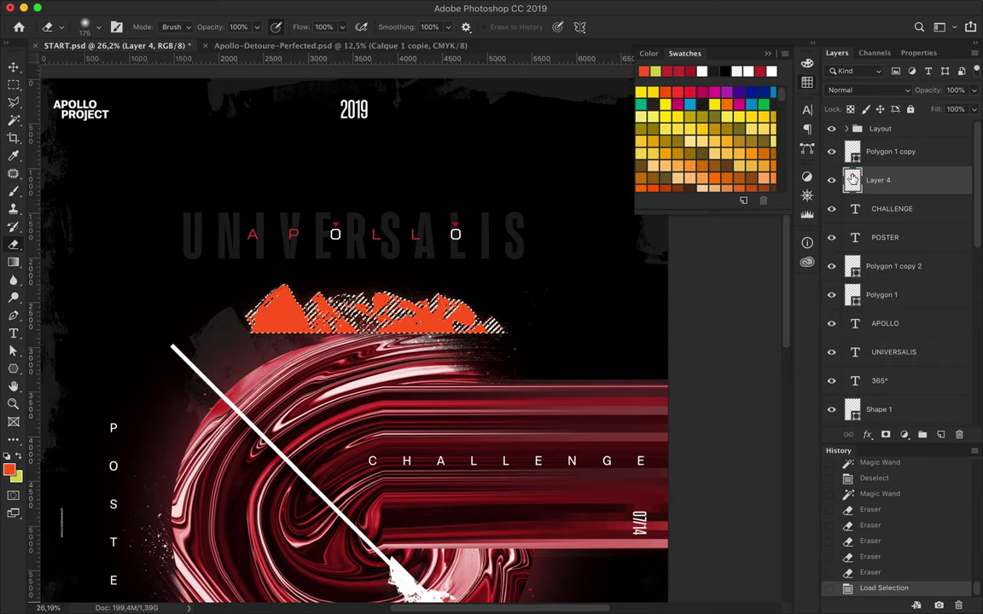
key(ctrl+shift+i)
key(Delete)
key(ctrl+d)
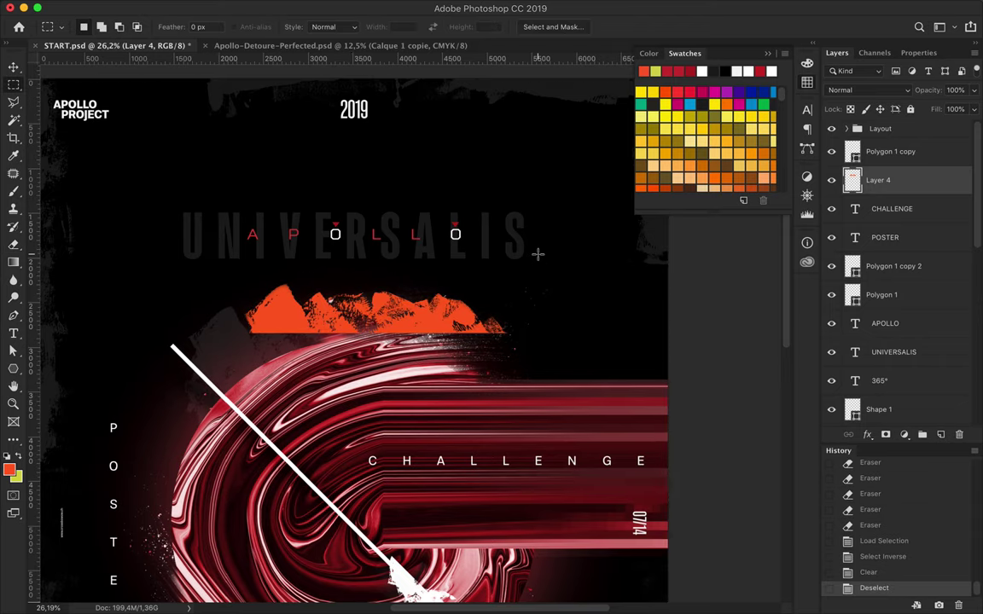
key(v)
scroll(424, 235, down, 3)
scroll(385, 186, down, 3)
scroll(386, 186, down, 3)
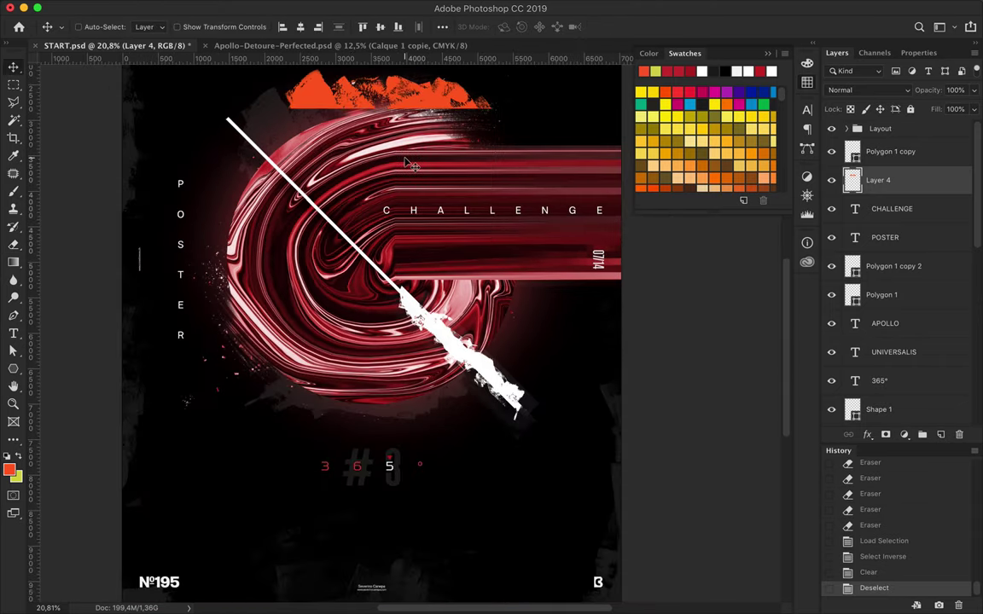
- Wipe stray orange remnants off the swirl with a larger eraser
key(e)
click(99, 27)
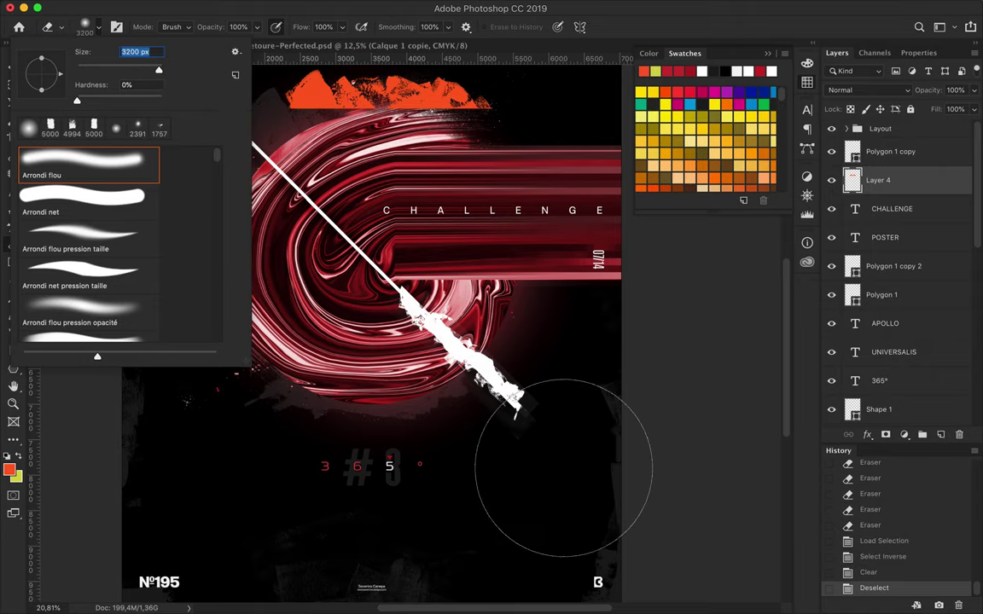
key(Return)
mouse_move(209, 285)
mouse_down()
mouse_move(171, 226)
mouse_move(170, 205)
mouse_up()
drag(418, 117, 405, 183)
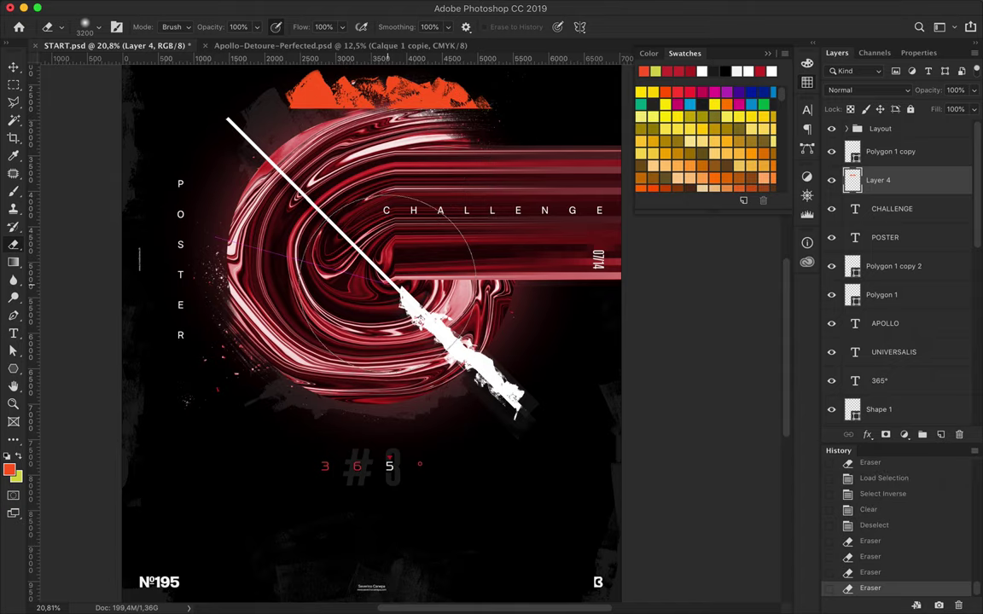
drag(405, 184, 410, 141)
- Rotate the orange strip 45° and move it onto the white diagonal
key(v)
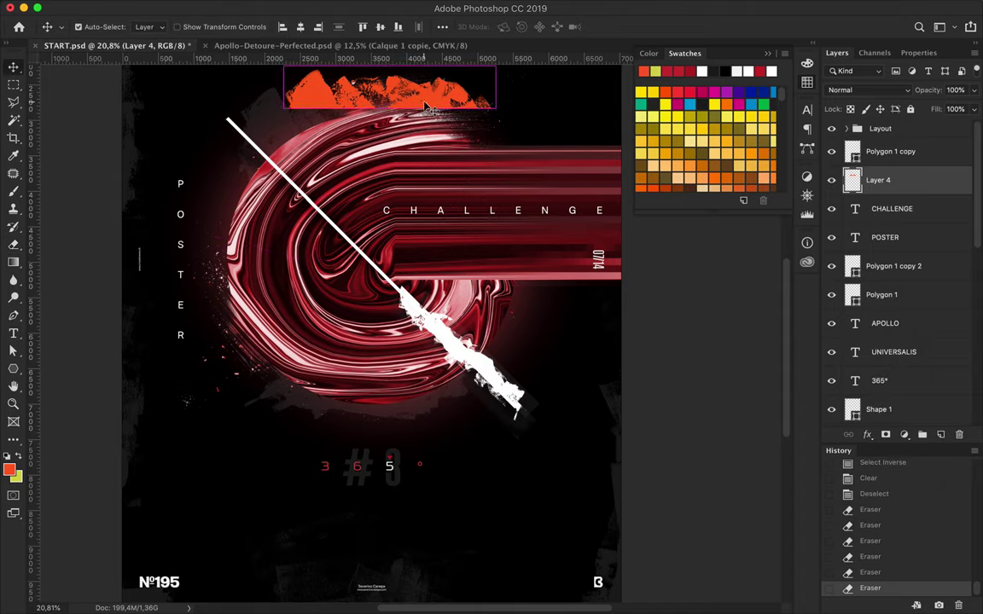
key(ctrl+t)
drag(501, 113, 482, 170)
drag(414, 88, 420, 287)
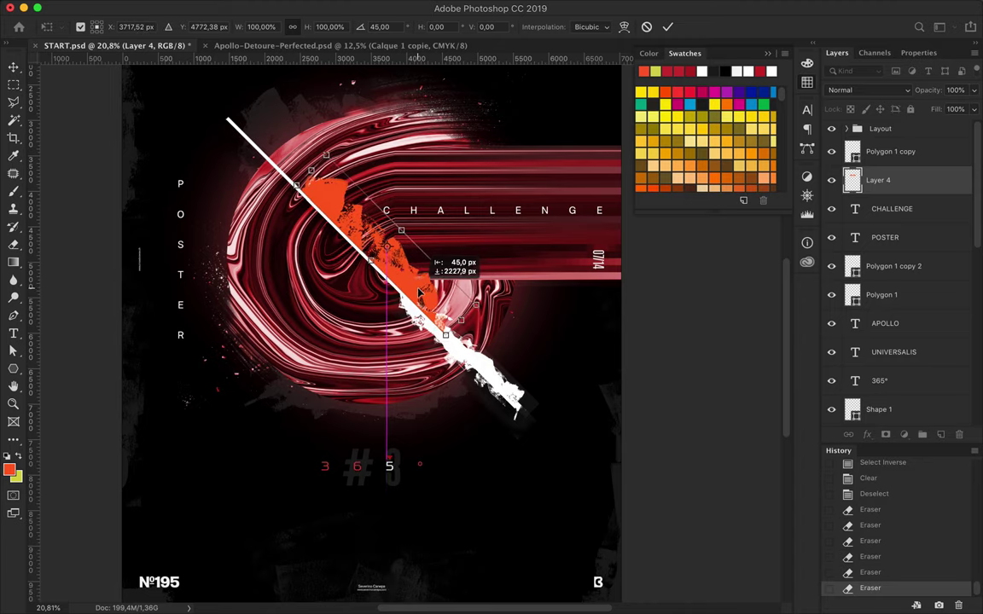
- Move Layer 4 down the stack to sit beneath the #3 layer
drag(913, 184, 903, 337)
scroll(900, 256, down, 3)
drag(900, 233, 894, 358)
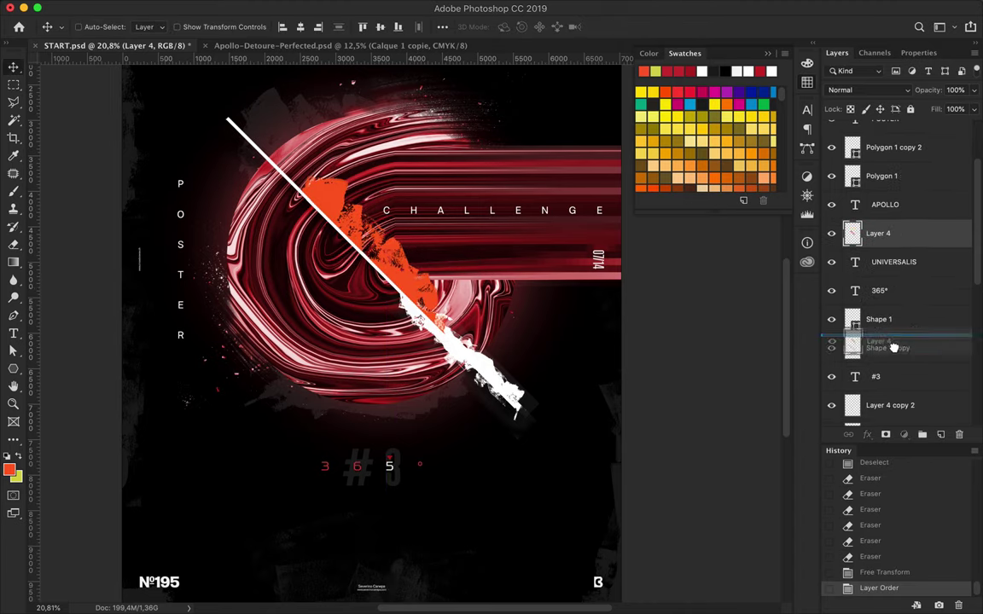
scroll(887, 273, down, 3)
mouse_move(887, 268)
mouse_down()
mouse_move(881, 328)
mouse_move(880, 211)
mouse_up()
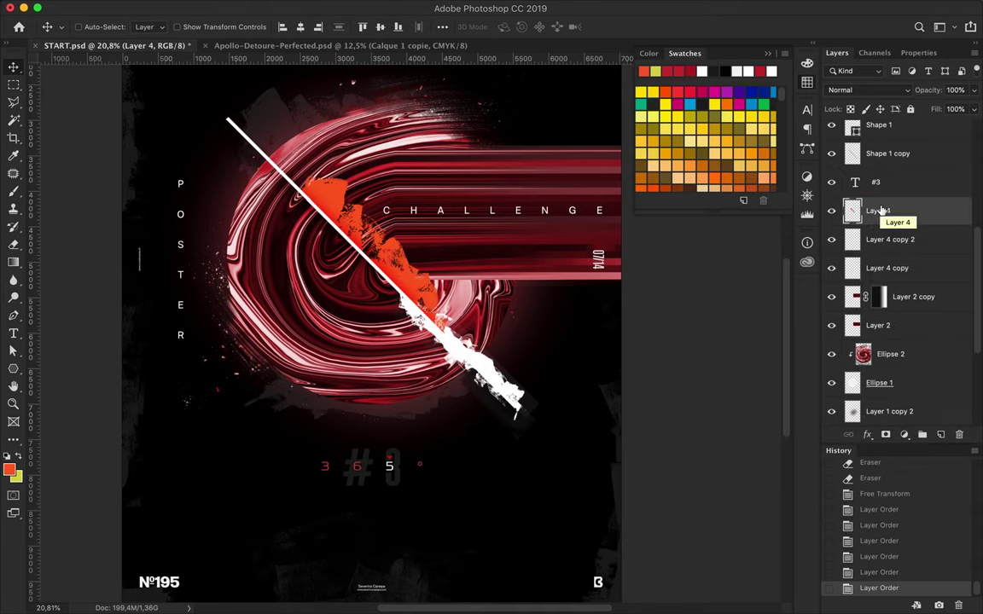
scroll(563, 265, down, 1)
- Shrink the orange strip to about 62%
key(ctrl+t)
mouse_move(565, 261)
mouse_down()
mouse_move(381, 261)
mouse_move(396, 282)
mouse_up()
key(Return)
scroll(480, 308, down, 2)
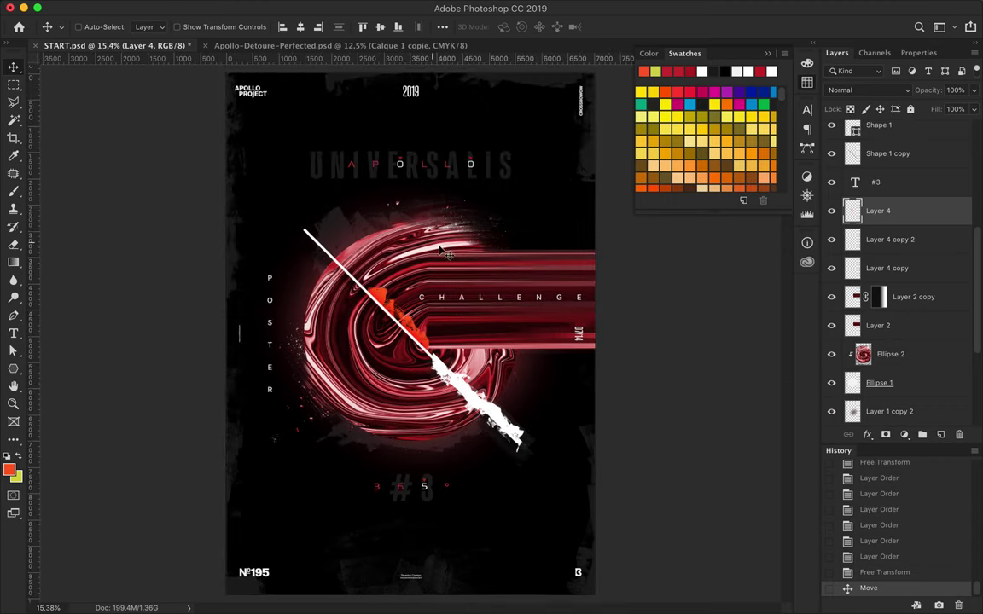
- On a new layer, stamp a large textured yellow brush over the swirl
click(940, 434)
key(b)
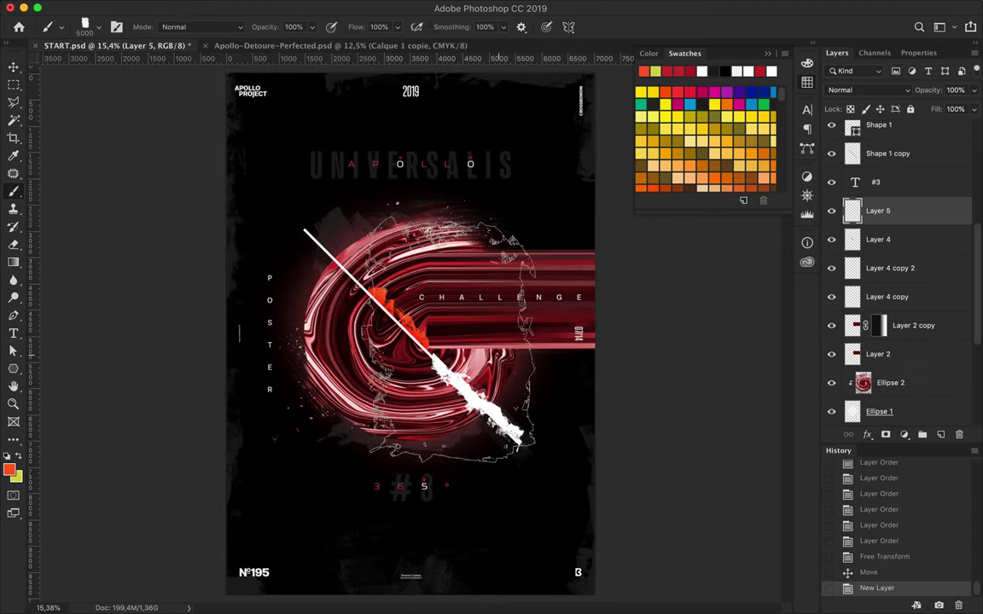
click(84, 27)
click(83, 205)
key(x)
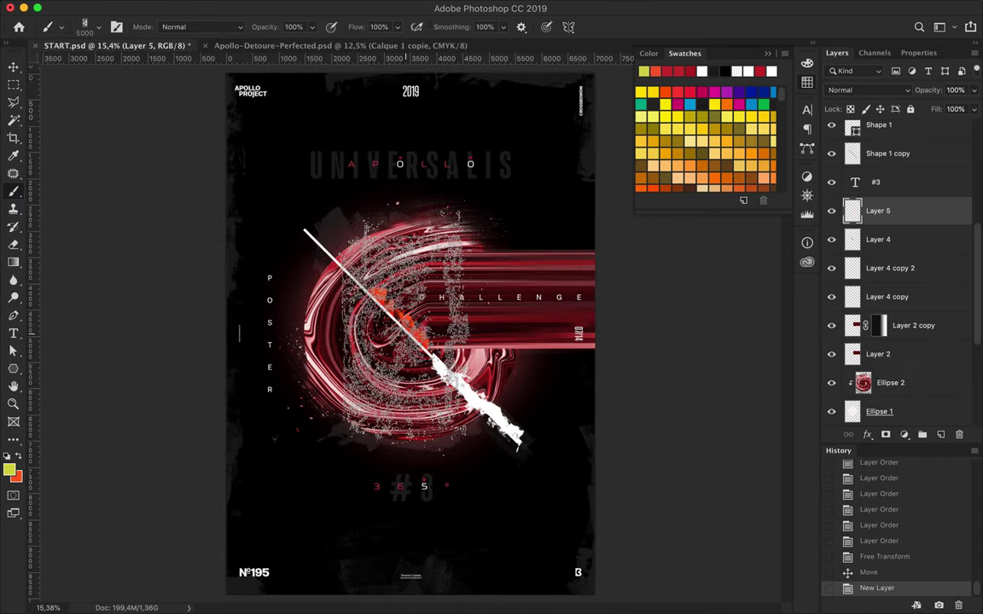
click(401, 320)
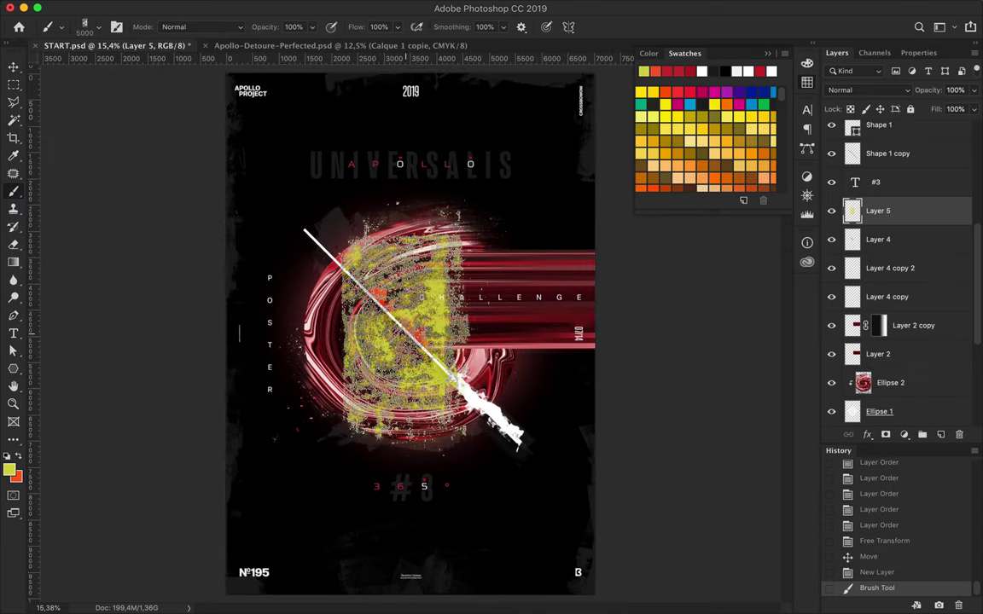
- Delete everything outside the painted yellow strokes
ctrl+click(852, 211)
key(ctrl+shift+i)
key(m)
key(Delete)
key(ctrl+d)
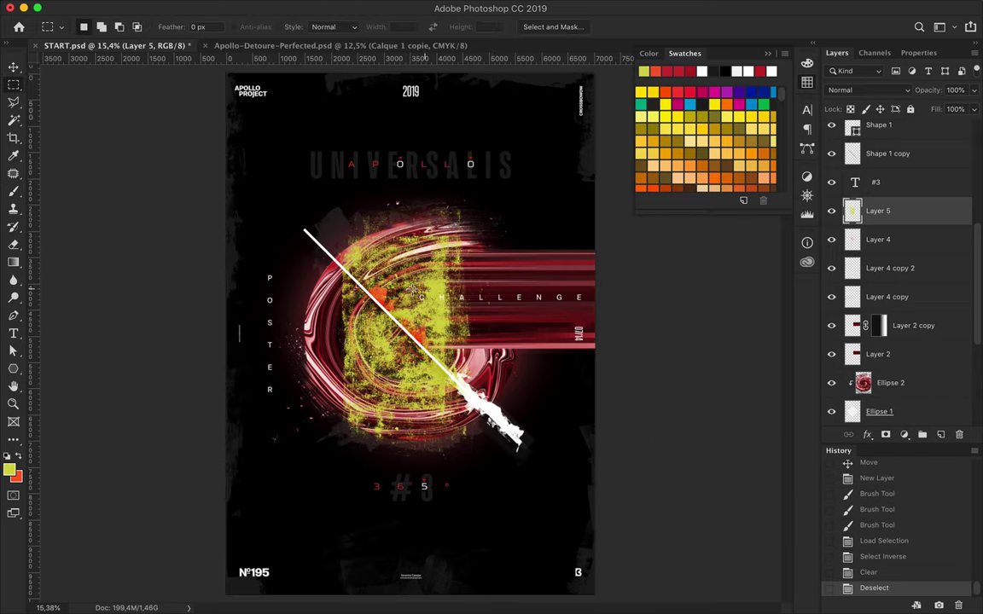
- Delete the lower parts of the yellow strokes with two rectangular selections
drag(294, 256, 516, 499)
key(Delete)
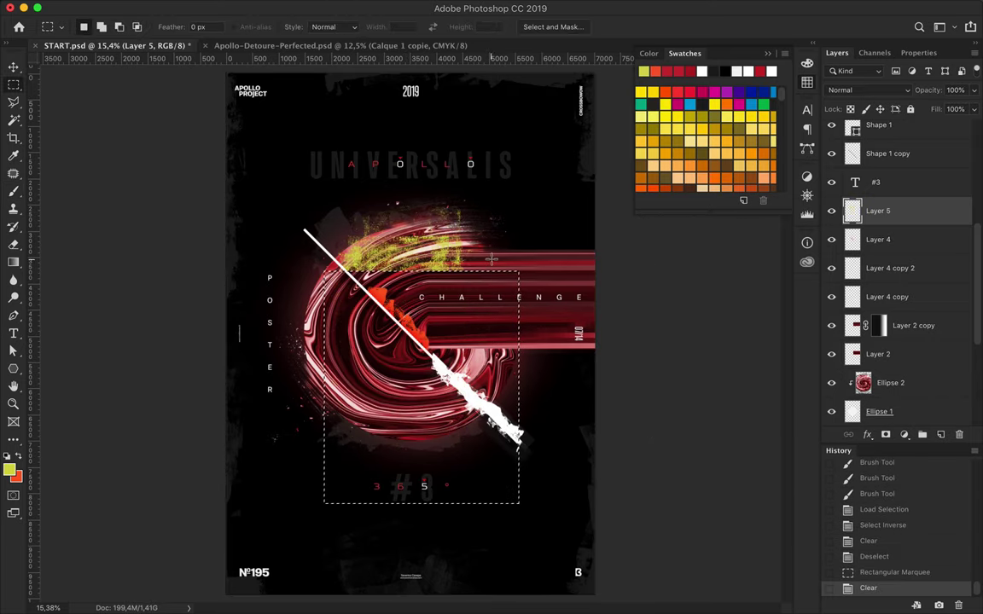
key(ctrl+d)
key(v)
key(m)
drag(250, 277, 673, 530)
key(Delete)
key(ctrl+d)
- Rotate the yellow strokes 45° and move Layer 5 beneath Layer 4
key(ctrl+t)
mouse_move(353, 233)
mouse_down()
mouse_move(371, 220)
mouse_move(401, 293)
mouse_up()
key(Return)
drag(879, 239, 888, 247)
scroll(783, 261, up, 2)
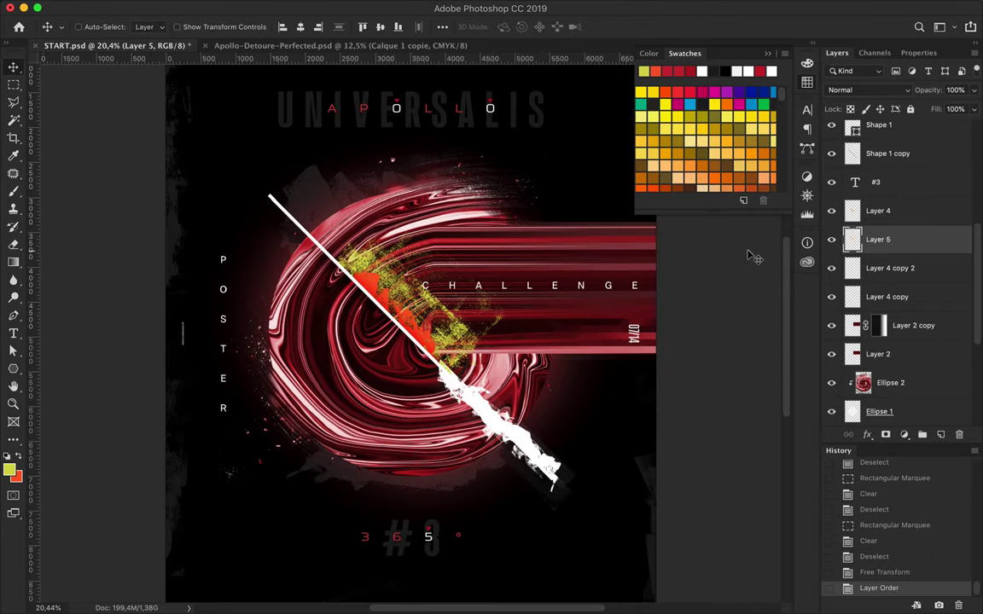
- Shrink the yellow strokes to about 61%, place them on the diagonal, and restack above Layer 4
key(ctrl+t)
drag(512, 184, 447, 200)
drag(392, 282, 427, 317)
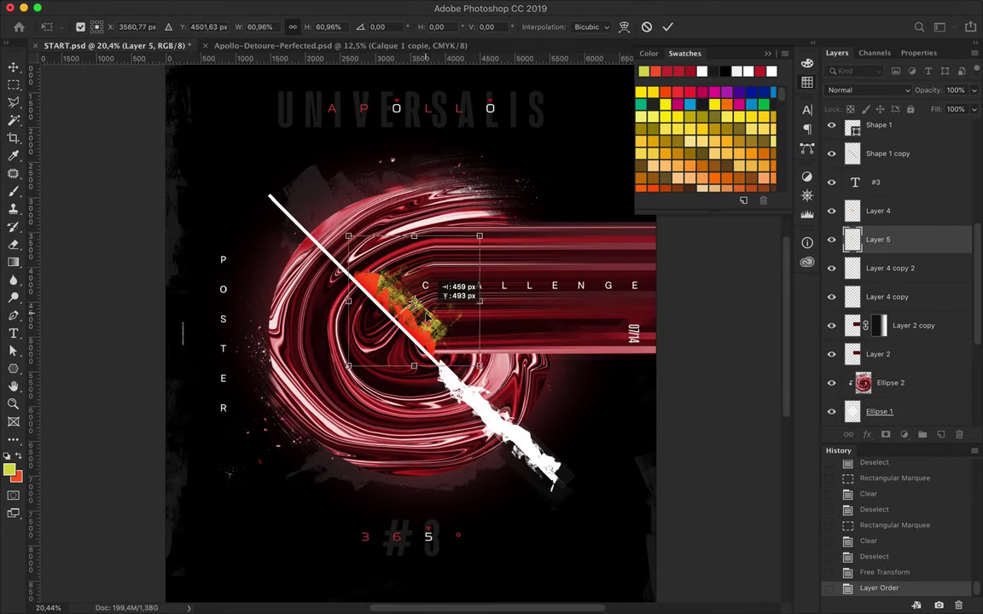
key(Return)
mouse_move(878, 240)
mouse_down()
mouse_move(903, 280)
mouse_move(895, 209)
mouse_up()
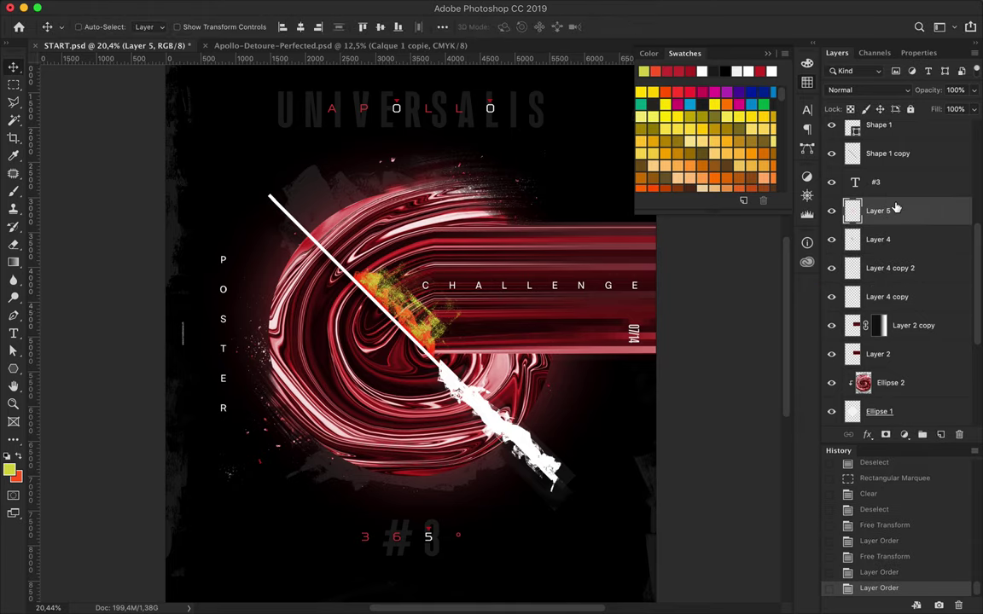
drag(435, 326, 427, 320)
- Set Layer 5's blend mode to Overlay
click(867, 89)
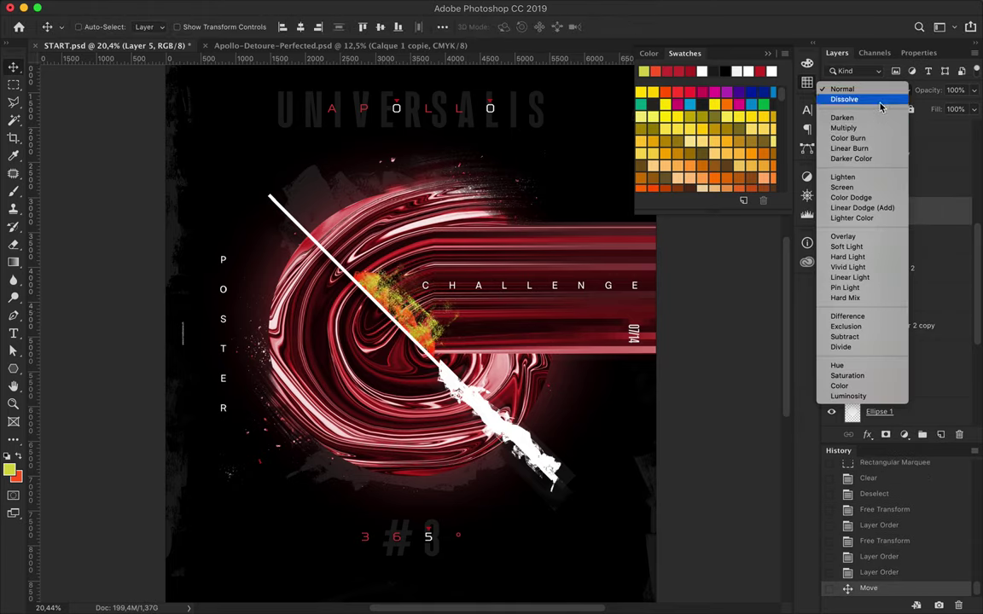
click(867, 240)
scroll(504, 340, down, 2)
scroll(509, 336, down, 2)
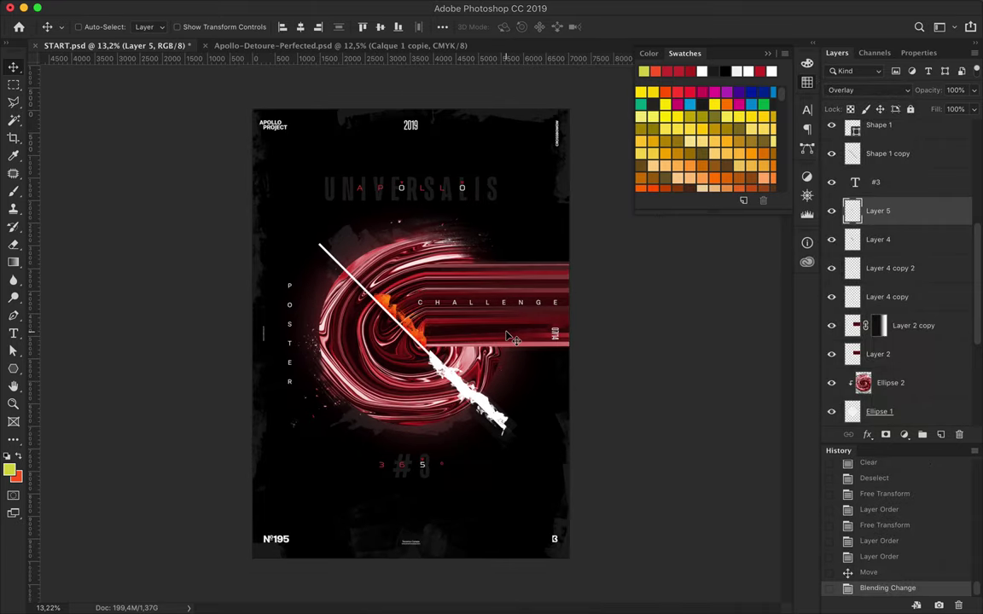
scroll(510, 338, down, 2)
scroll(513, 333, down, 1)
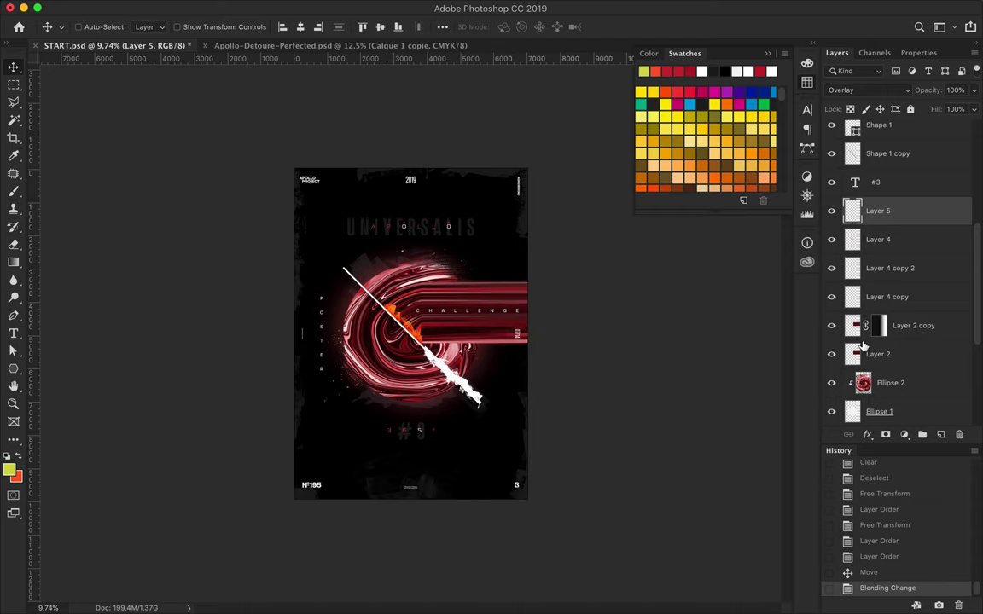
- Copy a horizontal swirl band onto new Layer 6 and delete the full swirl layer
drag(863, 349, 887, 401)
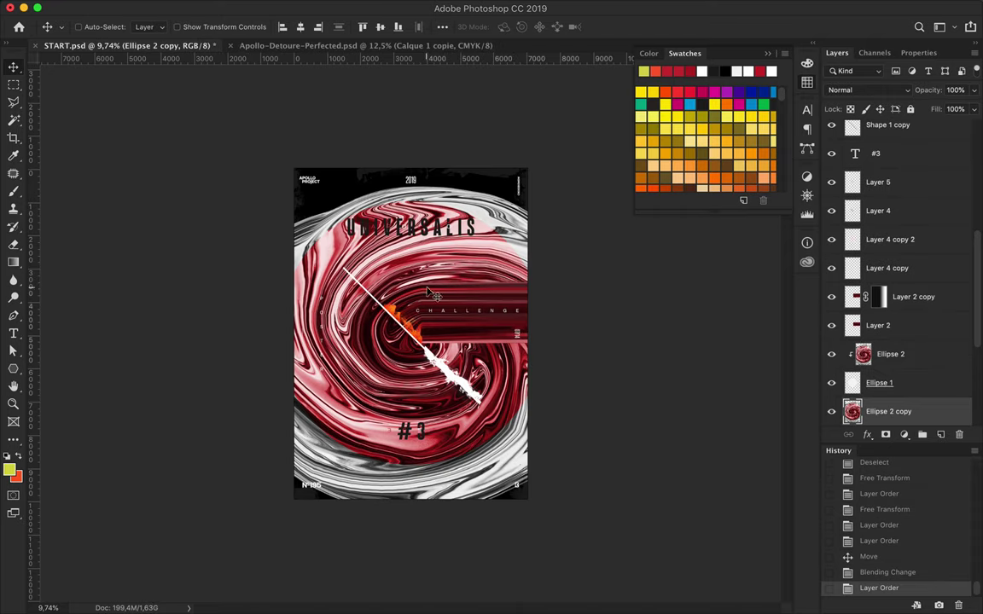
scroll(926, 364, down, 1)
key(m)
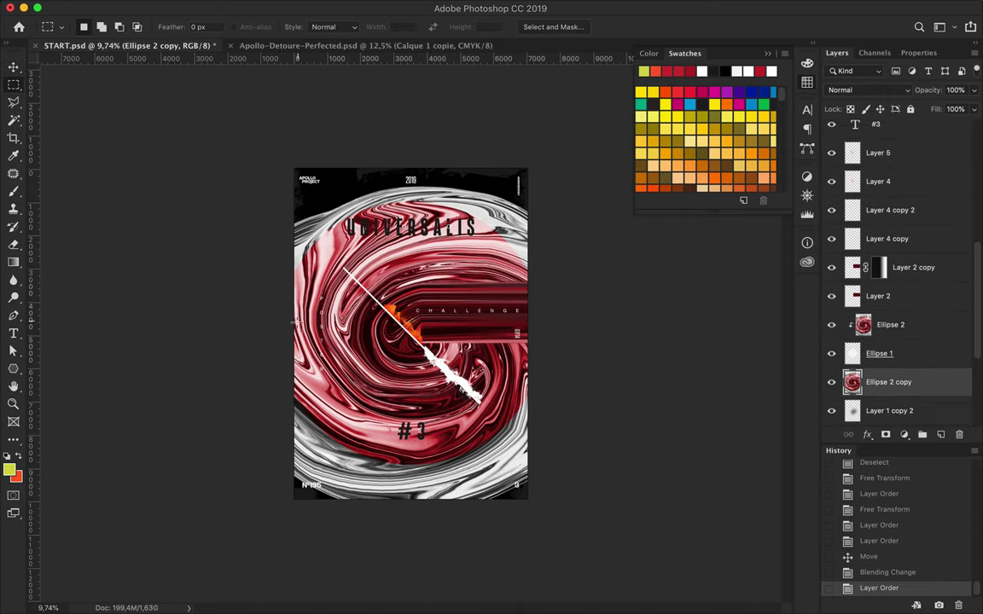
drag(297, 322, 512, 341)
key(ctrl+c)
key(ctrl+v)
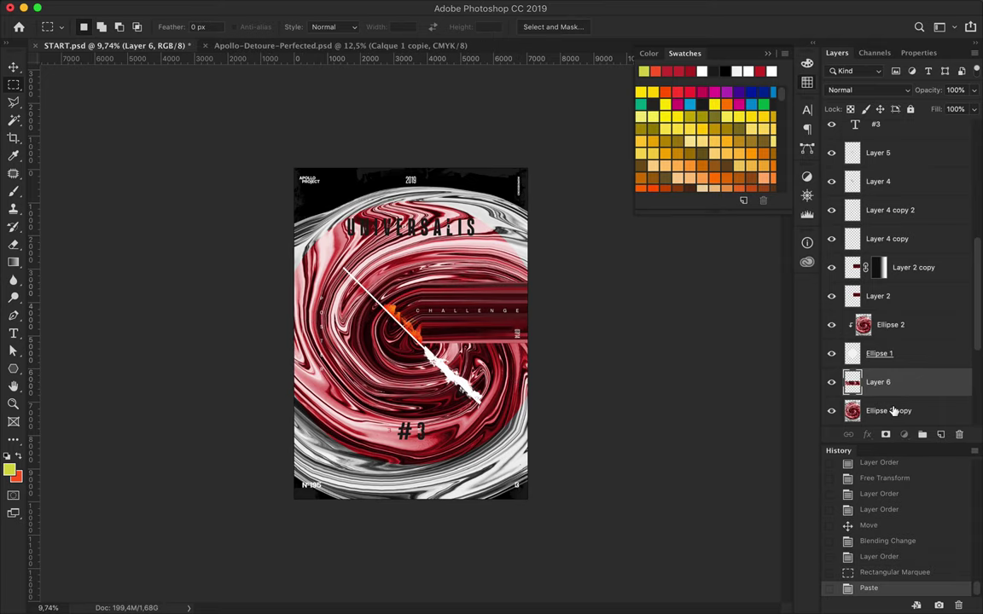
click(892, 411)
key(Delete)
key(v)
- Clear the swirl below the red band, then undo the clearing on the band layer
key(ctrl+plus)
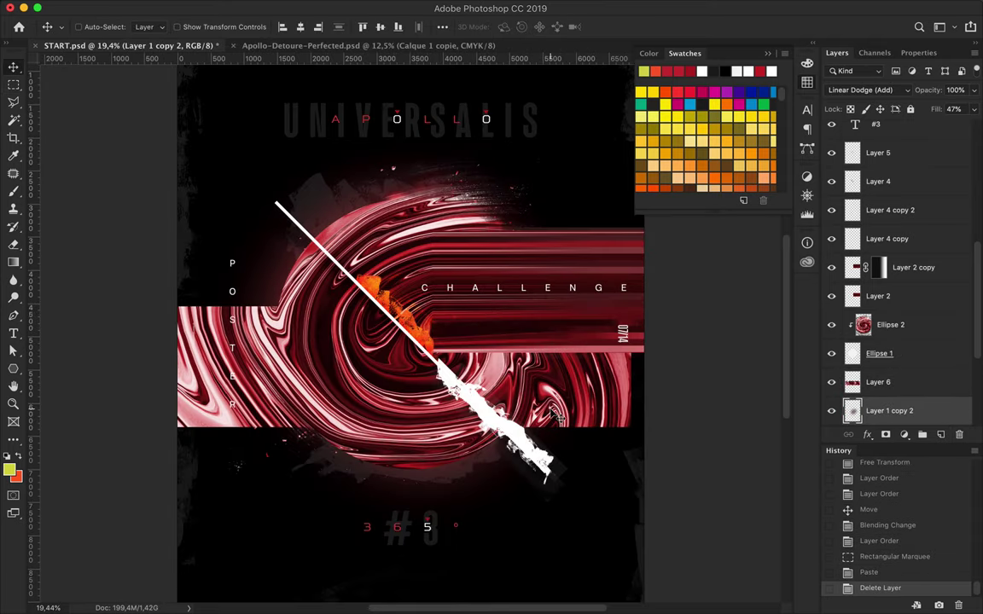
key(m)
drag(648, 372, 83, 517)
key(Delete)
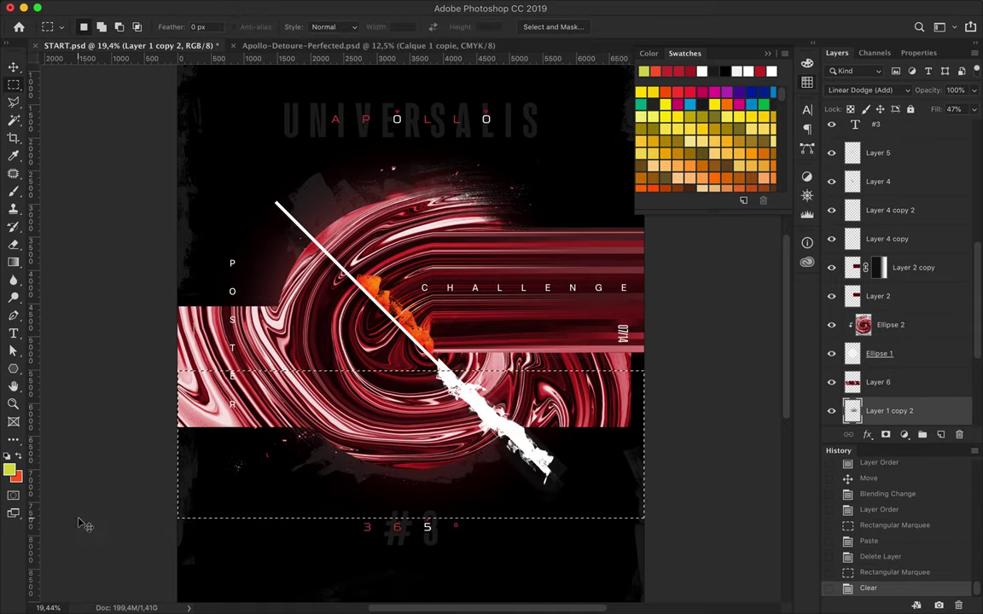
click(892, 384)
key(Delete)
key(v)
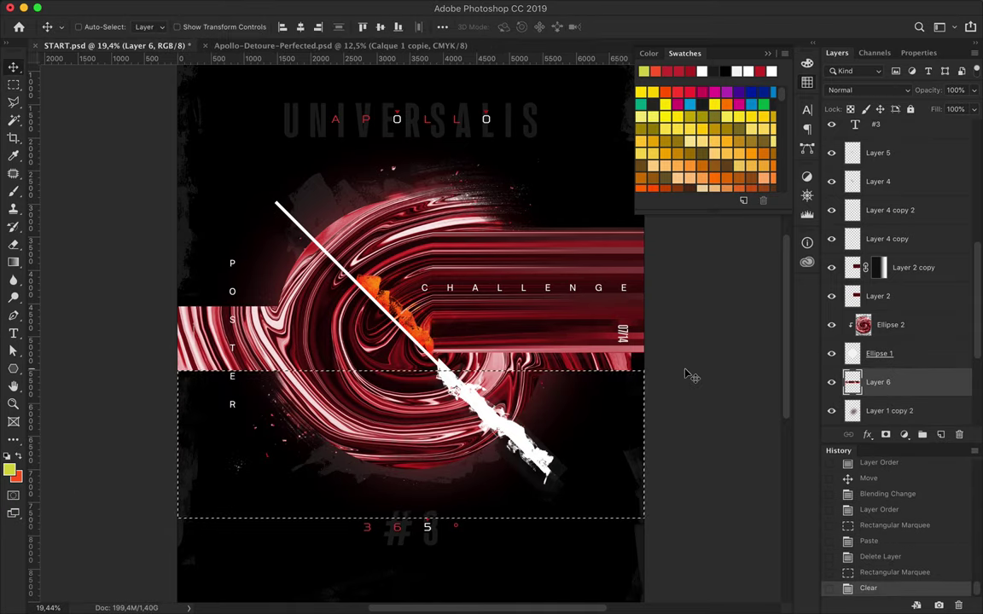
key(m)
key(ctrl+d)
key(ctrl+z)
key(ctrl+z)
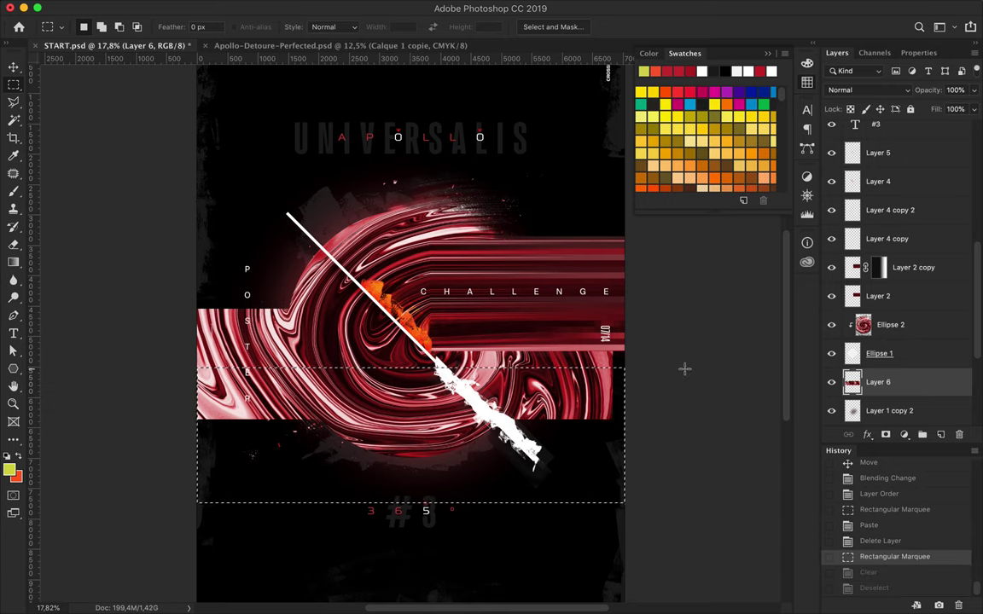
scroll(410, 329, down, 2)
key(ctrl+d)
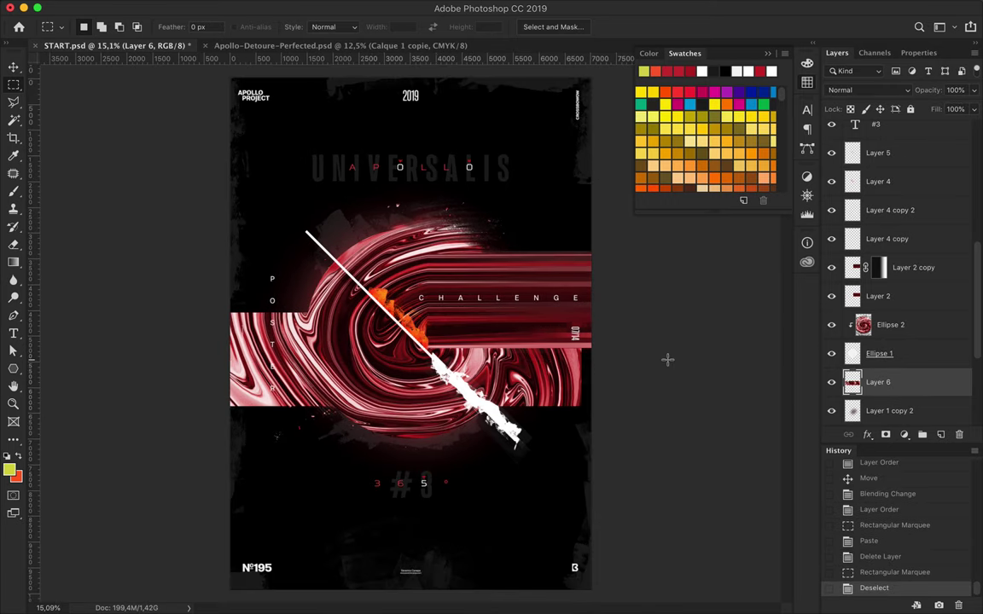
- Move Ellipse 2 copy above Layer 6 and marquee several thin swirl strips, toggling its visibility to check
drag(884, 369, 885, 367)
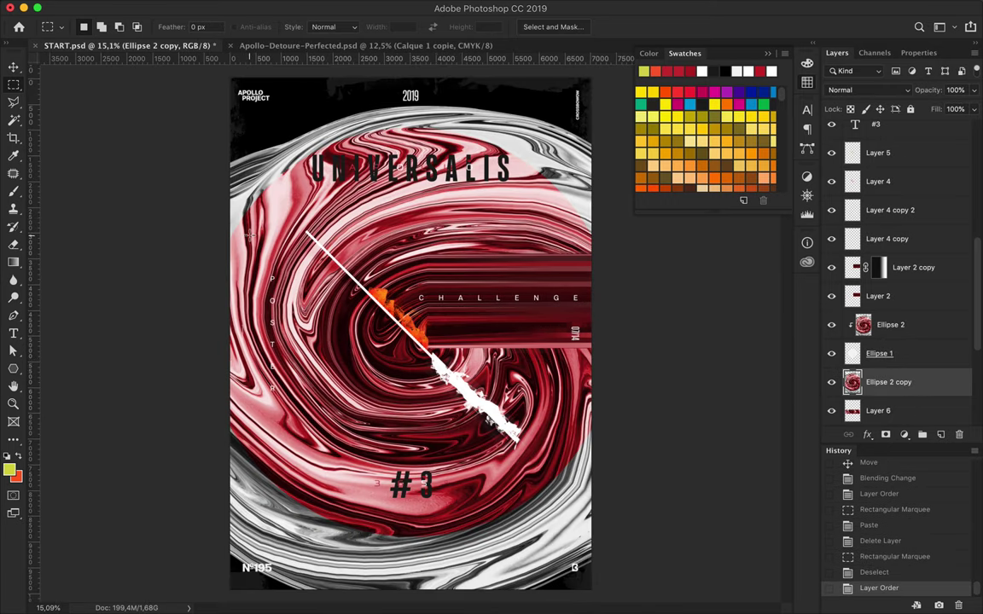
mouse_move(249, 235)
mouse_down()
mouse_move(312, 209)
mouse_move(522, 223)
mouse_move(513, 224)
mouse_move(534, 203)
mouse_move(563, 230)
mouse_up()
key(ctrl+alt+g)
click(831, 382)
drag(547, 417, 570, 415)
drag(471, 466, 527, 469)
click(831, 382)
drag(409, 458, 414, 456)
drag(303, 456, 268, 461)
drag(240, 408, 300, 420)
click(831, 382)
- Undo the last strip, then add strips lower on the poster and under UNIVERSALIS
key(ctrl+z)
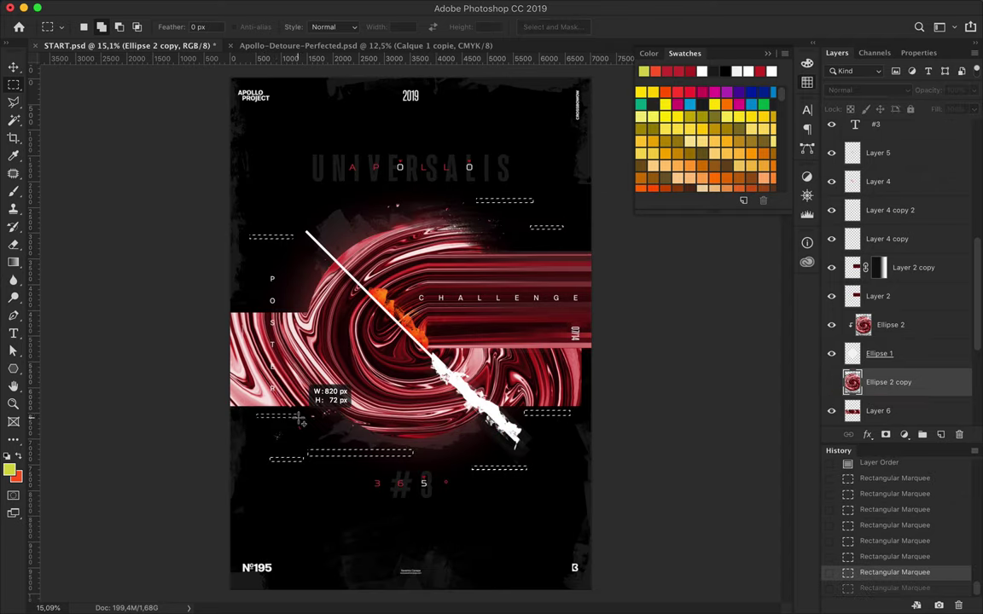
click(833, 382)
drag(335, 505, 499, 513)
click(832, 382)
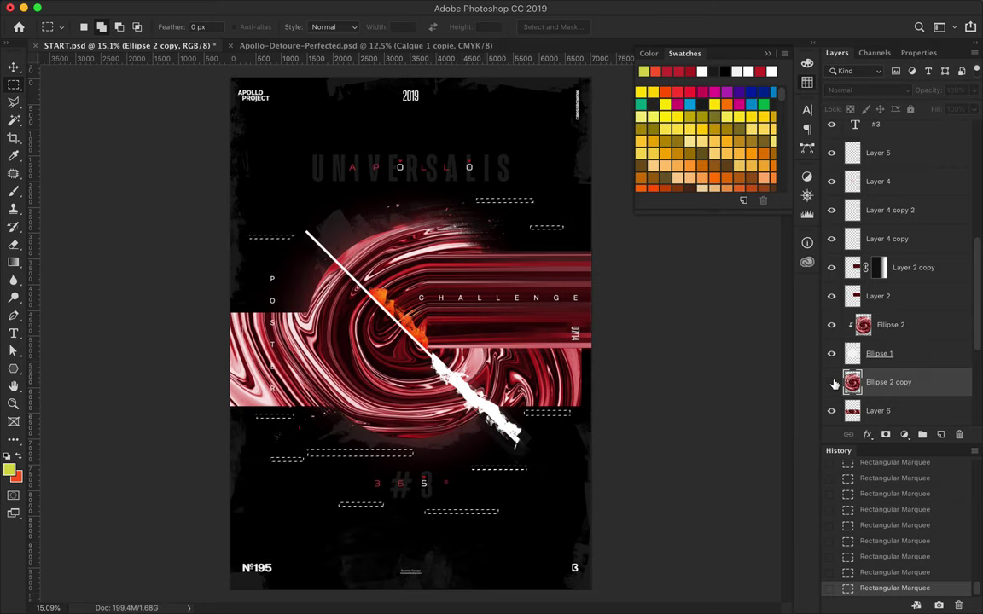
click(832, 382)
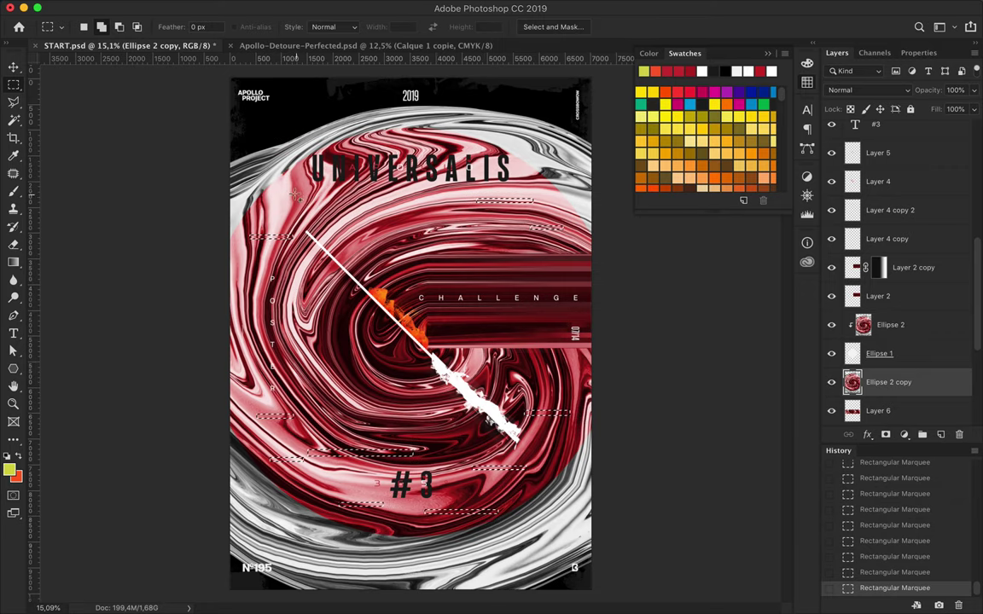
drag(294, 197, 415, 190)
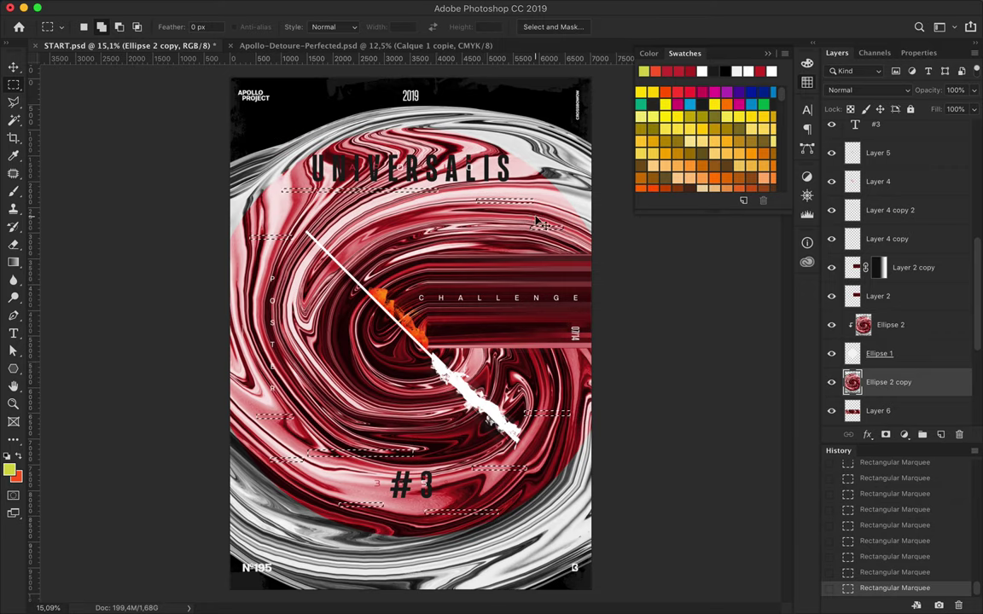
- Copy the selected strips into a new Layer 7 and nudge it up slightly
key(ctrl+c)
key(ctrl+v)
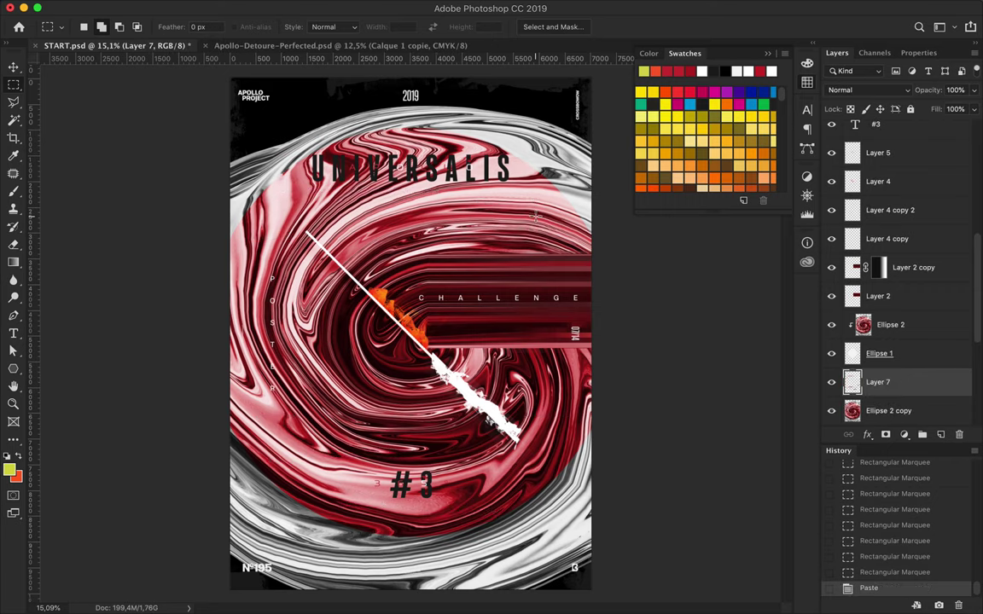
key(v)
key(Up)
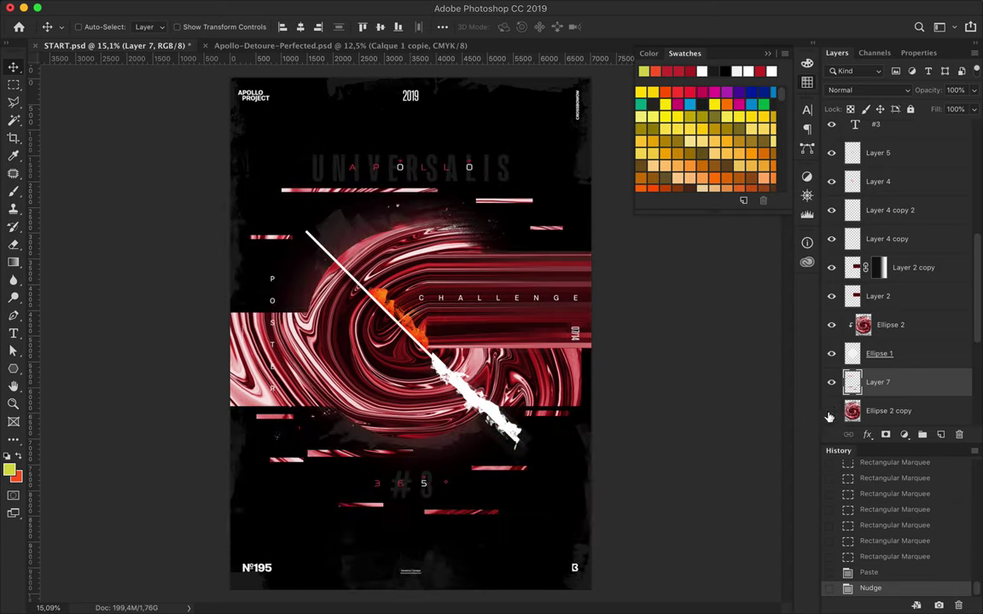
- Erase several glitch strips on Layer 7 with a hard round Eraser brush
key(e)
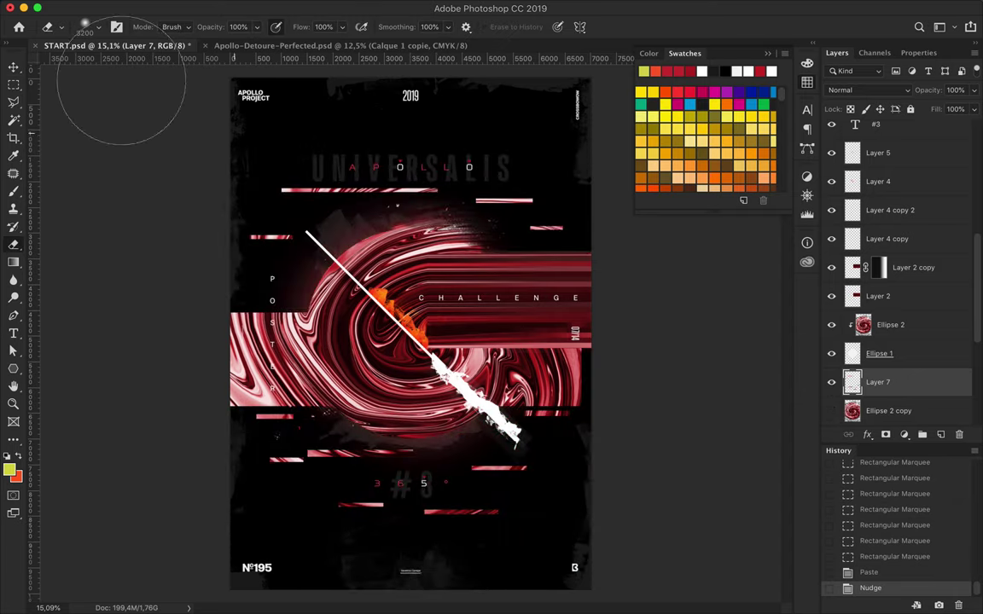
click(92, 27)
key(Return)
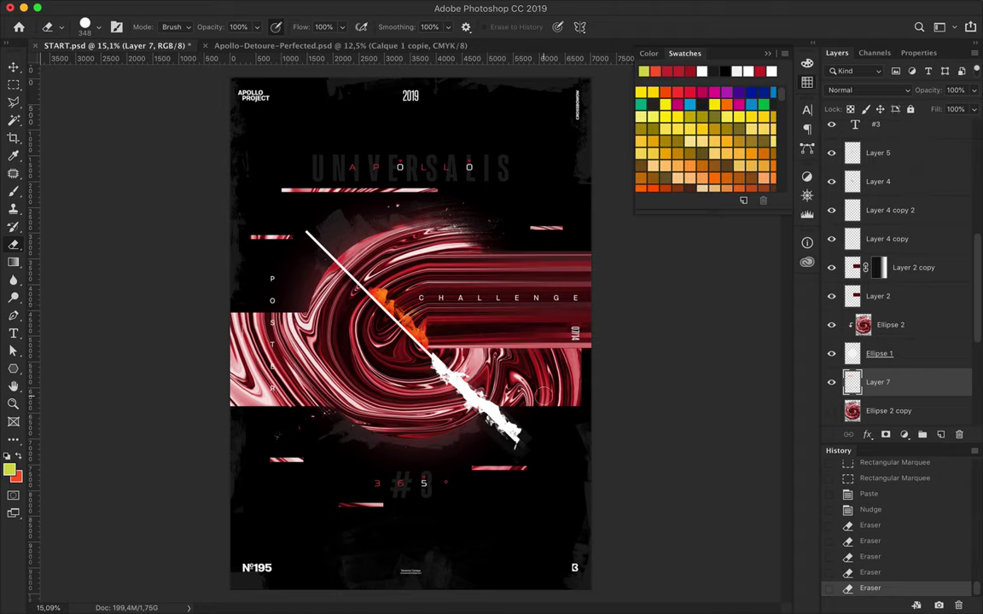
key(v)
click(430, 376)
- Scale Layer 4 copy down, then try shrinking the white stroke to 79% and undo it
key(ctrl+t)
drag(297, 236, 310, 247)
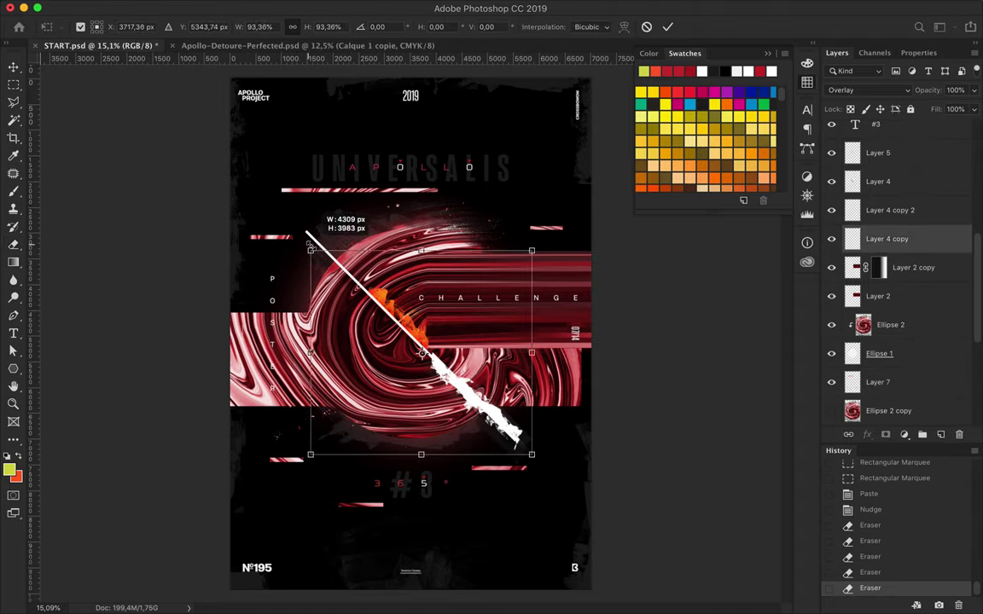
key(Return)
click(425, 348)
key(ctrl+t)
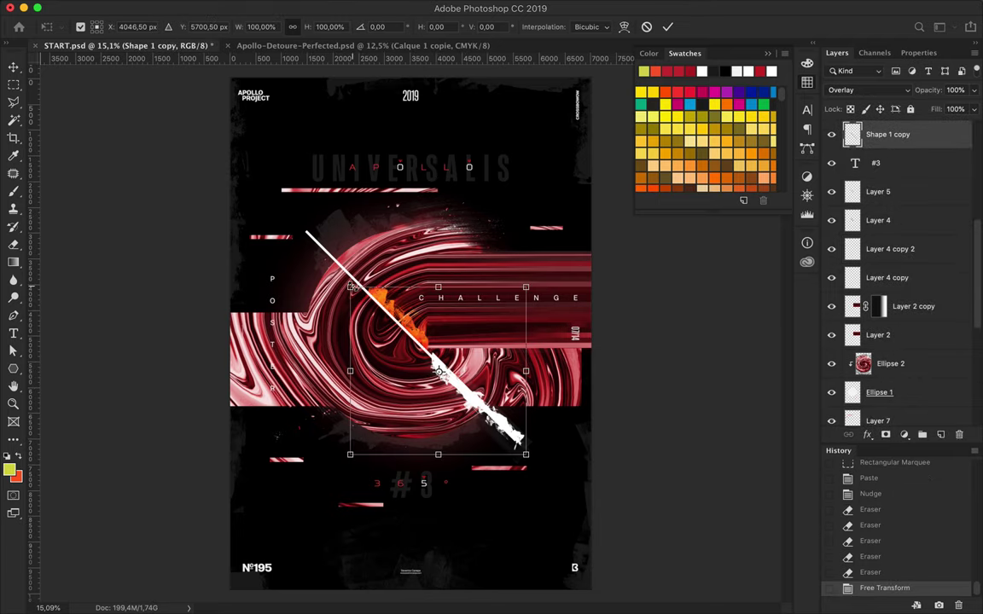
drag(351, 287, 388, 323)
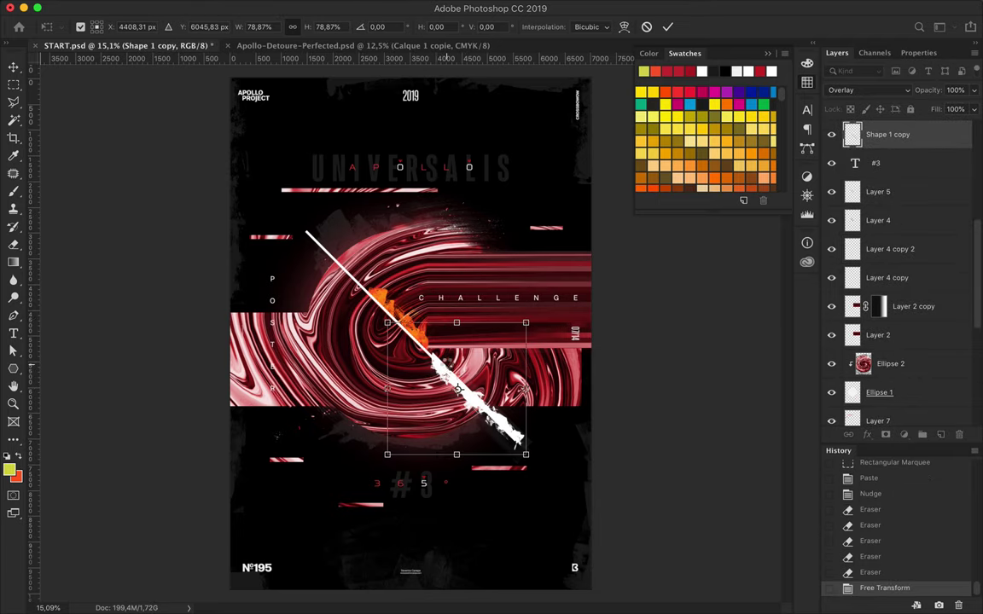
key(Return)
key(ctrl+z)
click(894, 554)
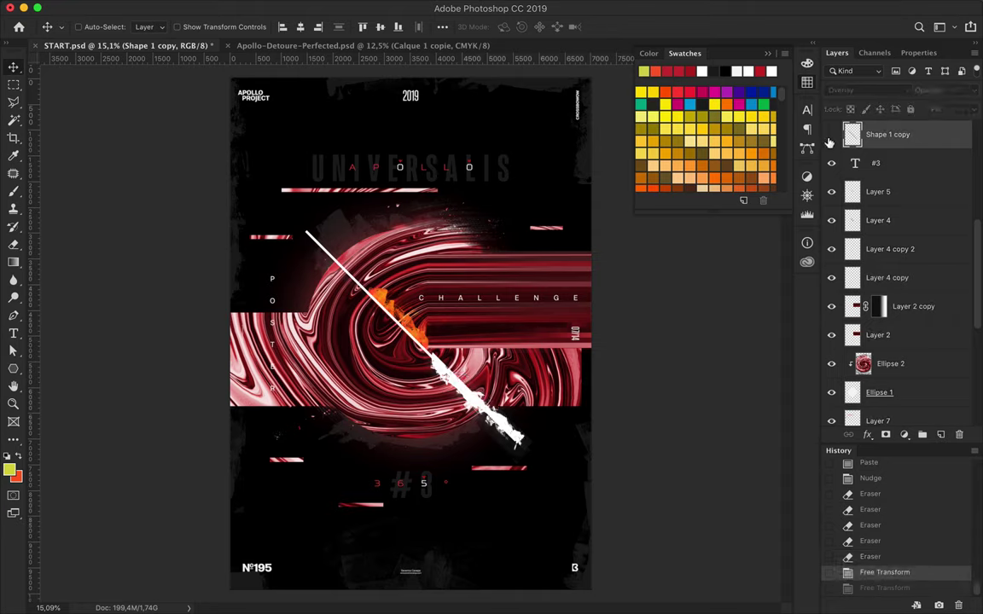
- Shrink the white torn piece Layer 4 copy 2 to 87% and slide it up the diagonal
click(890, 248)
key(ctrl+t)
drag(373, 313, 435, 372)
key(Return)
drag(538, 465, 520, 444)
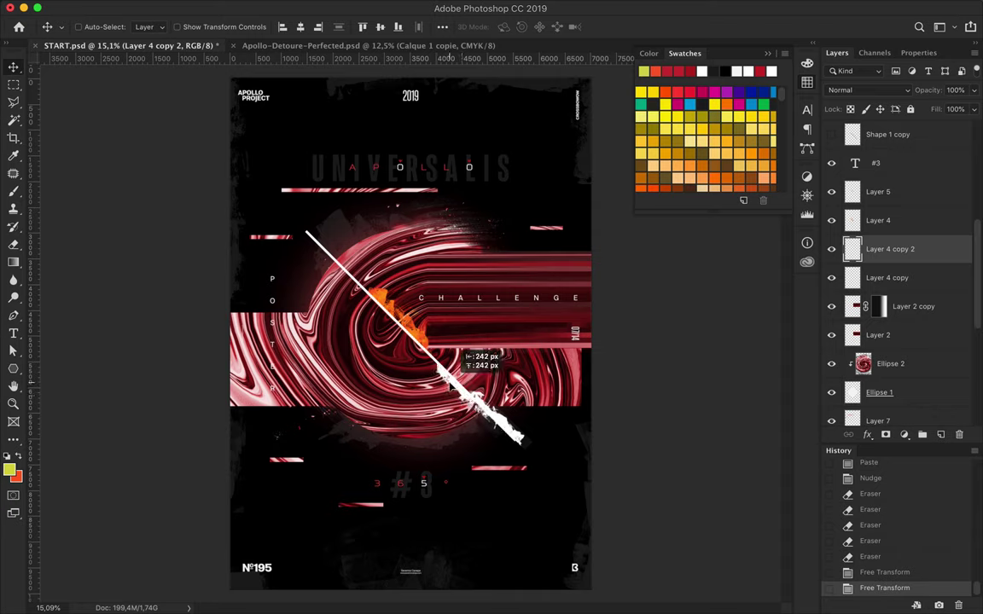
drag(521, 443, 493, 418)
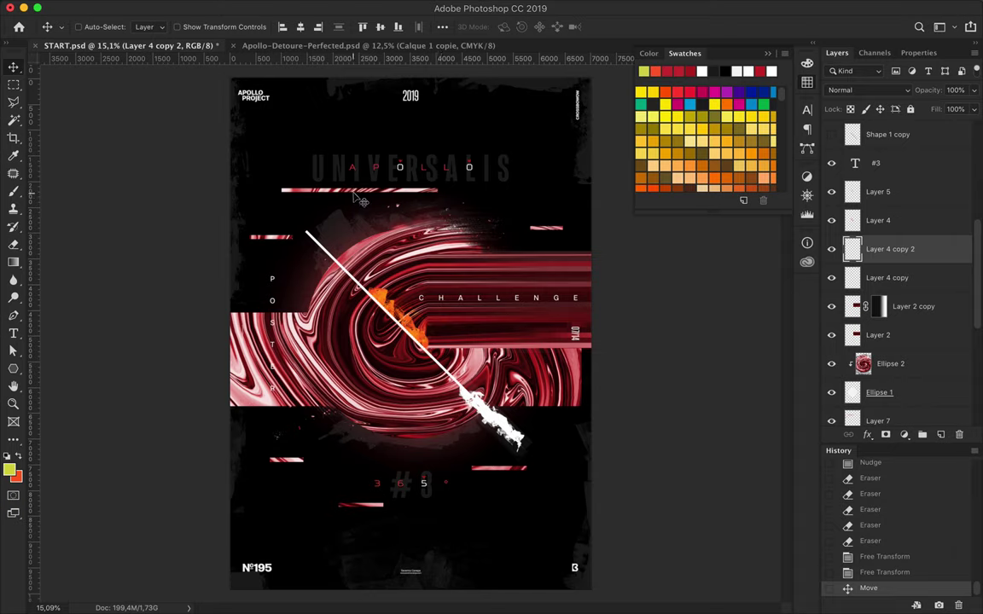
- Delete the right part of the glitch strip under APOLLO on Layer 7
ctrl+click(323, 181)
key(m)
drag(364, 181, 476, 203)
key(Delete)
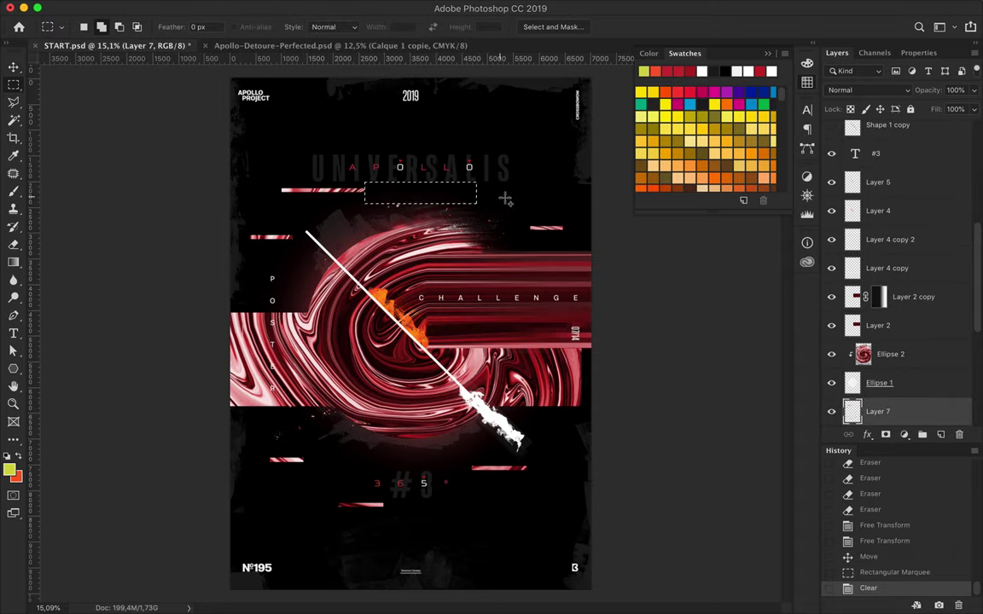
key(ctrl+d)
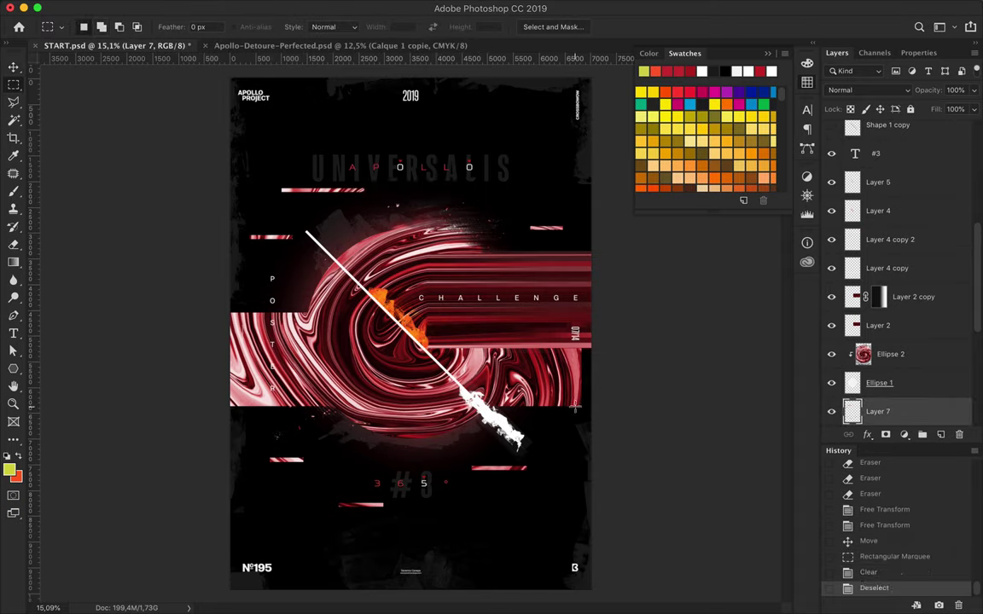
- Delete the hidden Ellipse 2 copy swirl layer, zoom out and save the poster
scroll(932, 373, down, 5)
click(887, 283)
key(Delete)
scroll(881, 291, up, 5)
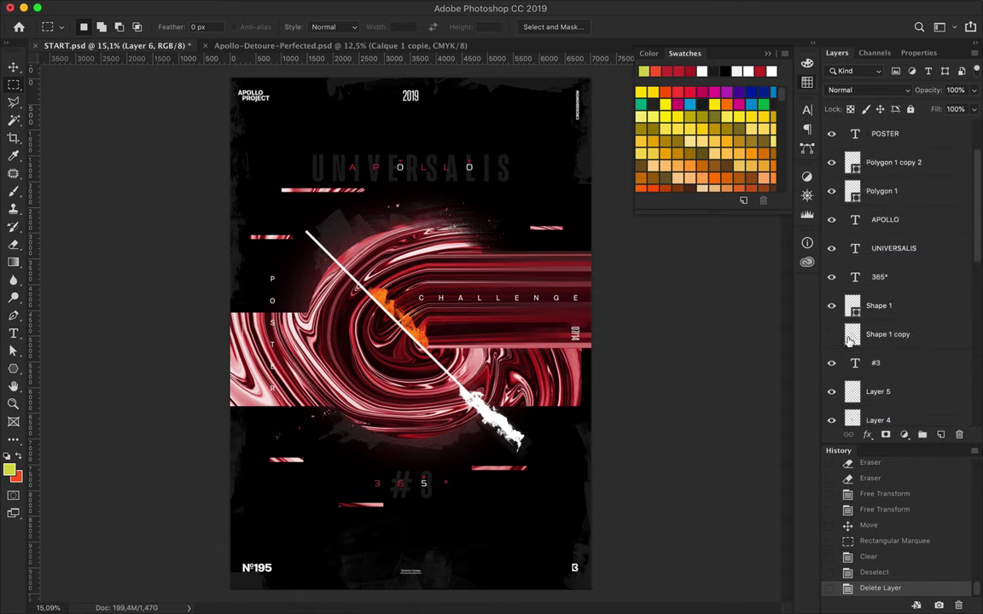
key(ctrl+minus)
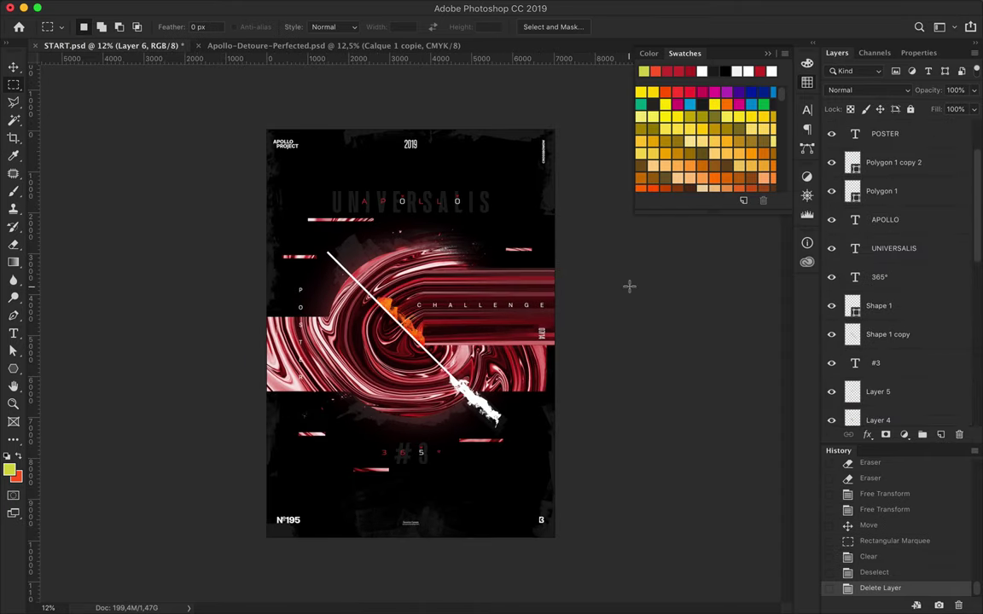
key(ctrl+s)
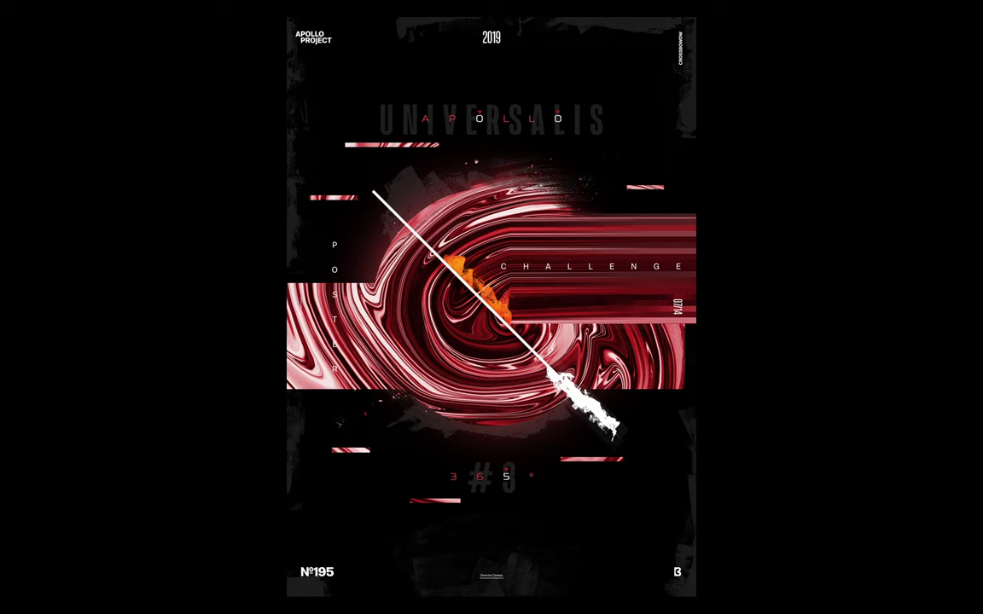